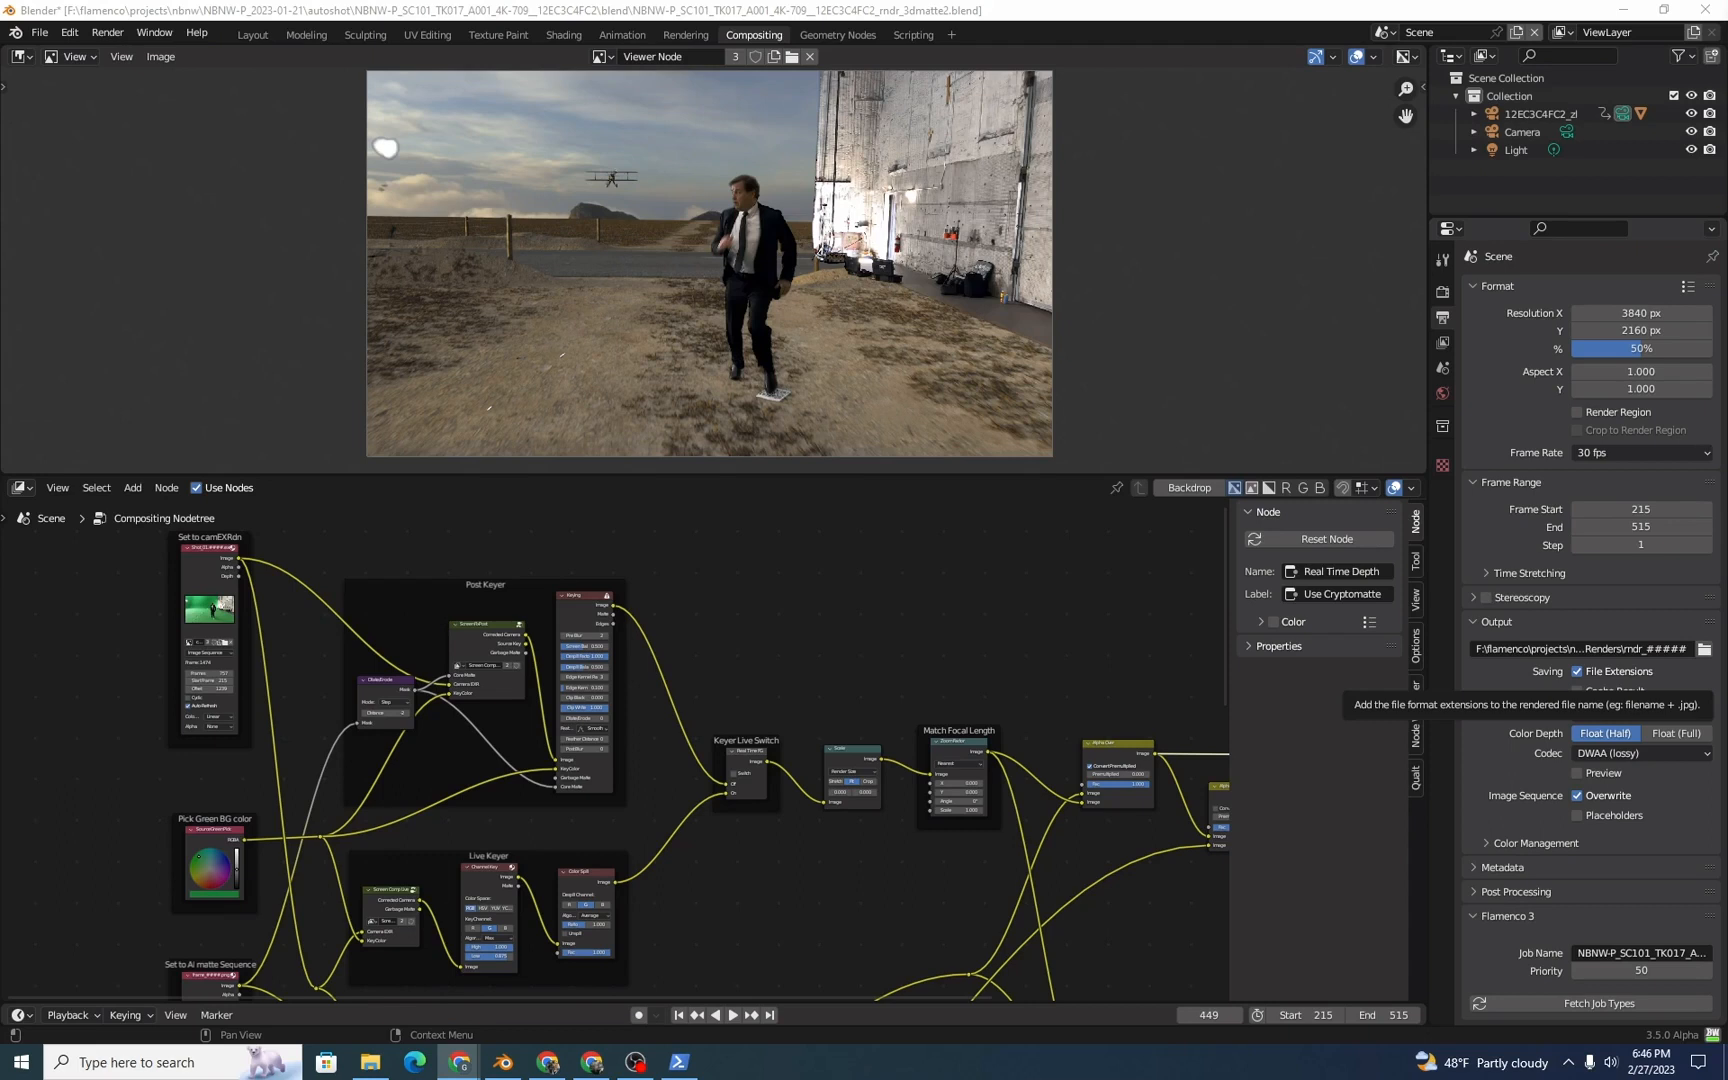
# Step: Preview the camera footage and the ScreenFixPost output in the viewer, inspecting the actor's torso and arm edges up close
pyautogui.keyDown('ctrl'); pyautogui.keyDown('shift'); pyautogui.click(208, 552); pyautogui.keyUp('shift'); pyautogui.keyUp('ctrl')
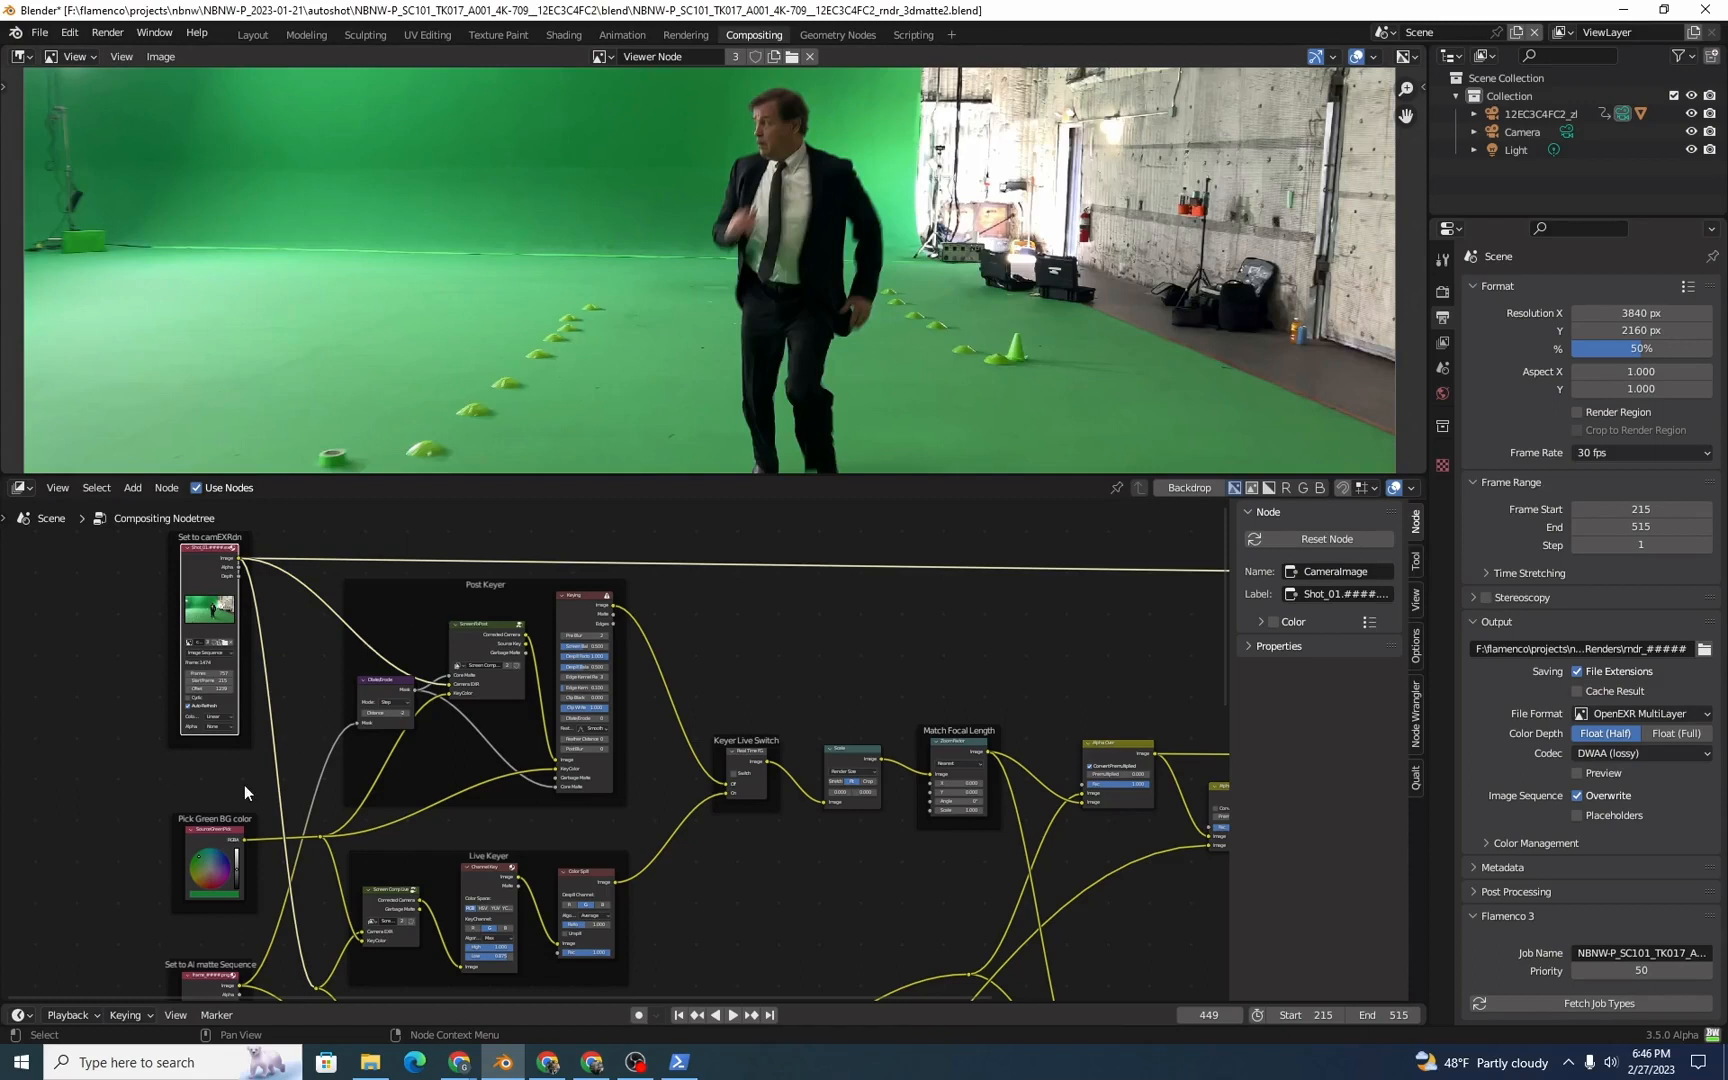
pyautogui.keyDown('ctrl'); pyautogui.keyDown('shift'); pyautogui.click(473, 648); pyautogui.keyUp('shift'); pyautogui.keyUp('ctrl')
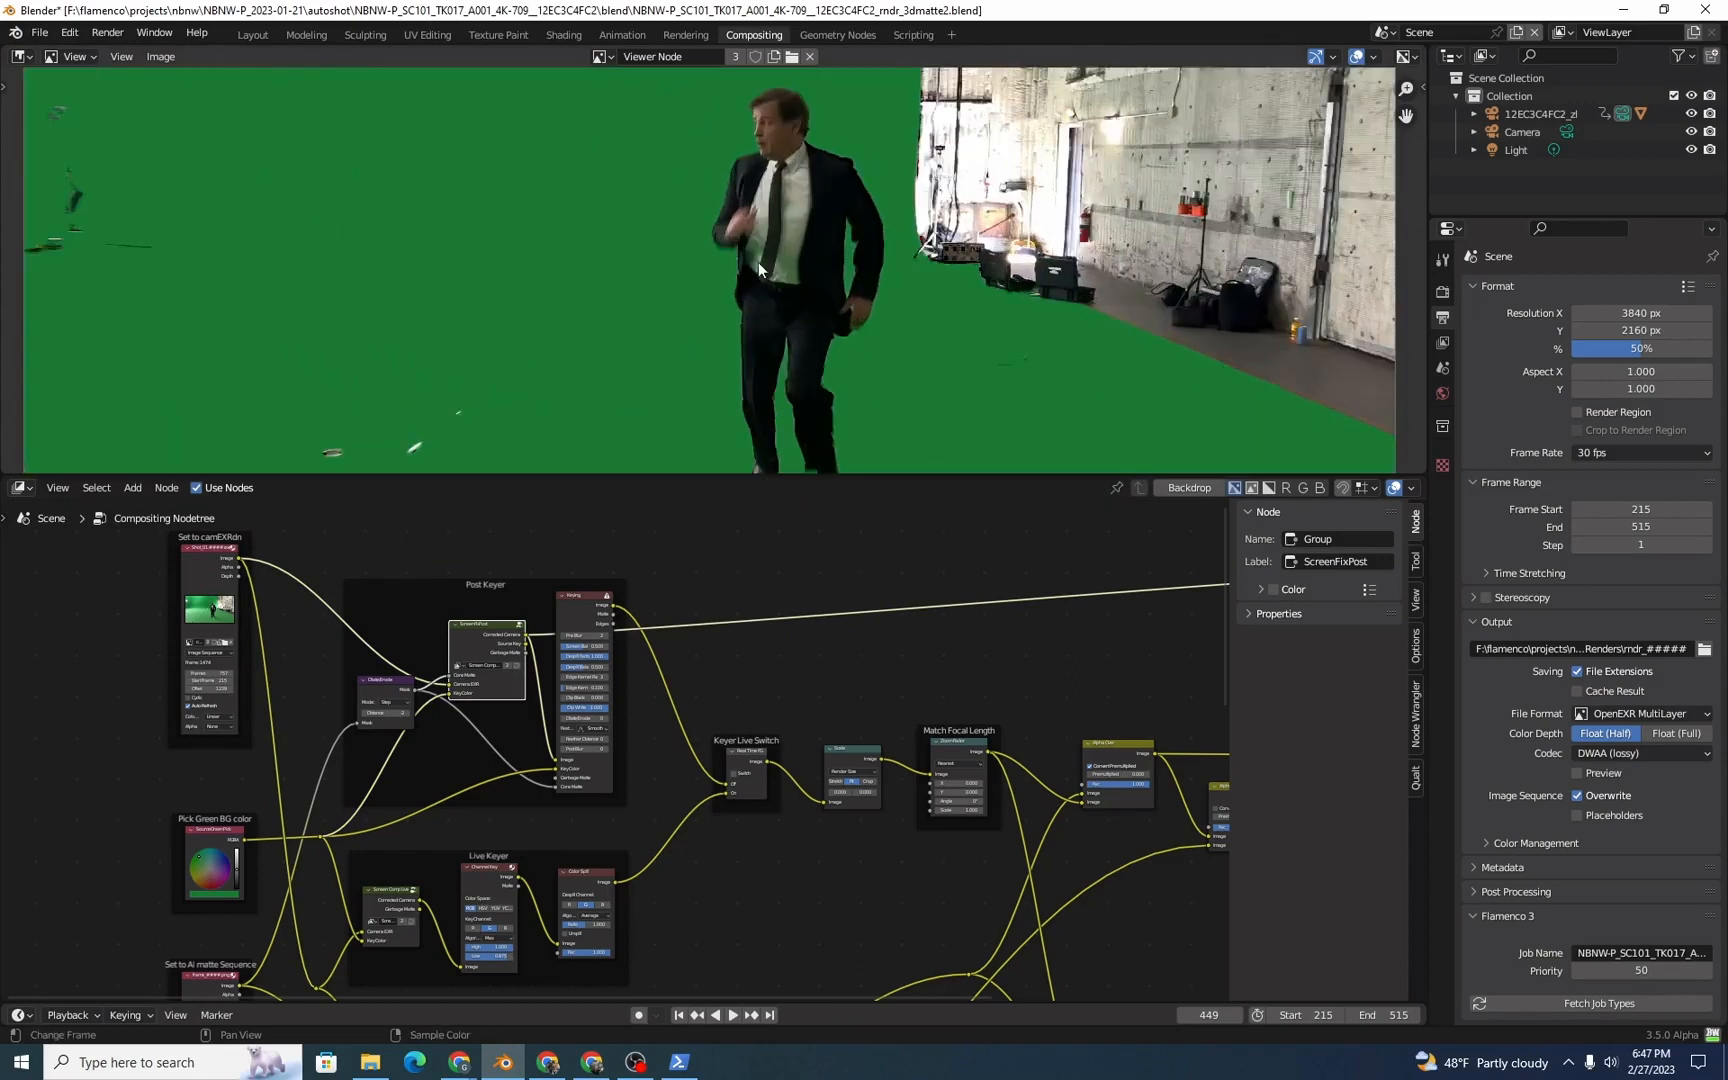
pyautogui.scroll(7, 759, 262)
pyautogui.moveTo(784, 440)
pyautogui.mouseDown(button='middle')
pyautogui.moveTo(852, 339)
pyautogui.moveTo(867, 248)
pyautogui.mouseUp(button='middle')
pyautogui.scroll(2, 852, 339)
pyautogui.moveTo(924, 350)
pyautogui.mouseDown(button='middle')
pyautogui.moveTo(913, 245)
pyautogui.moveTo(798, 214)
pyautogui.mouseUp(button='middle')
pyautogui.scroll(-2, 834, 202)
pyautogui.moveTo(1225, 165); pyautogui.dragTo(836, 251, button='middle')
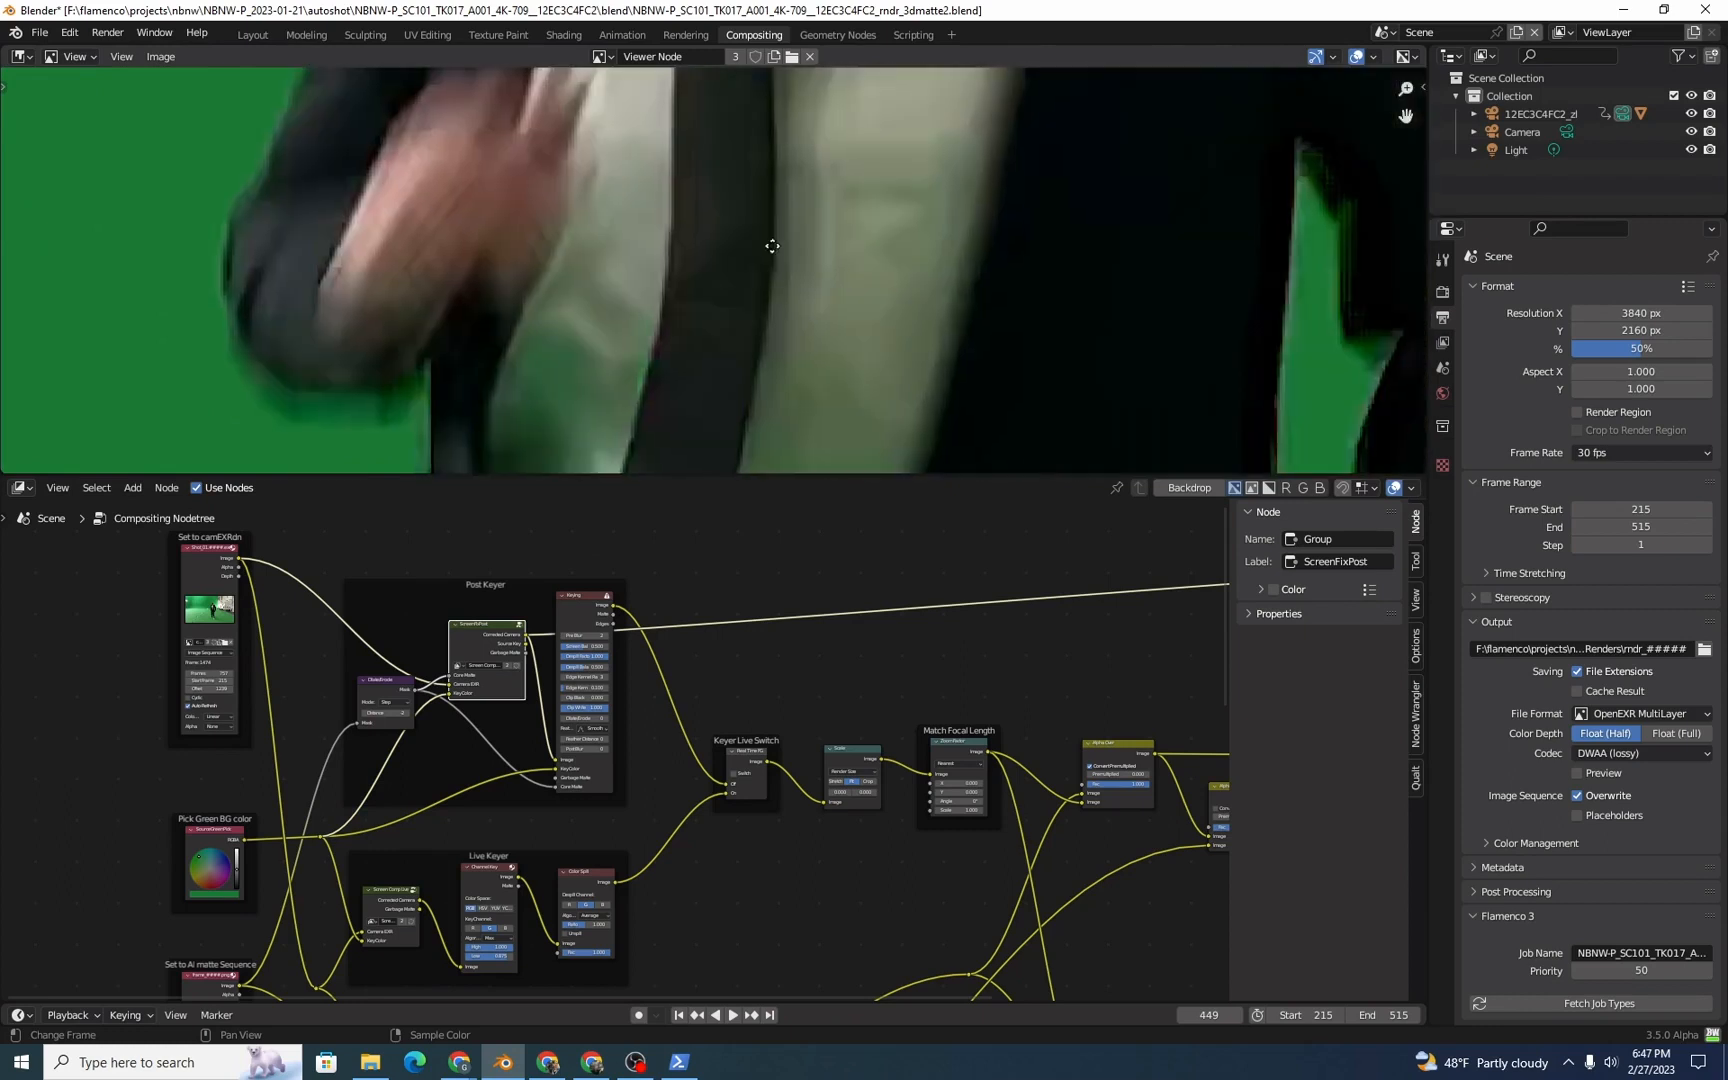
pyautogui.moveTo(836, 335); pyautogui.dragTo(811, 255, button='middle')
pyautogui.moveTo(1370, 260); pyautogui.dragTo(886, 225, button='middle')
pyautogui.moveTo(1054, 315)
pyautogui.mouseDown(button='middle')
pyautogui.moveTo(764, 220)
pyautogui.moveTo(1020, 430)
pyautogui.mouseUp(button='middle')
pyautogui.moveTo(120, 235); pyautogui.dragTo(826, 329, button='middle')
pyautogui.scroll(-1, 830, 325)
pyautogui.scroll(-8, 830, 325)
pyautogui.scroll(1, 807, 324)
pyautogui.scroll(2, 290, 590)
# Step: Preview the AI matte image sequence and the Dilate/Erode mask output in the viewer, and check the Dilate/Erode settings
pyautogui.moveTo(274, 580); pyautogui.dragTo(537, 749, button='middle')
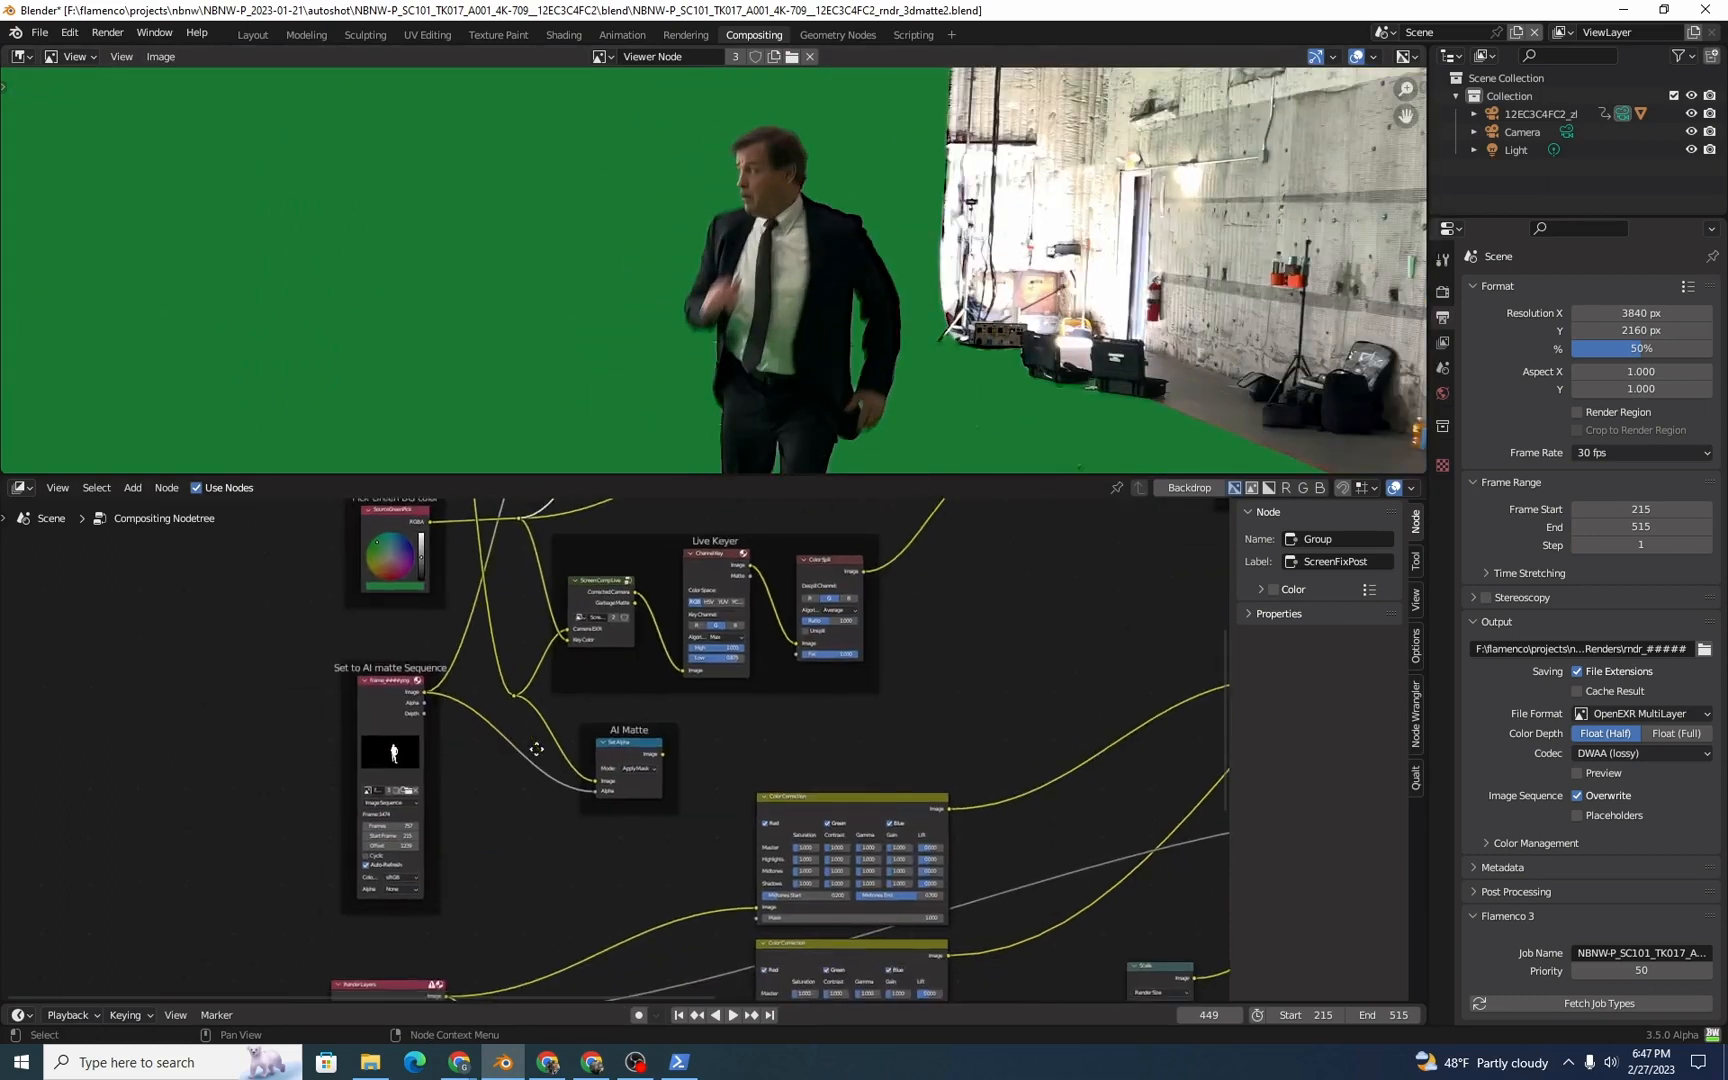
pyautogui.keyDown('ctrl'); pyautogui.keyDown('shift'); pyautogui.click(390, 745); pyautogui.keyUp('shift'); pyautogui.keyUp('ctrl')
pyautogui.moveTo(337, 740); pyautogui.dragTo(261, 828, button='middle')
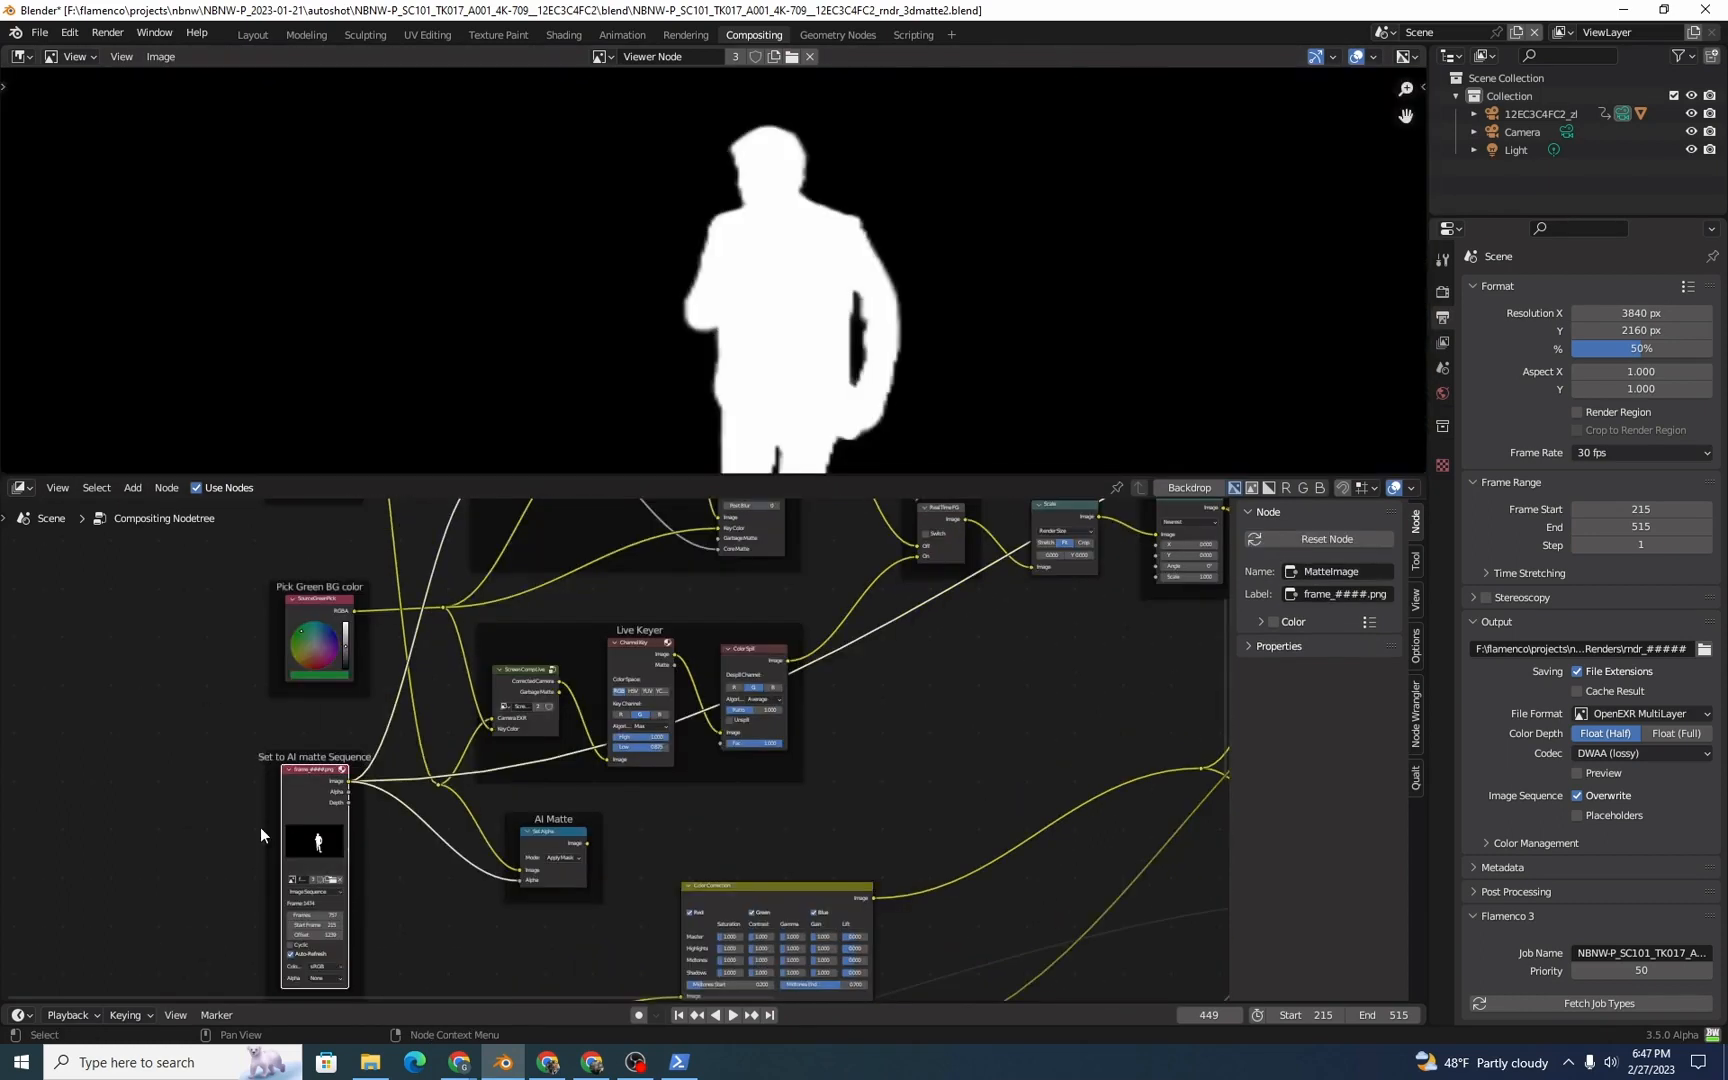
pyautogui.moveTo(536, 622); pyautogui.dragTo(544, 825, button='middle')
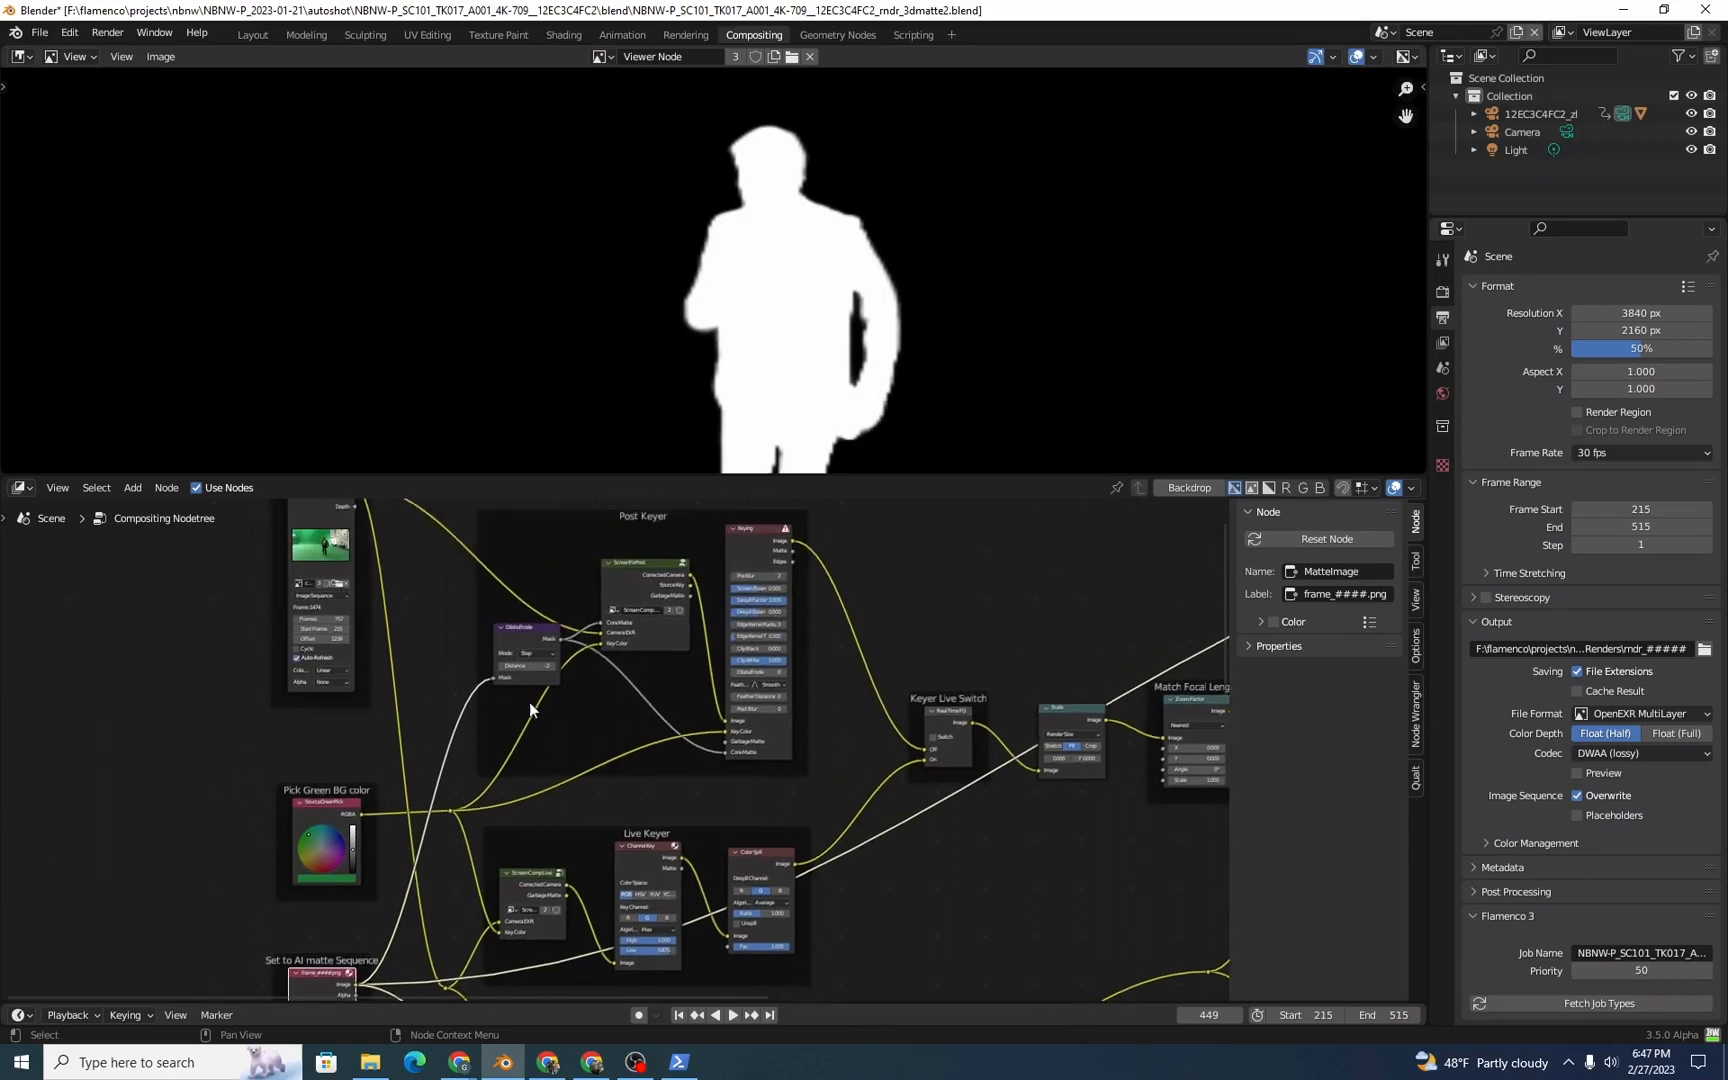
pyautogui.keyDown('ctrl'); pyautogui.keyDown('shift'); pyautogui.click(526, 636); pyautogui.keyUp('shift'); pyautogui.keyUp('ctrl')
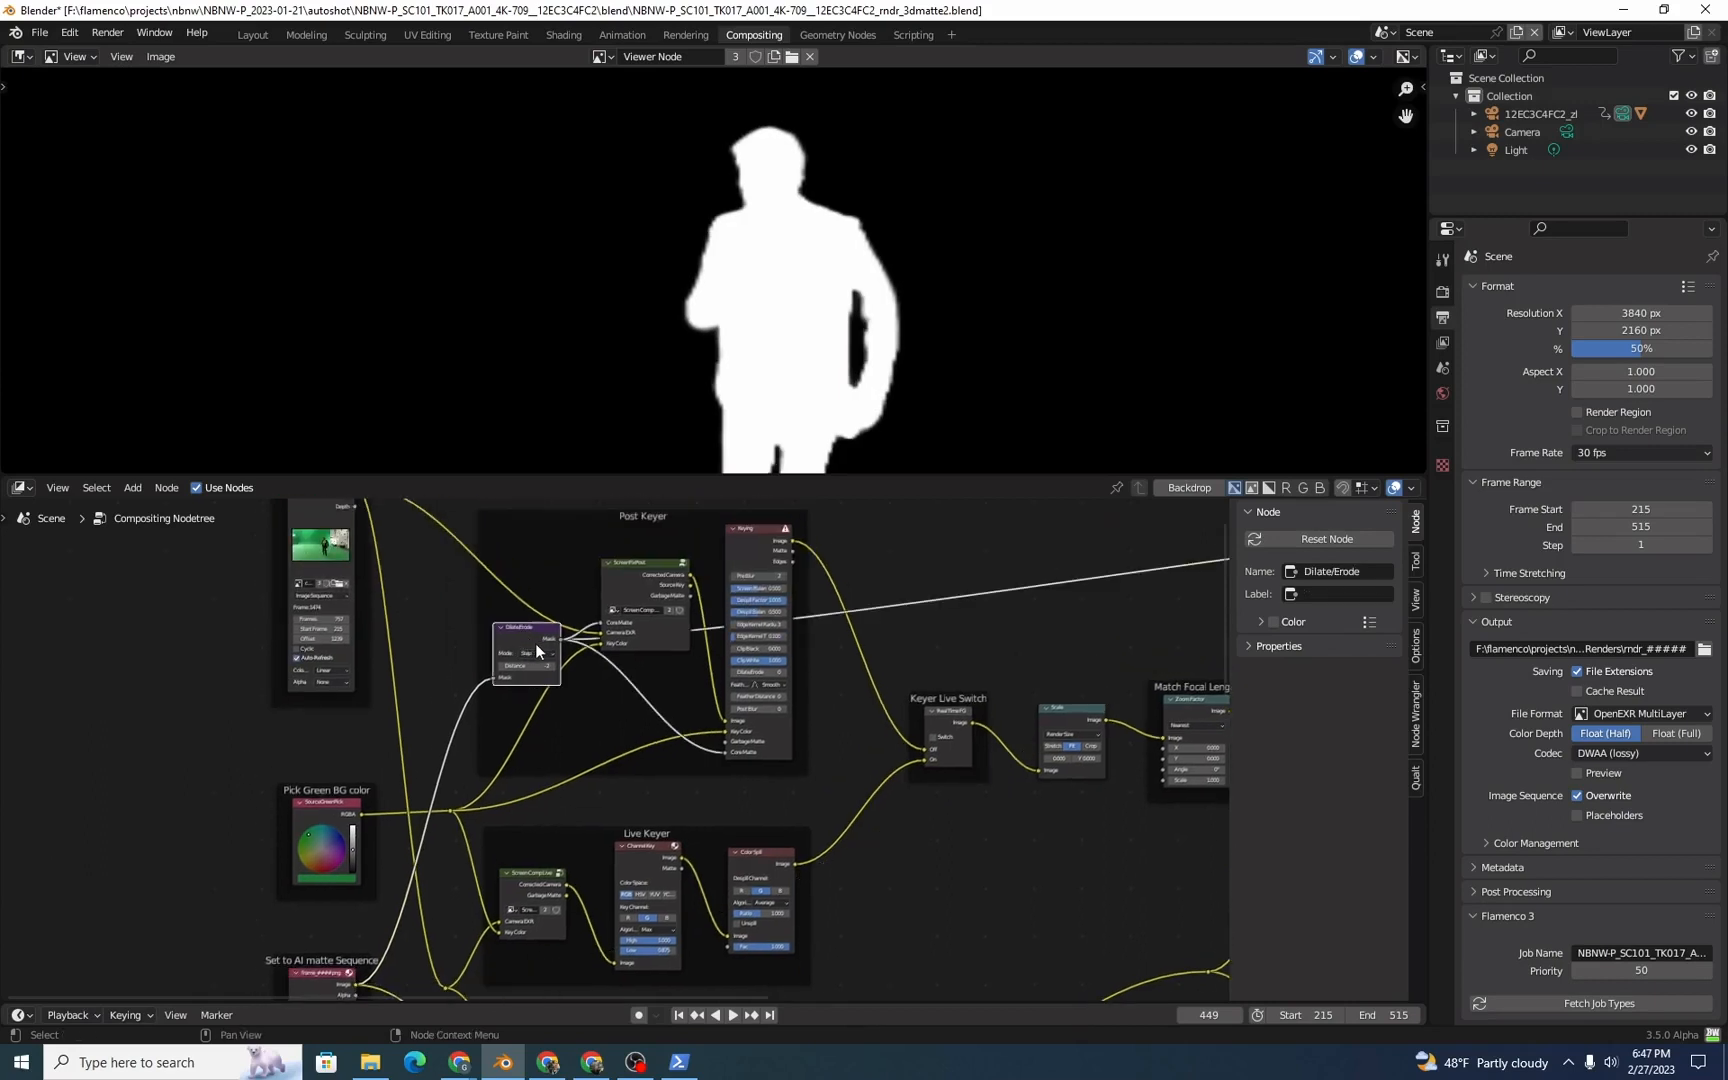
pyautogui.scroll(5, 612, 605)
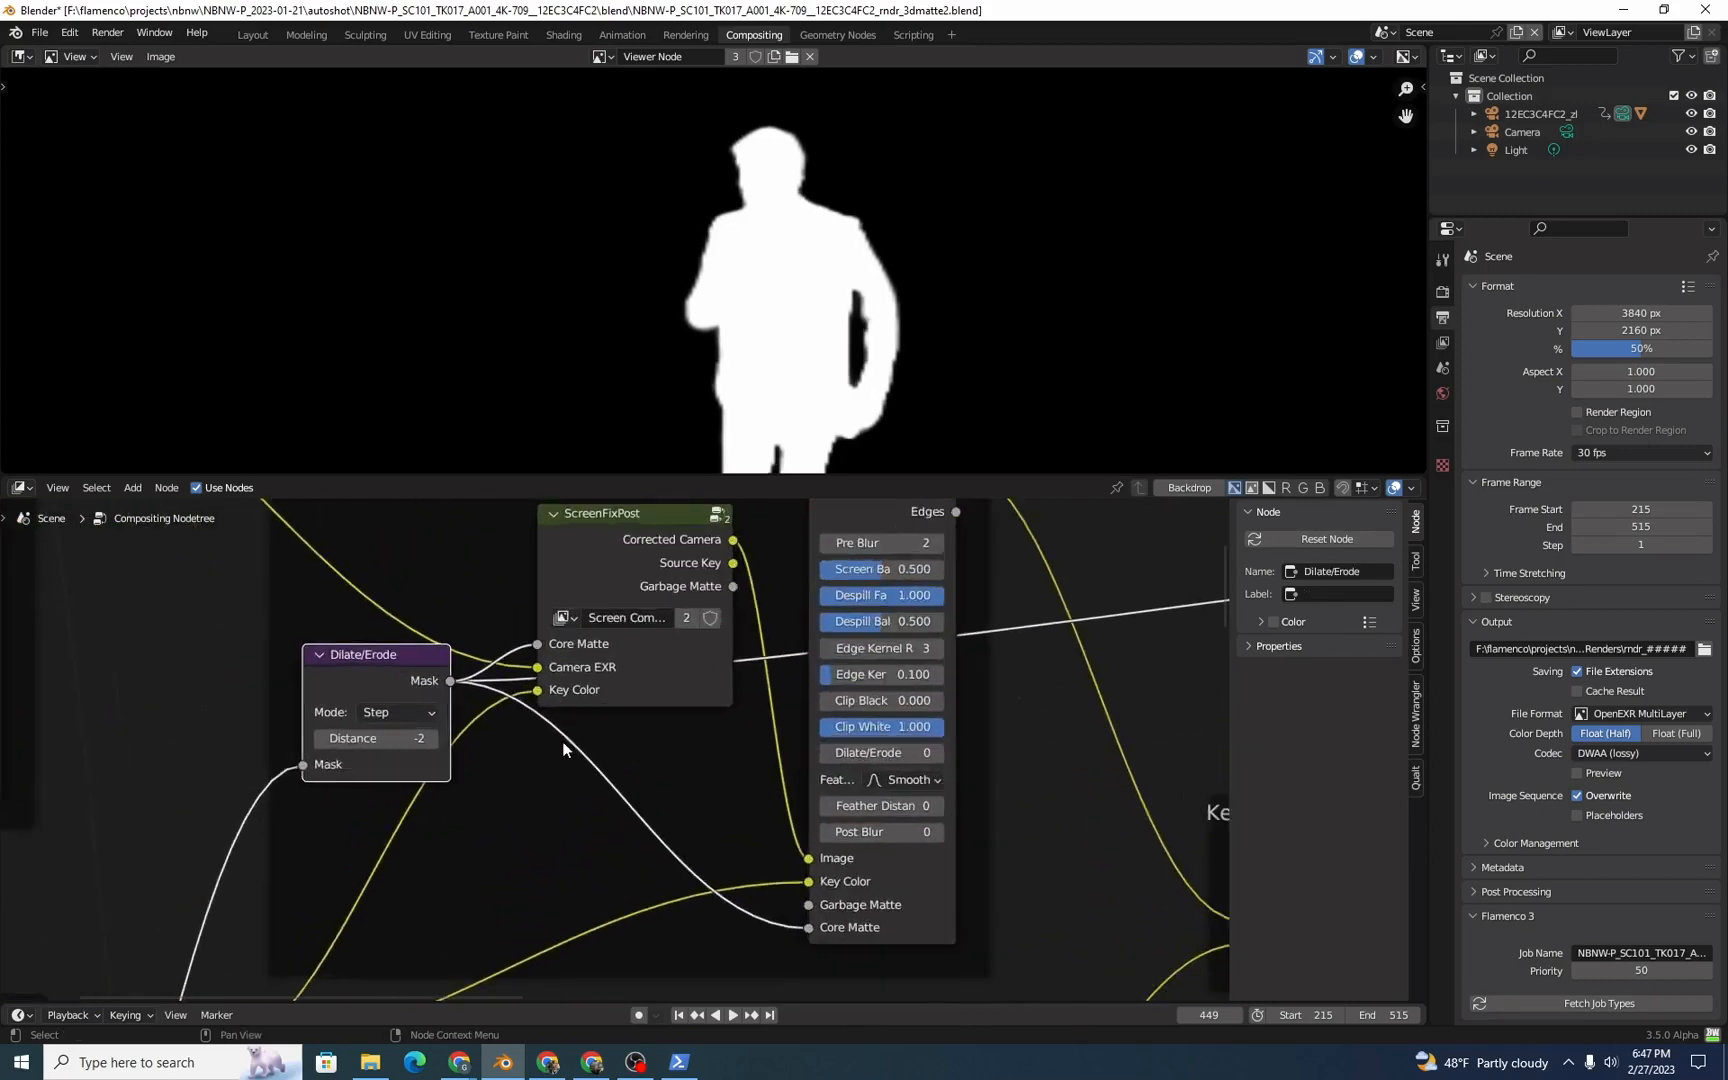
pyautogui.scroll(-3, 628, 656)
# Step: Check the matte, camera and key color inputs of the ScreenFixPost node and open its node group for editing
pyautogui.click(590, 676)
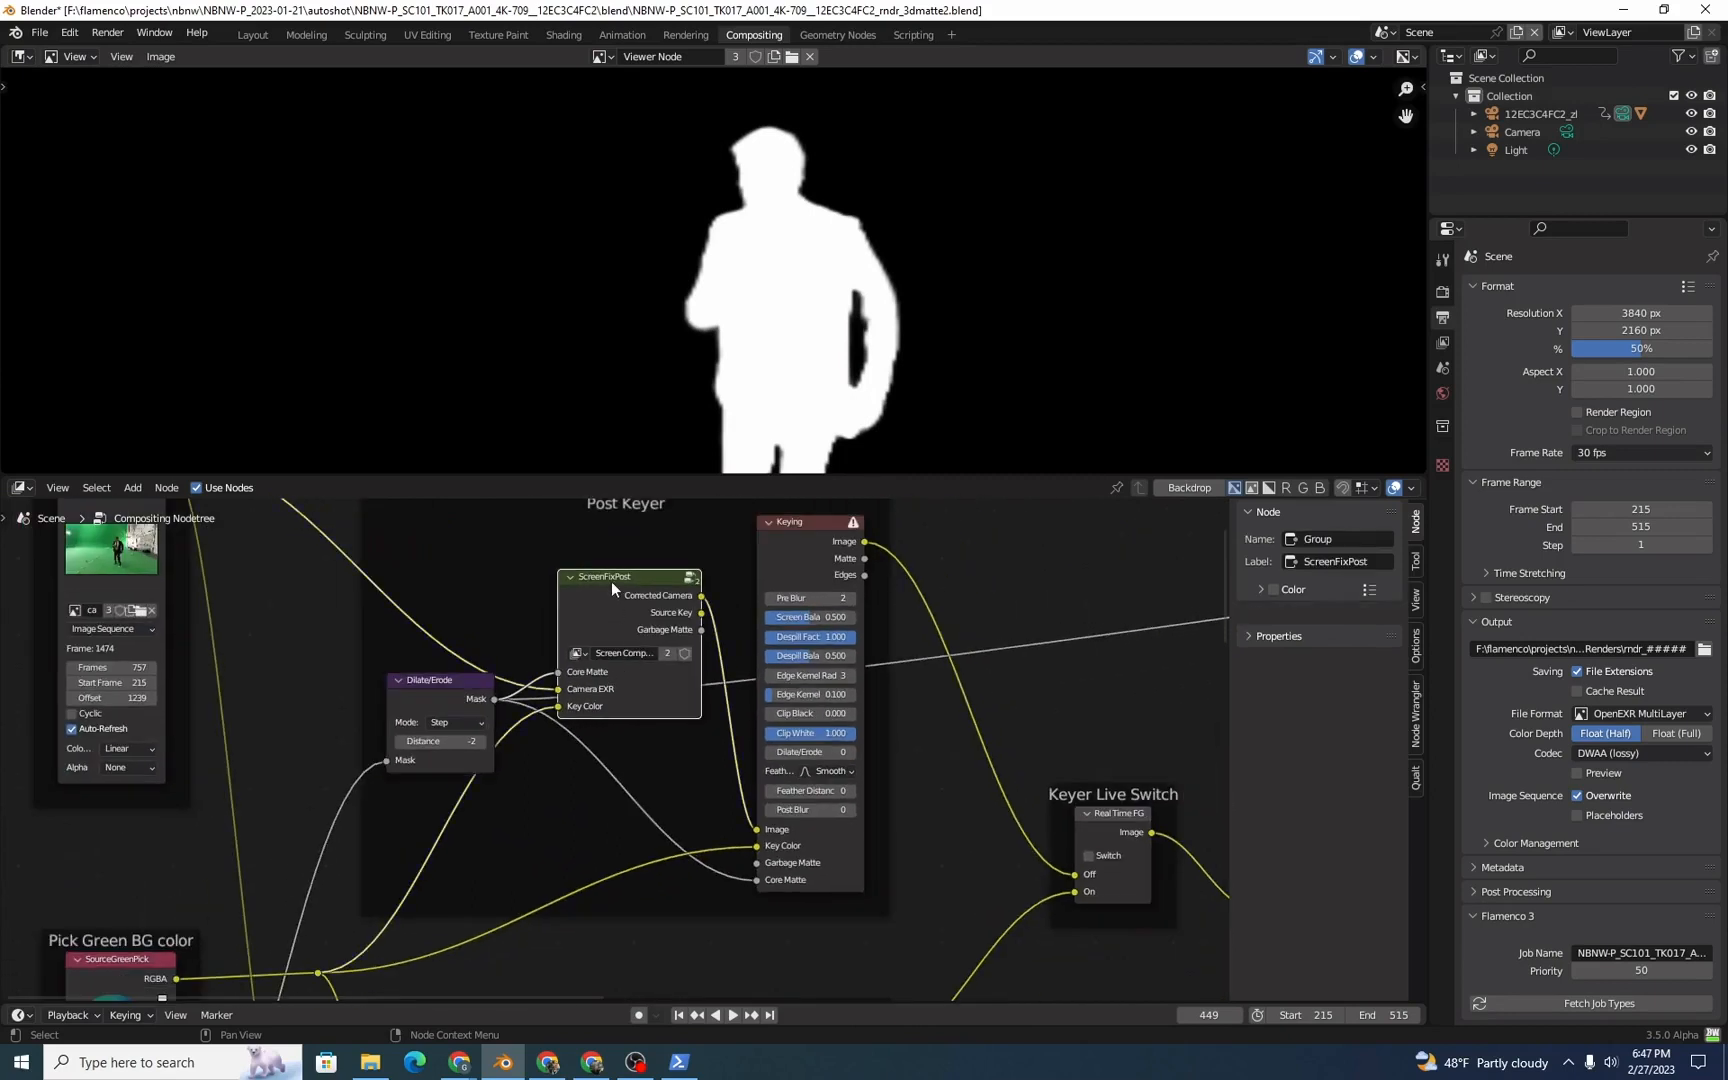
pyautogui.moveTo(574, 680); pyautogui.dragTo(663, 811, button='middle')
pyautogui.moveTo(756, 861); pyautogui.dragTo(756, 735, button='middle')
pyautogui.moveTo(468, 933); pyautogui.dragTo(500, 770, button='middle')
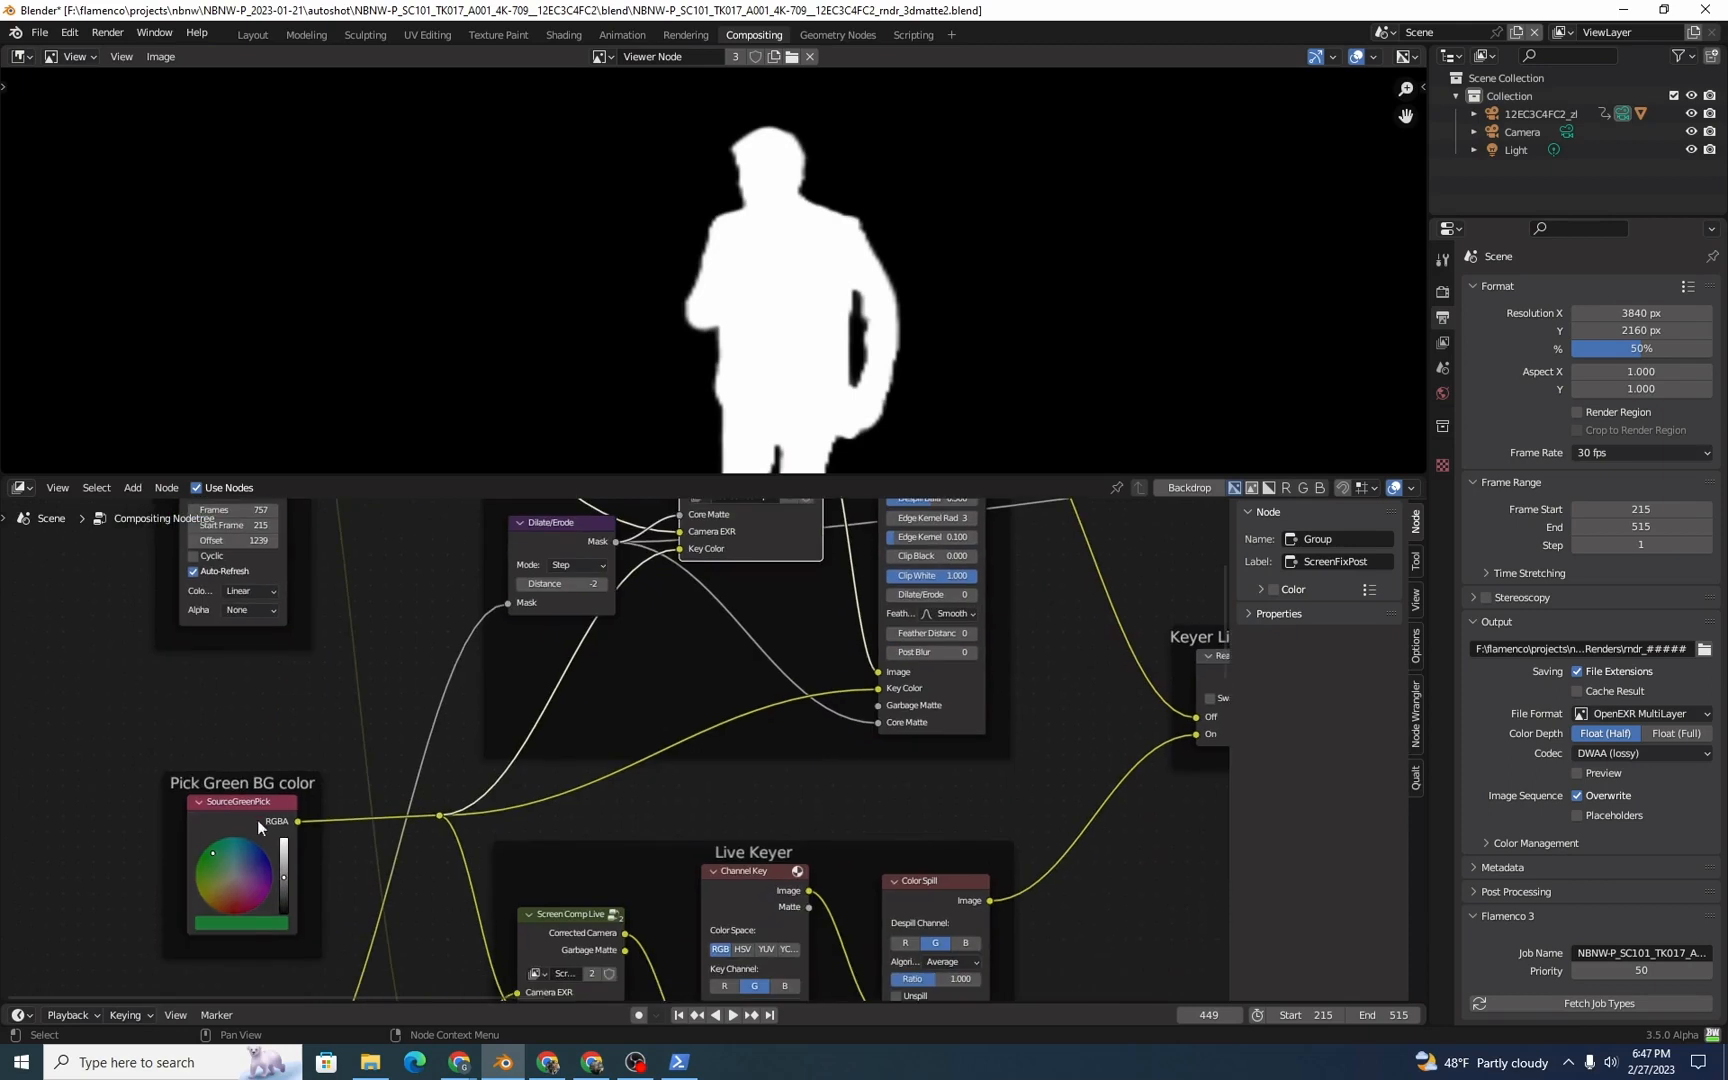
pyautogui.moveTo(597, 686); pyautogui.dragTo(548, 834, button='middle')
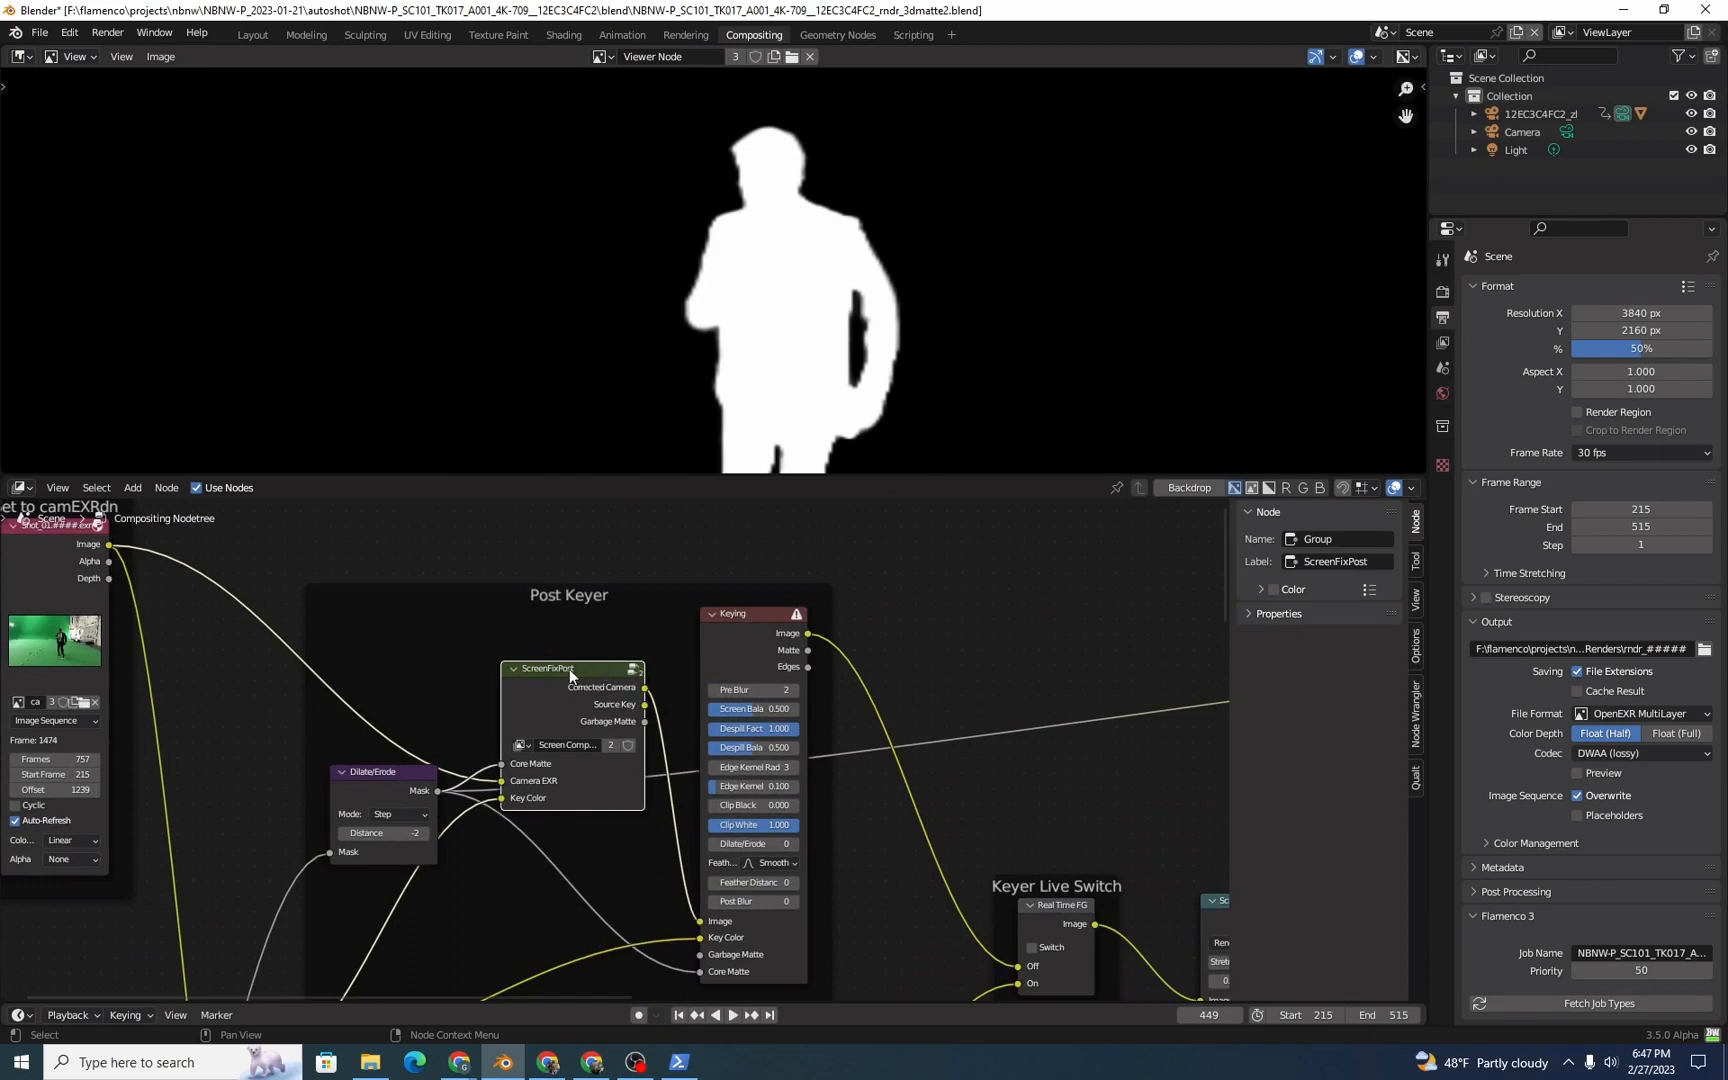
pyautogui.press('Tab')
pyautogui.scroll(-5, 549, 722)
pyautogui.moveTo(270, 718); pyautogui.dragTo(487, 685, button='middle')
pyautogui.scroll(2, 556, 788)
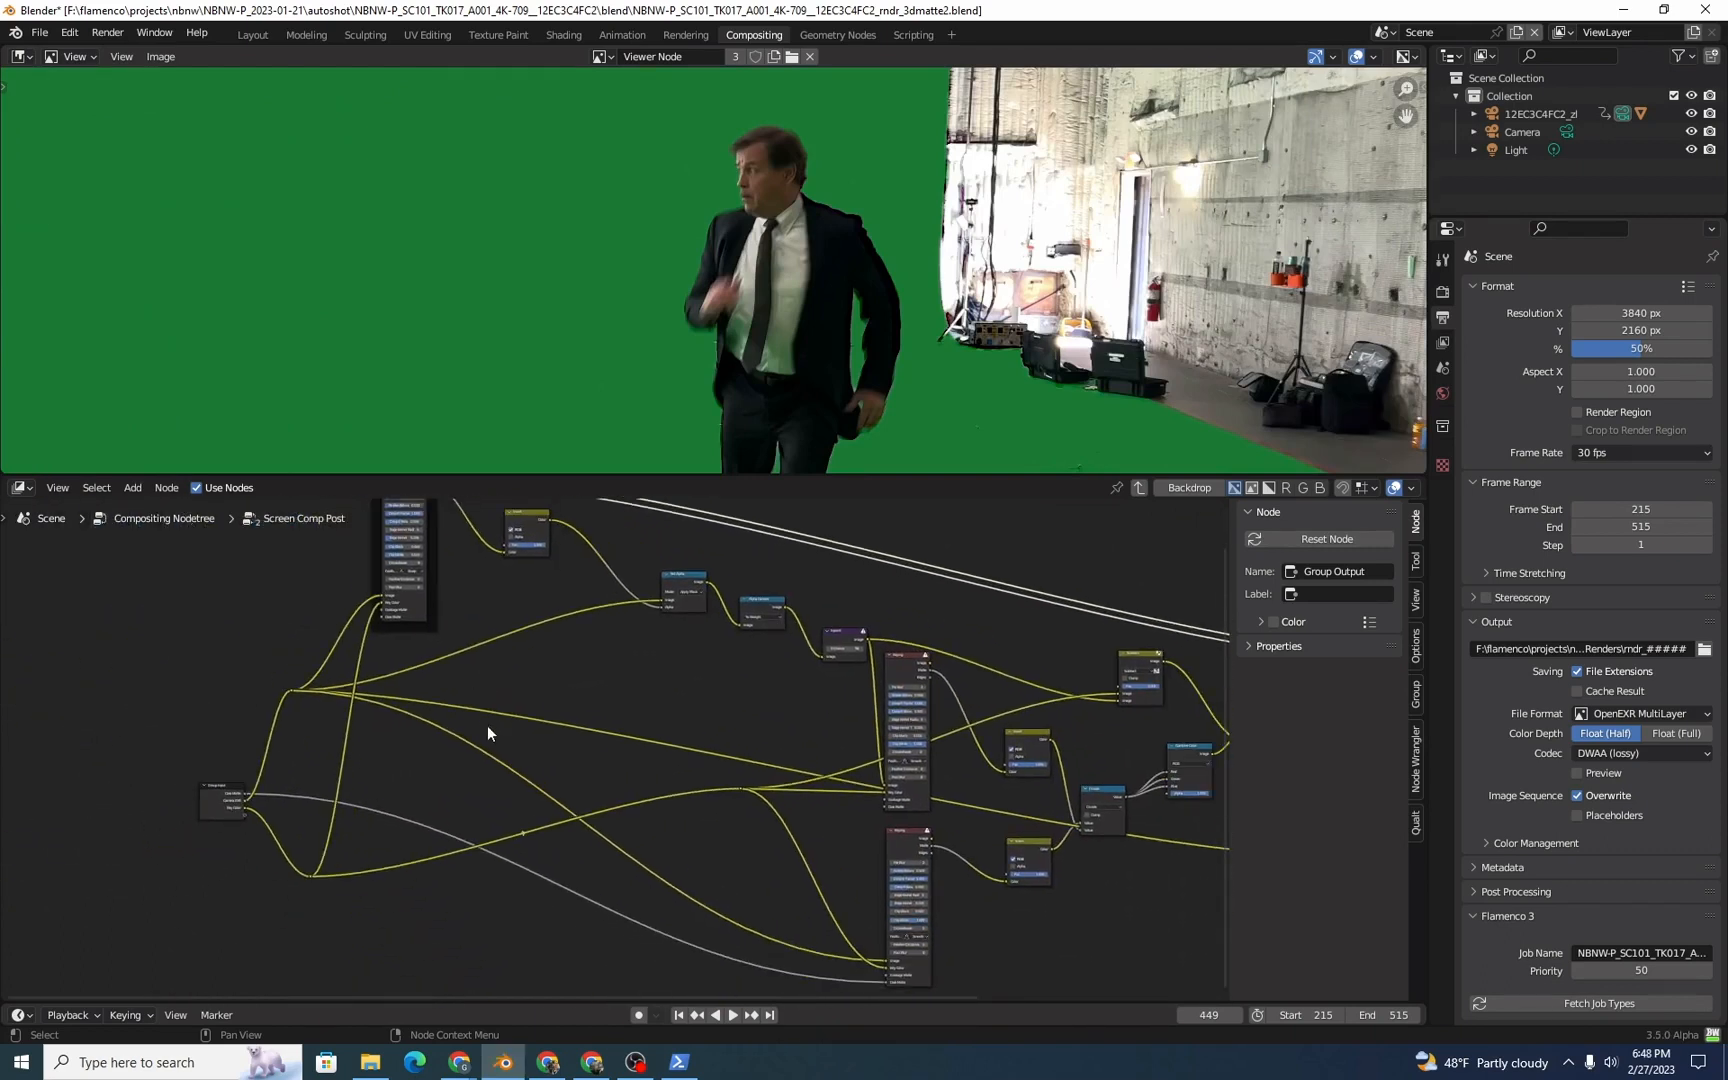
# Step: Preview the Group Input's Core Matte, Camera EXR and Key Color outputs in turn
pyautogui.moveTo(268, 852); pyautogui.dragTo(357, 796, button='middle')
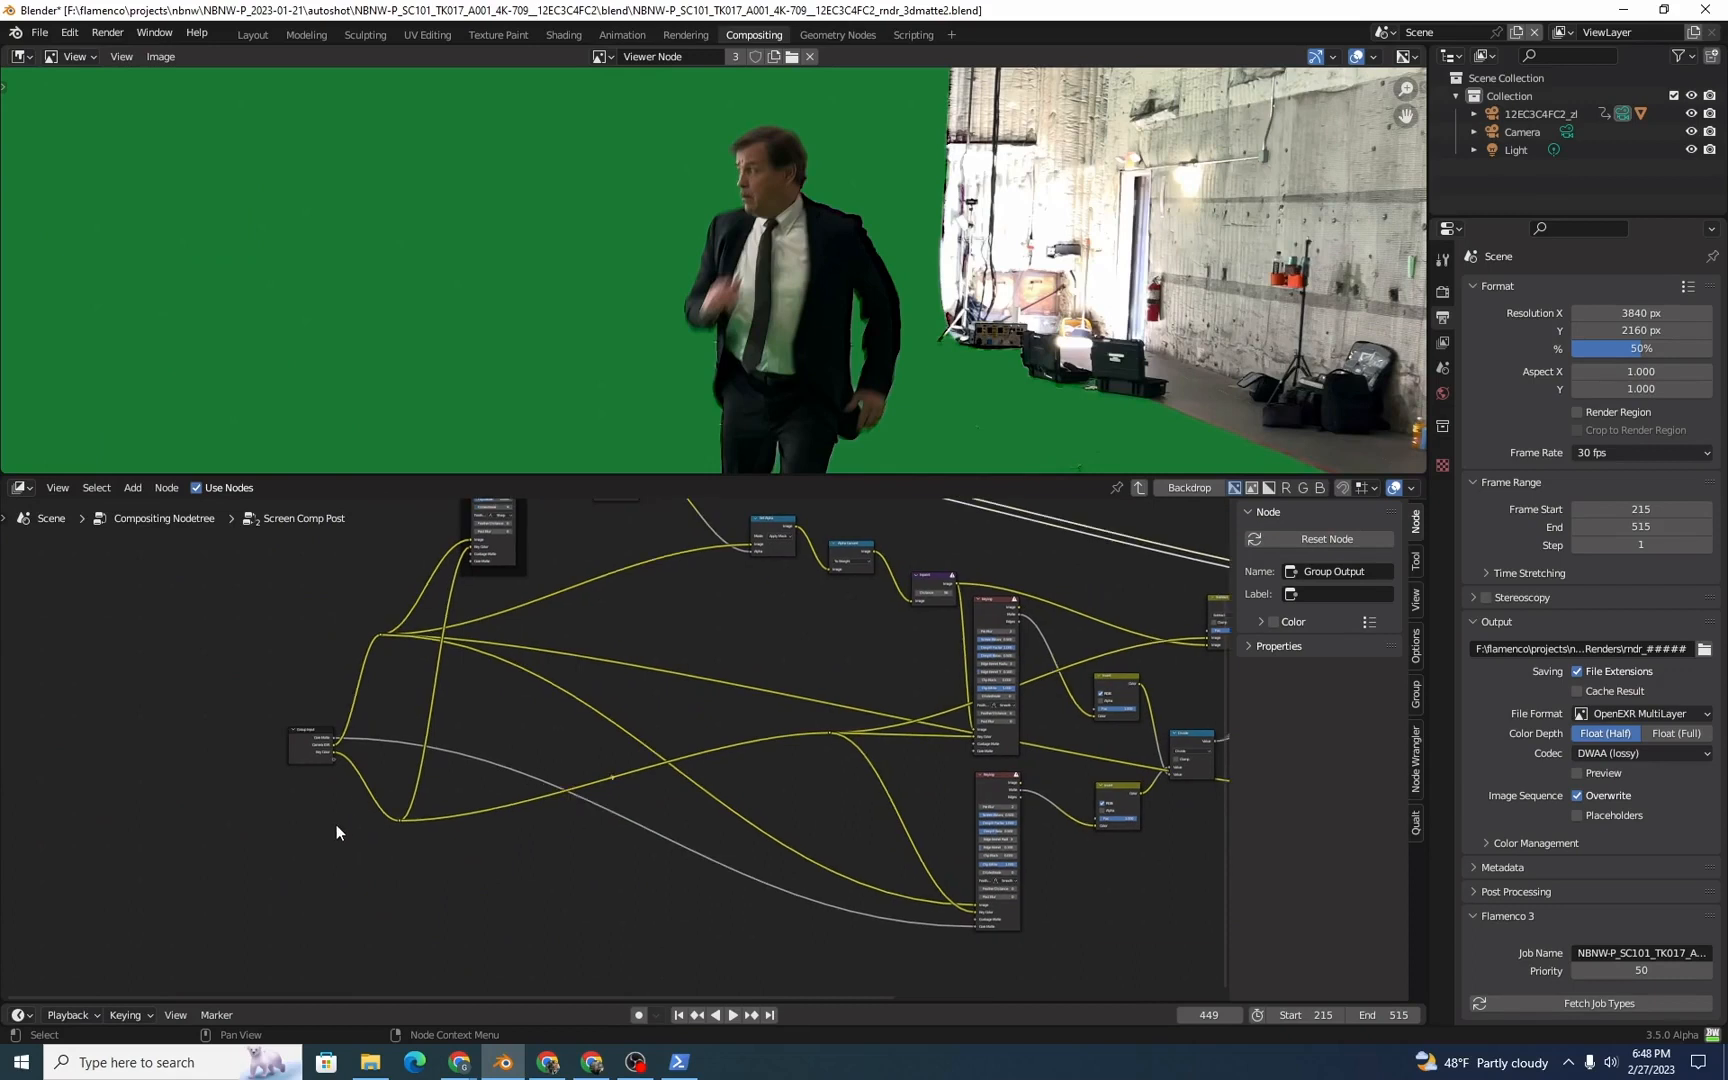
pyautogui.scroll(3, 316, 836)
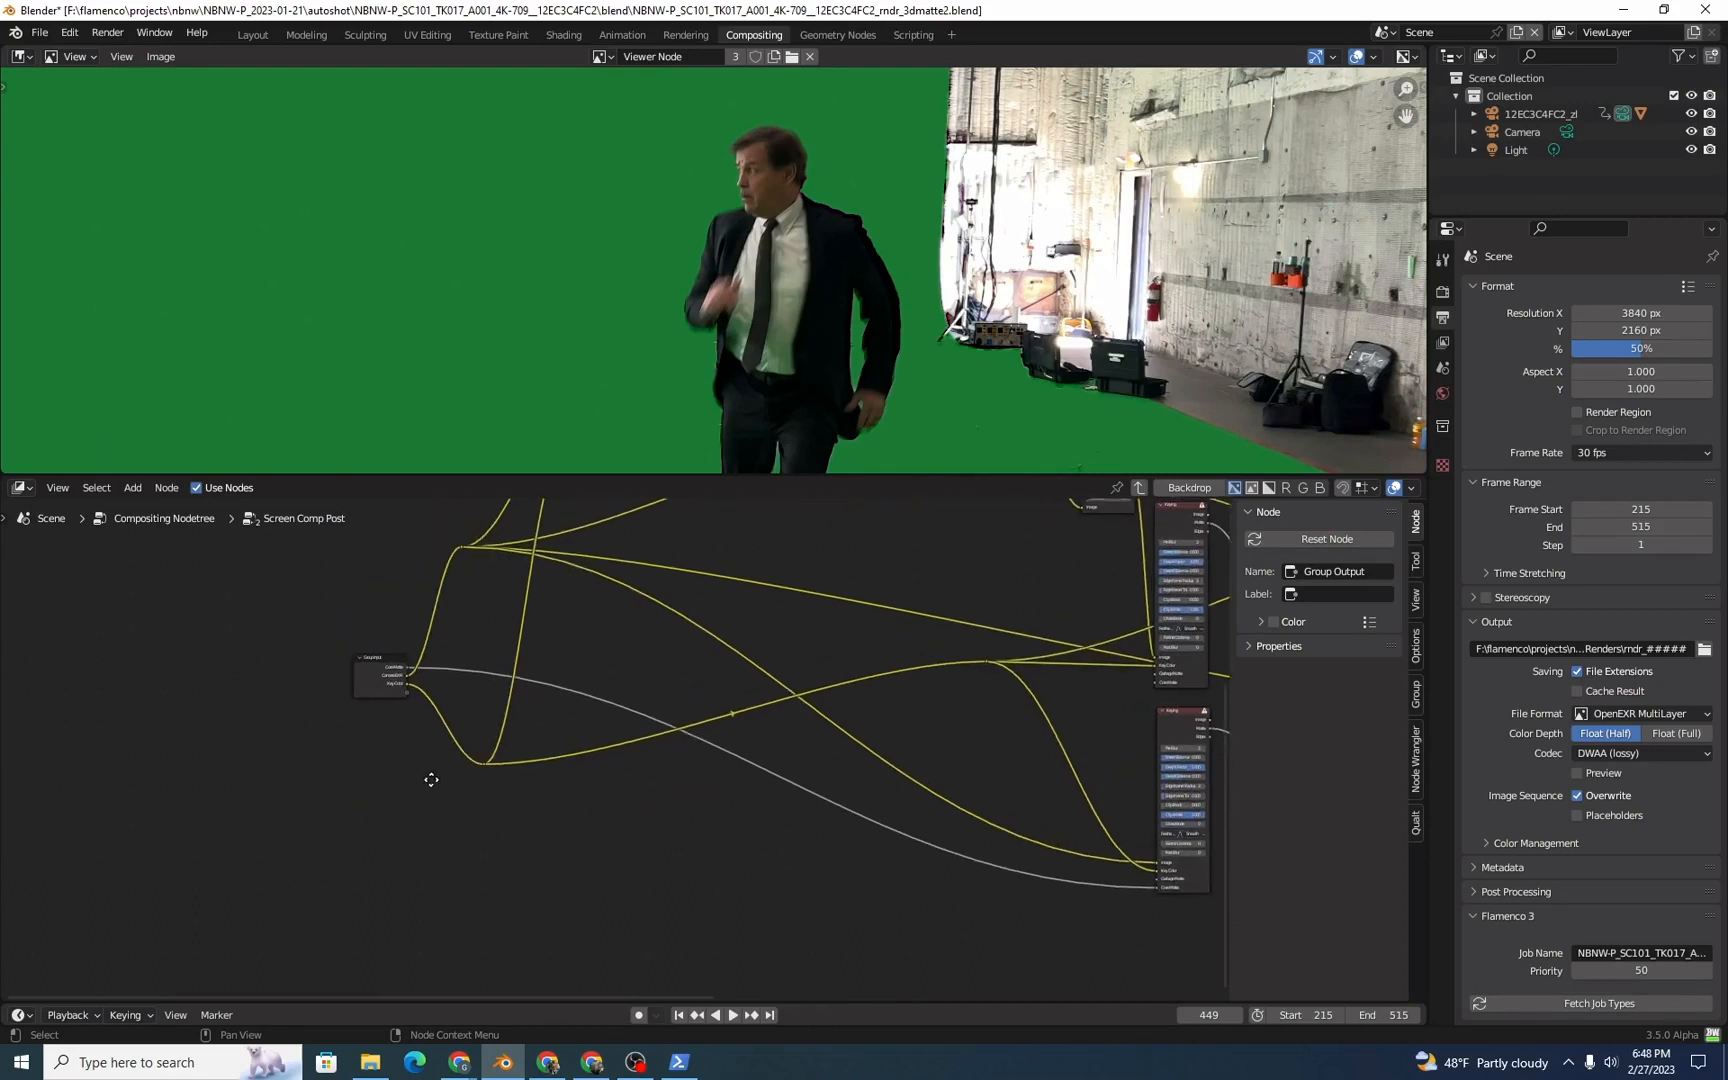
pyautogui.keyDown('ctrl'); pyautogui.keyDown('shift'); pyautogui.click(313, 708); pyautogui.keyUp('shift'); pyautogui.keyUp('ctrl')
pyautogui.keyDown('ctrl'); pyautogui.keyDown('shift'); pyautogui.click(310, 710); pyautogui.keyUp('shift'); pyautogui.keyUp('ctrl')
pyautogui.keyDown('ctrl'); pyautogui.keyDown('shift'); pyautogui.click(310, 710); pyautogui.keyUp('shift'); pyautogui.keyUp('ctrl')
pyautogui.keyDown('ctrl'); pyautogui.keyDown('shift'); pyautogui.click(305, 714); pyautogui.keyUp('shift'); pyautogui.keyUp('ctrl')
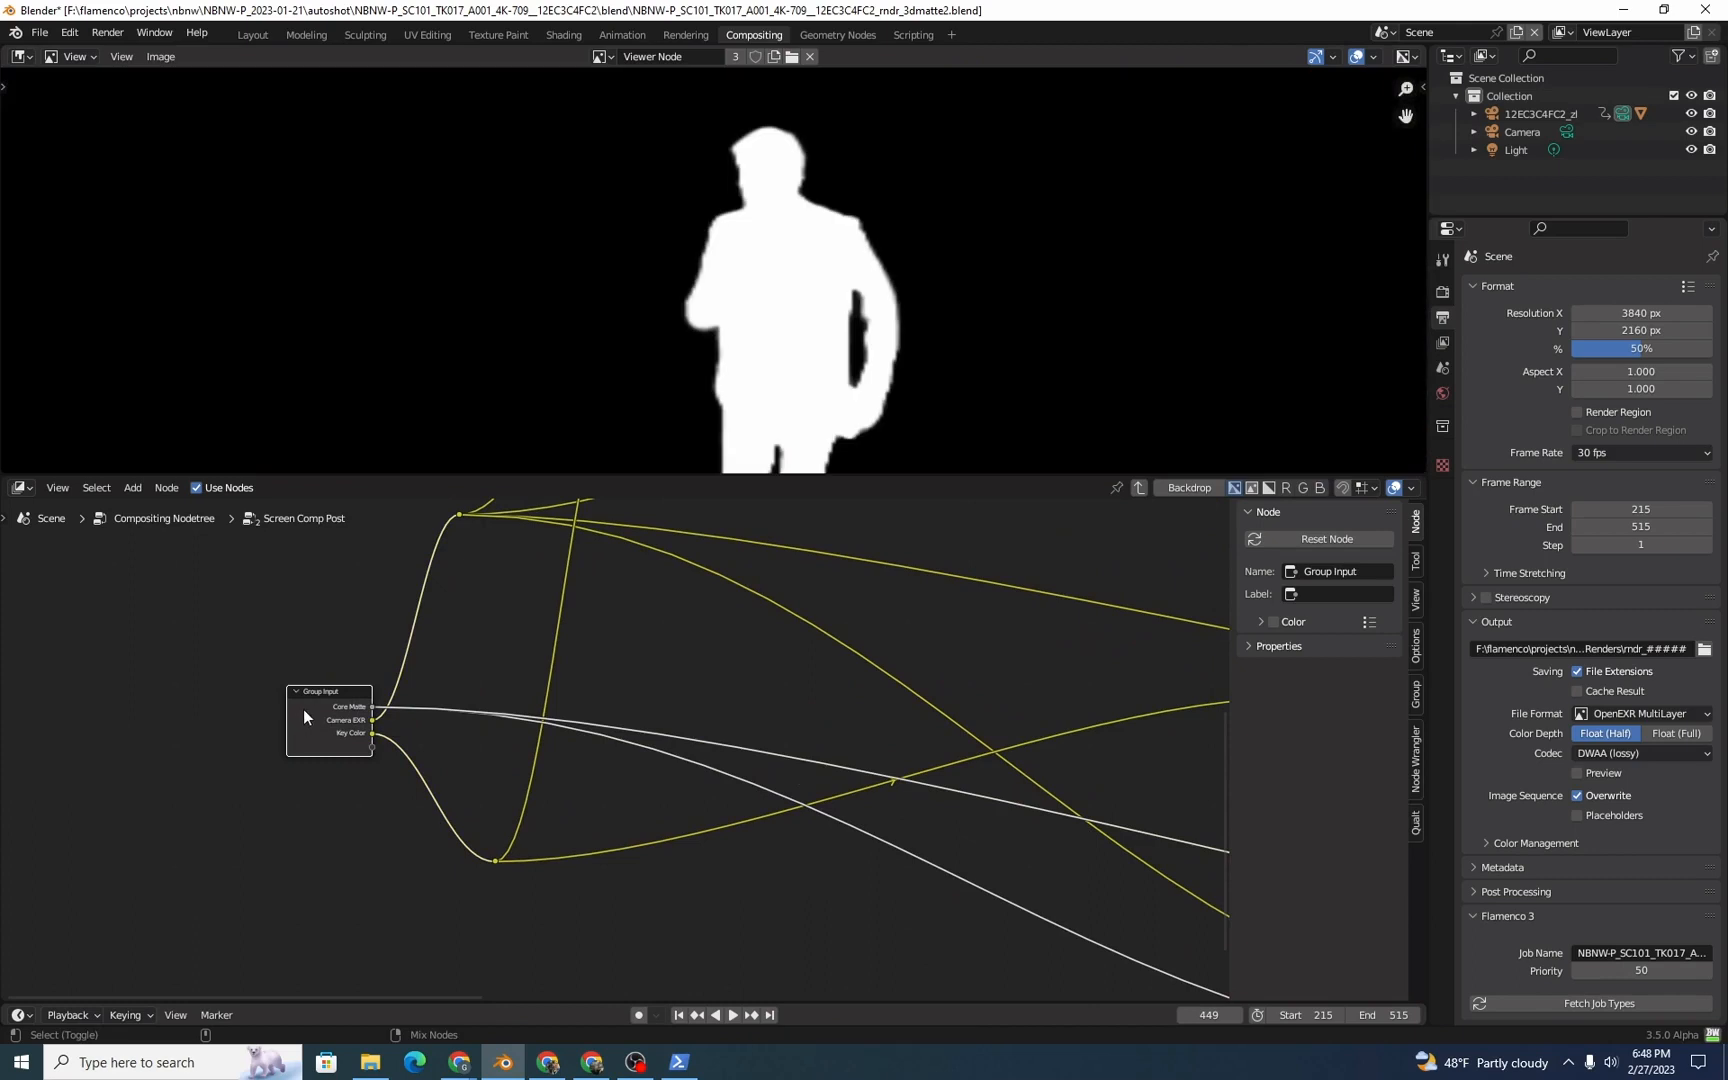
pyautogui.keyDown('ctrl'); pyautogui.keyDown('shift'); pyautogui.click(304, 713); pyautogui.keyUp('shift'); pyautogui.keyUp('ctrl')
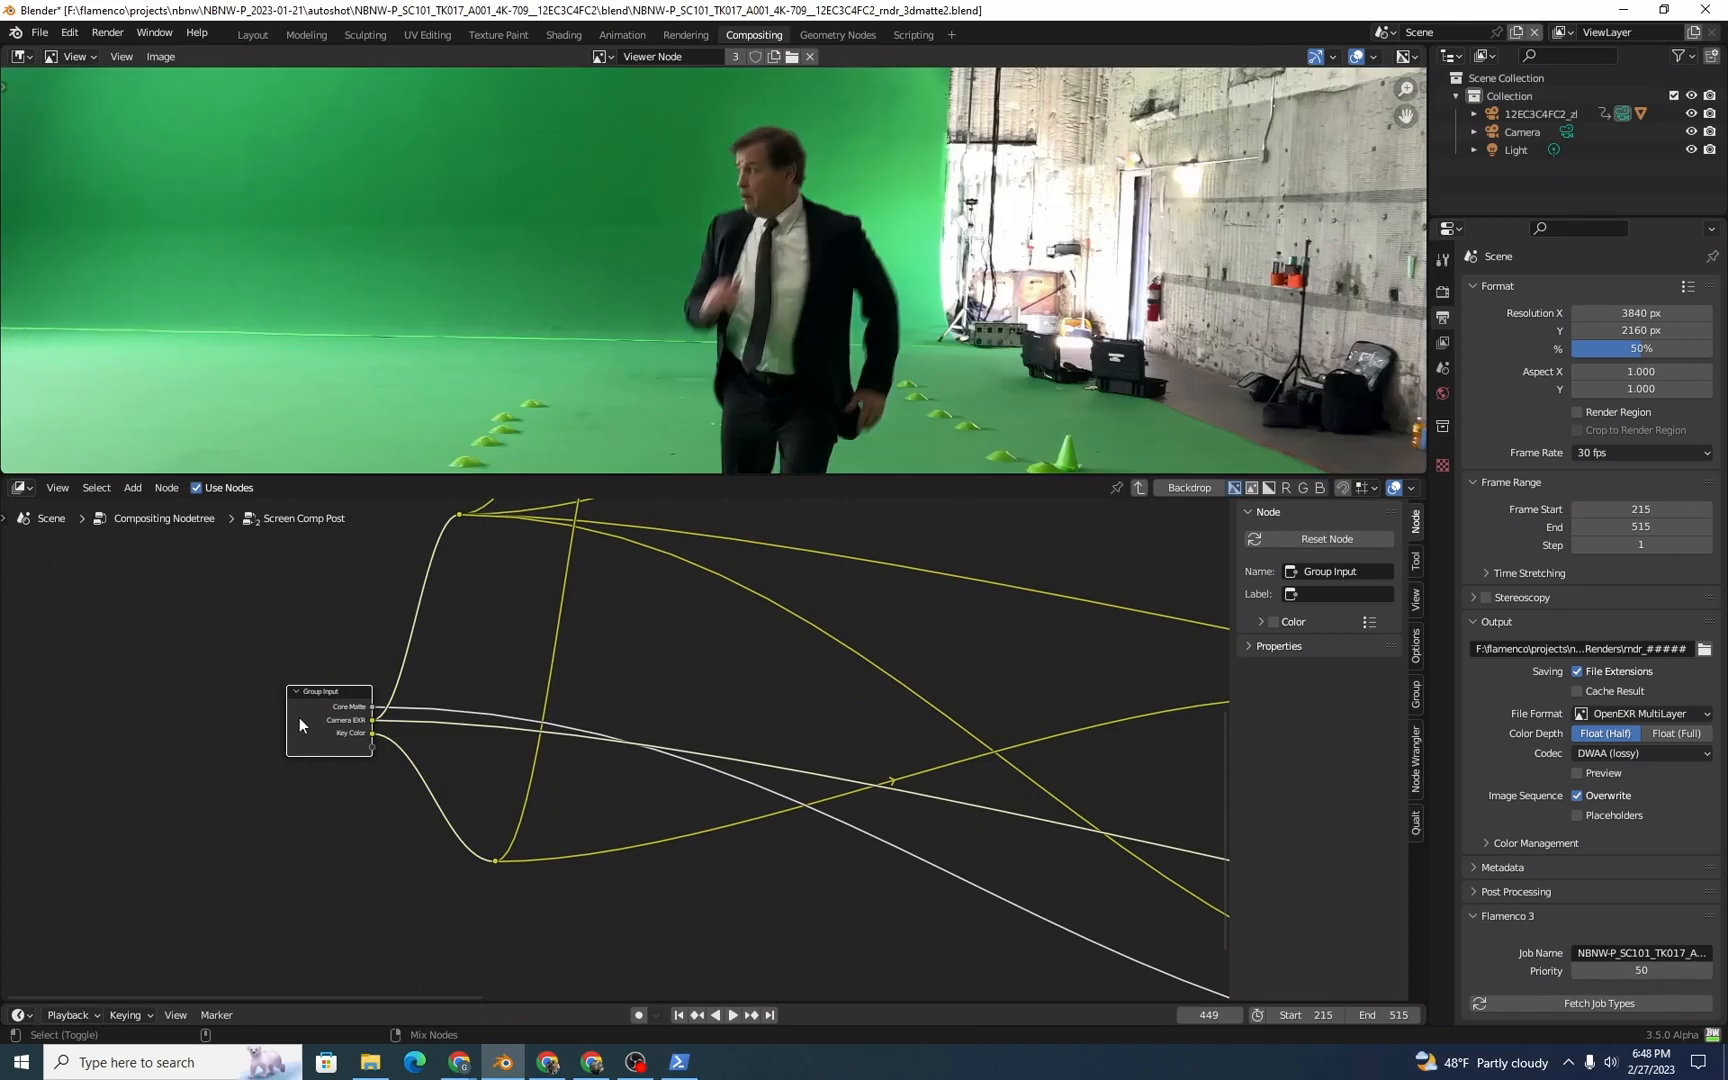
pyautogui.keyDown('ctrl'); pyautogui.keyDown('shift'); pyautogui.click(298, 712); pyautogui.keyUp('shift'); pyautogui.keyUp('ctrl')
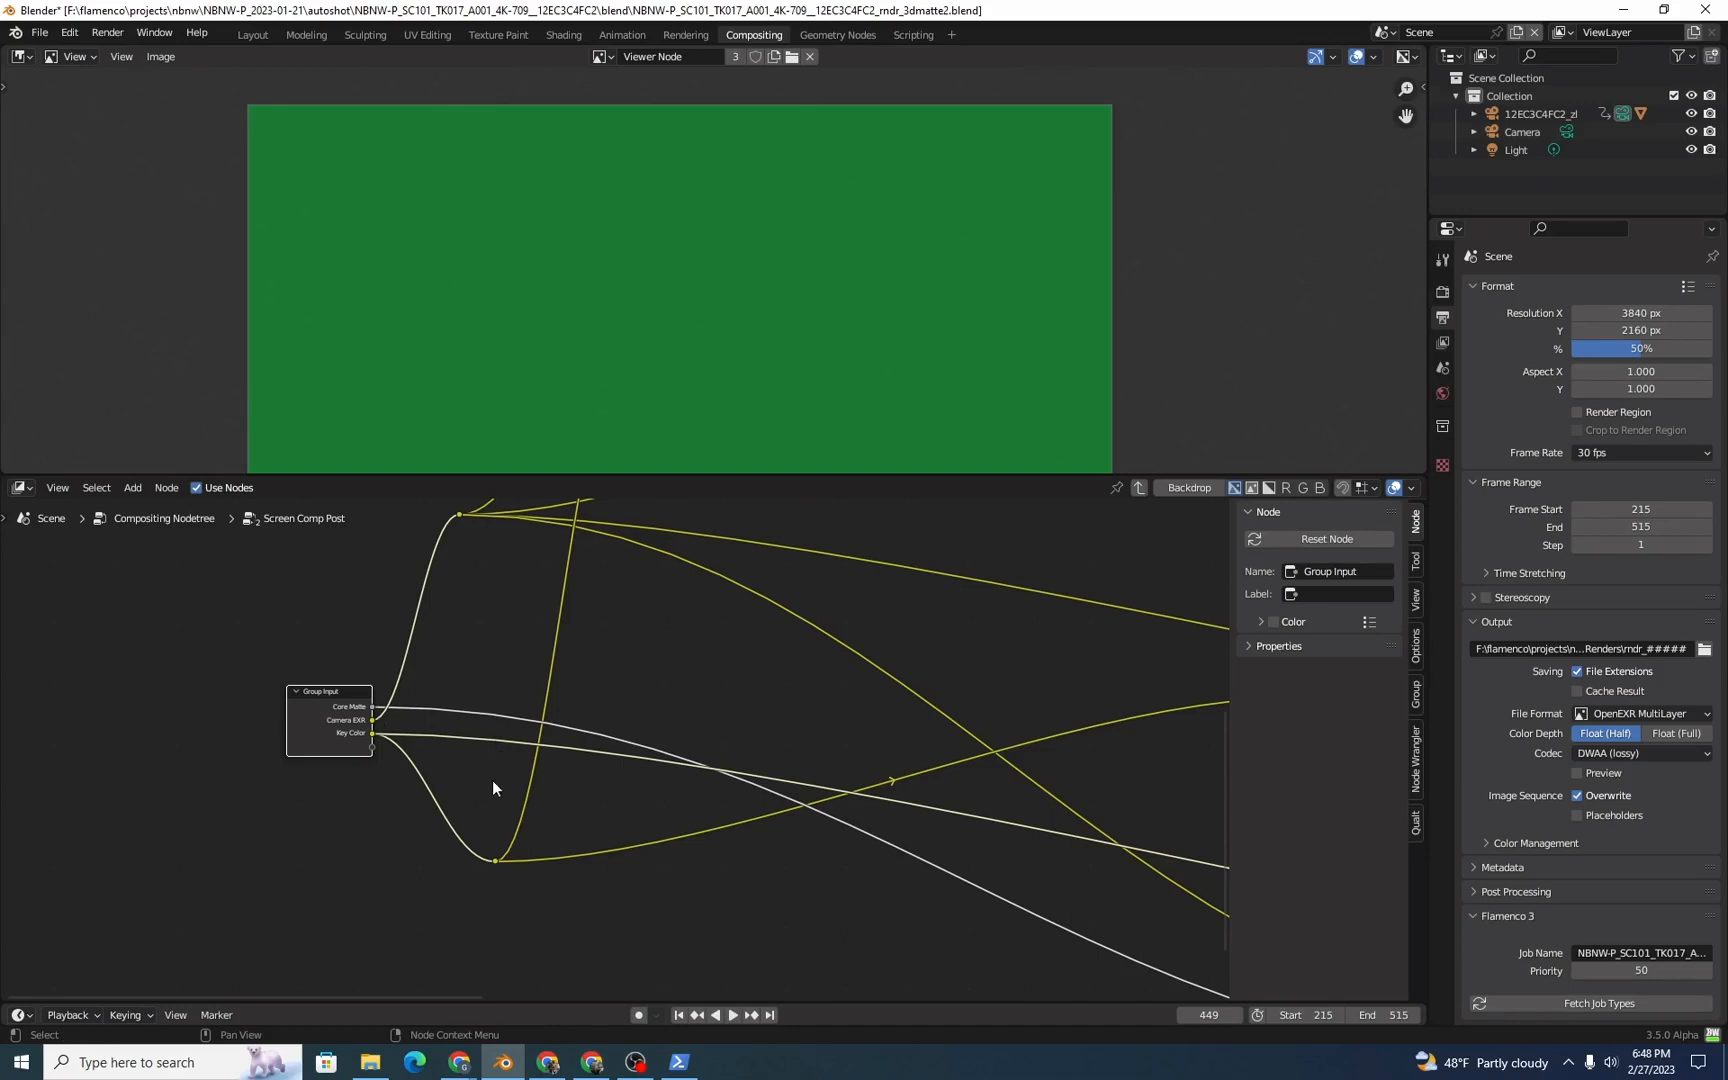
# Step: Preview the output of the Source Key node in the Make Sure Covers Actor frame
pyautogui.scroll(-5, 412, 768)
pyautogui.moveTo(402, 745); pyautogui.dragTo(406, 940, button='middle')
pyautogui.moveTo(630, 580); pyautogui.dragTo(502, 711, button='middle')
pyautogui.scroll(4, 512, 700)
pyautogui.keyDown('ctrl'); pyautogui.keyDown('shift'); pyautogui.click(447, 691); pyautogui.keyUp('shift'); pyautogui.keyUp('ctrl')
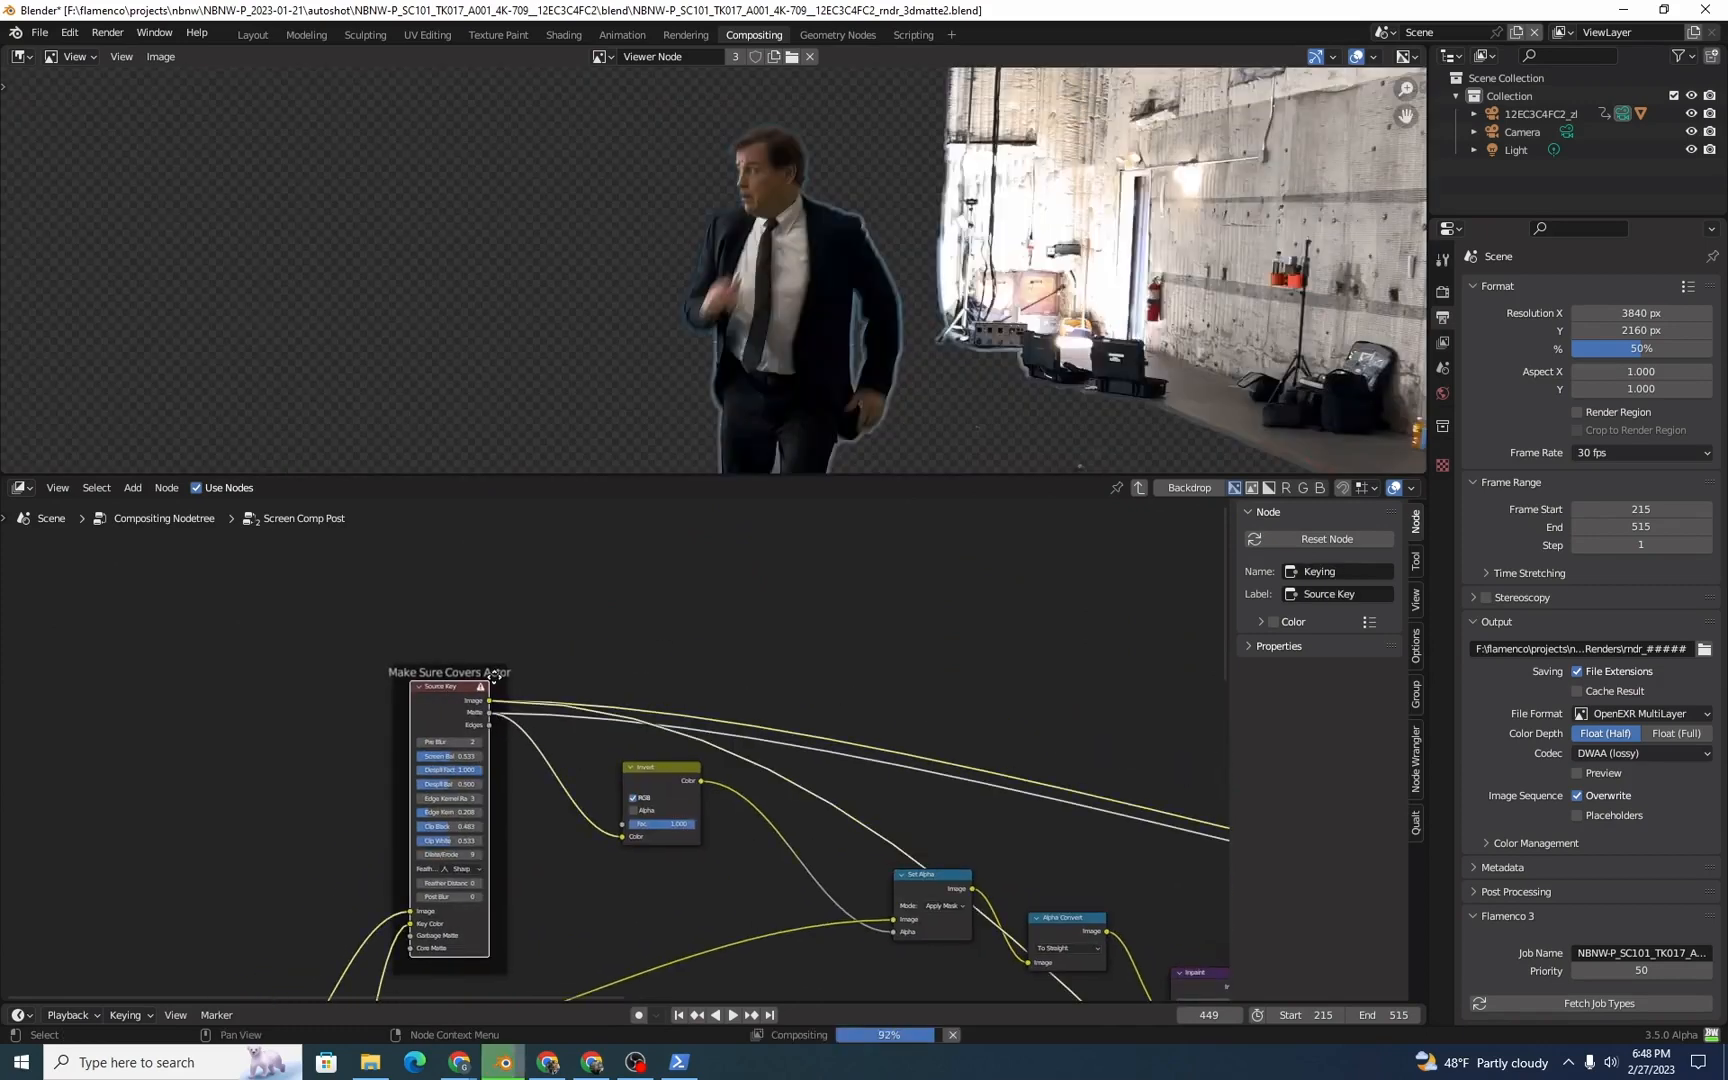
# Step: Examine the Source Key settings and the keyed edge around the actor's head and shoulders
pyautogui.scroll(-1, 500, 745)
pyautogui.moveTo(518, 750); pyautogui.dragTo(524, 655, button='middle')
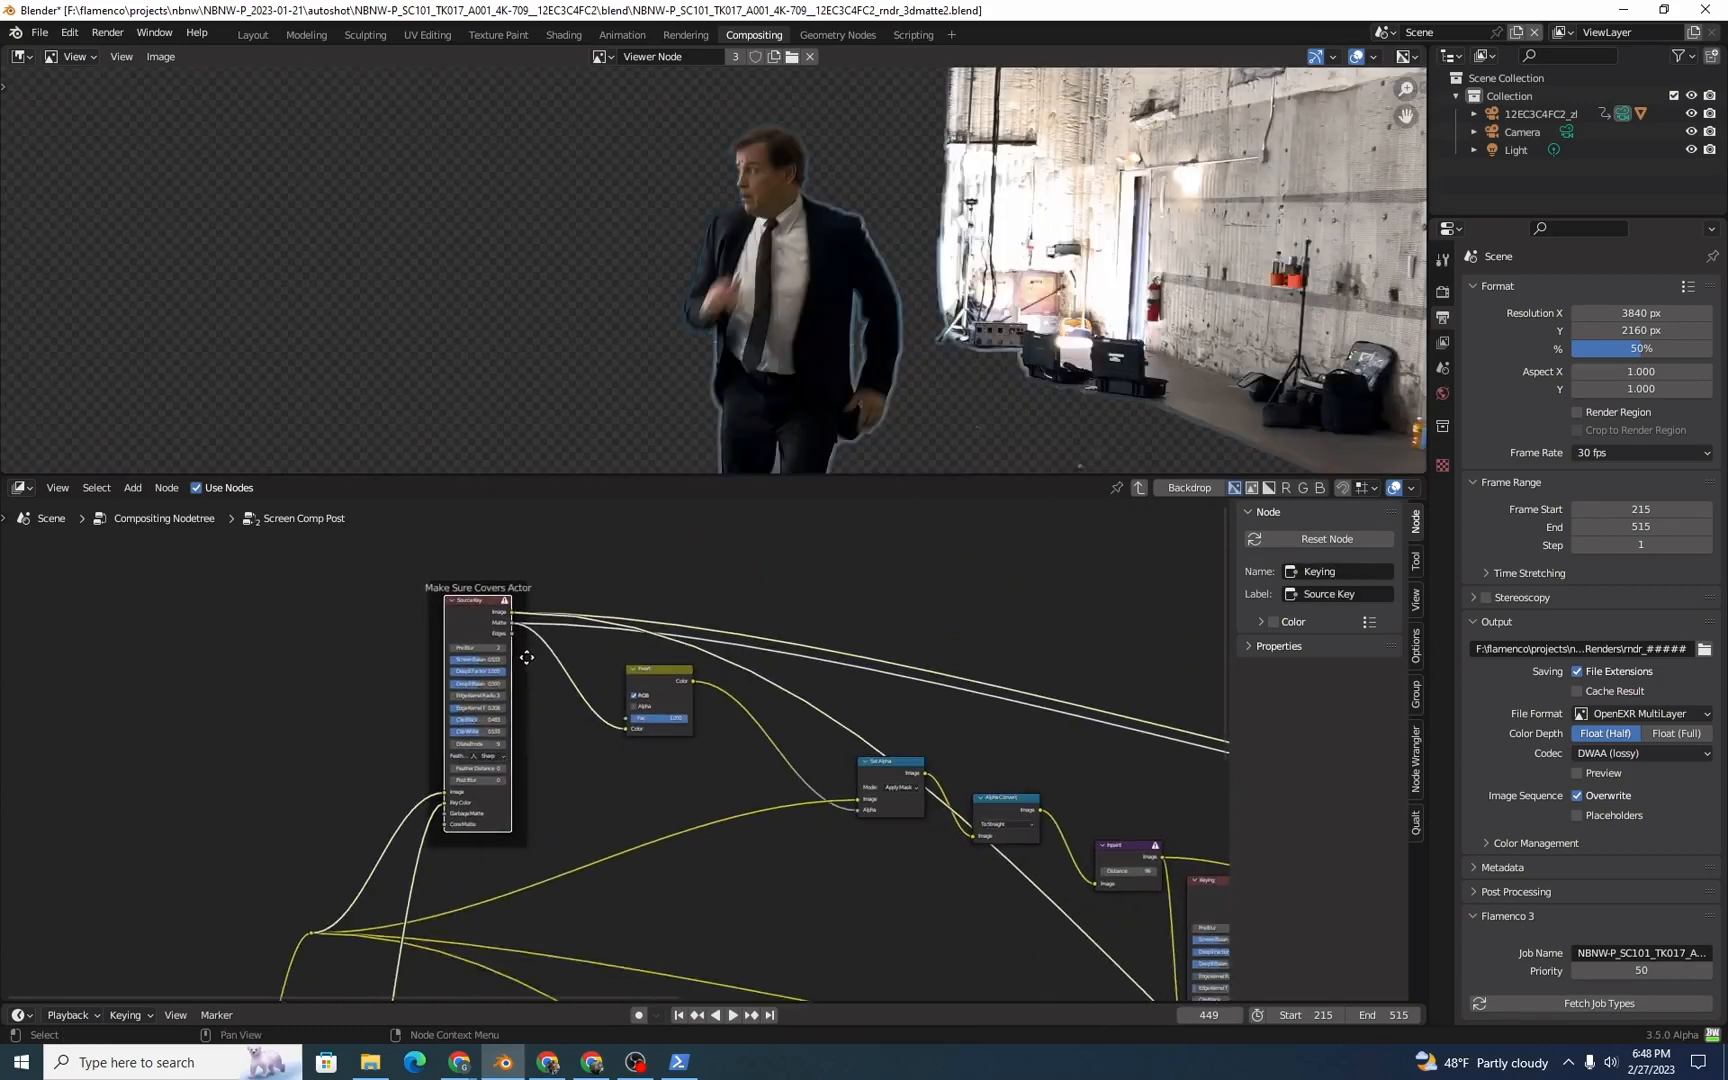
pyautogui.scroll(2, 515, 715)
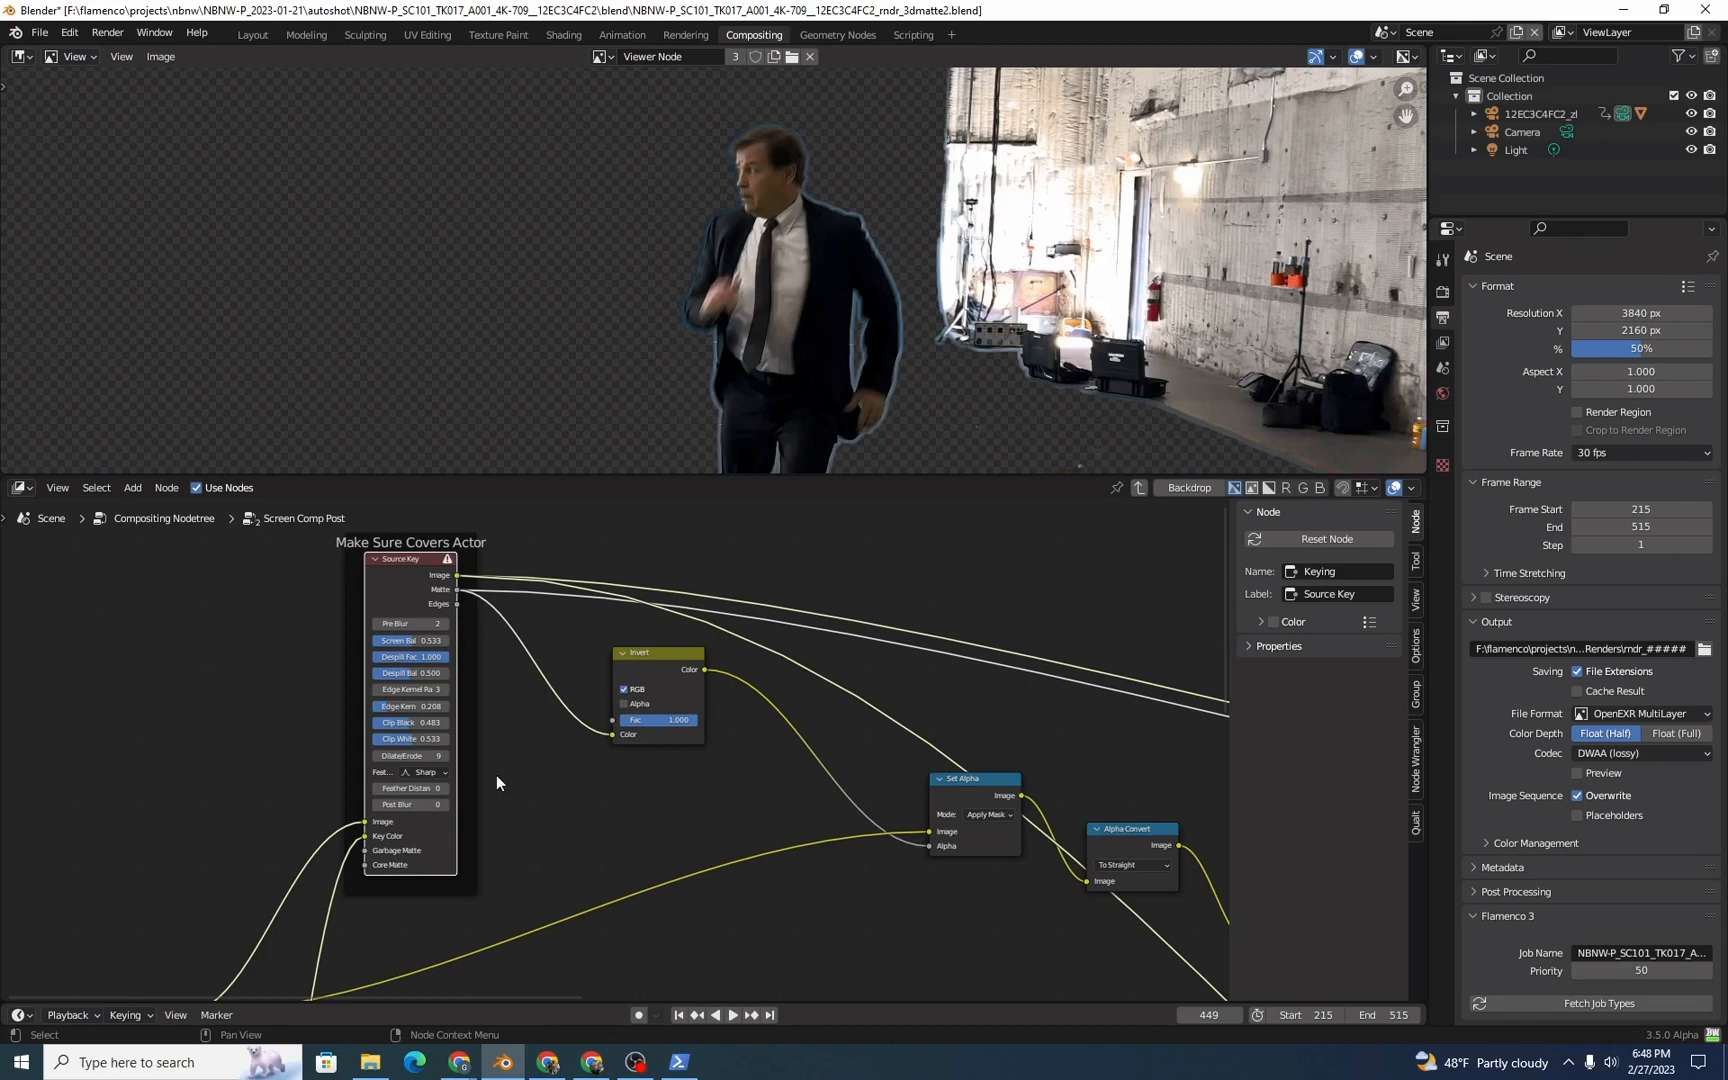
pyautogui.scroll(3, 435, 736)
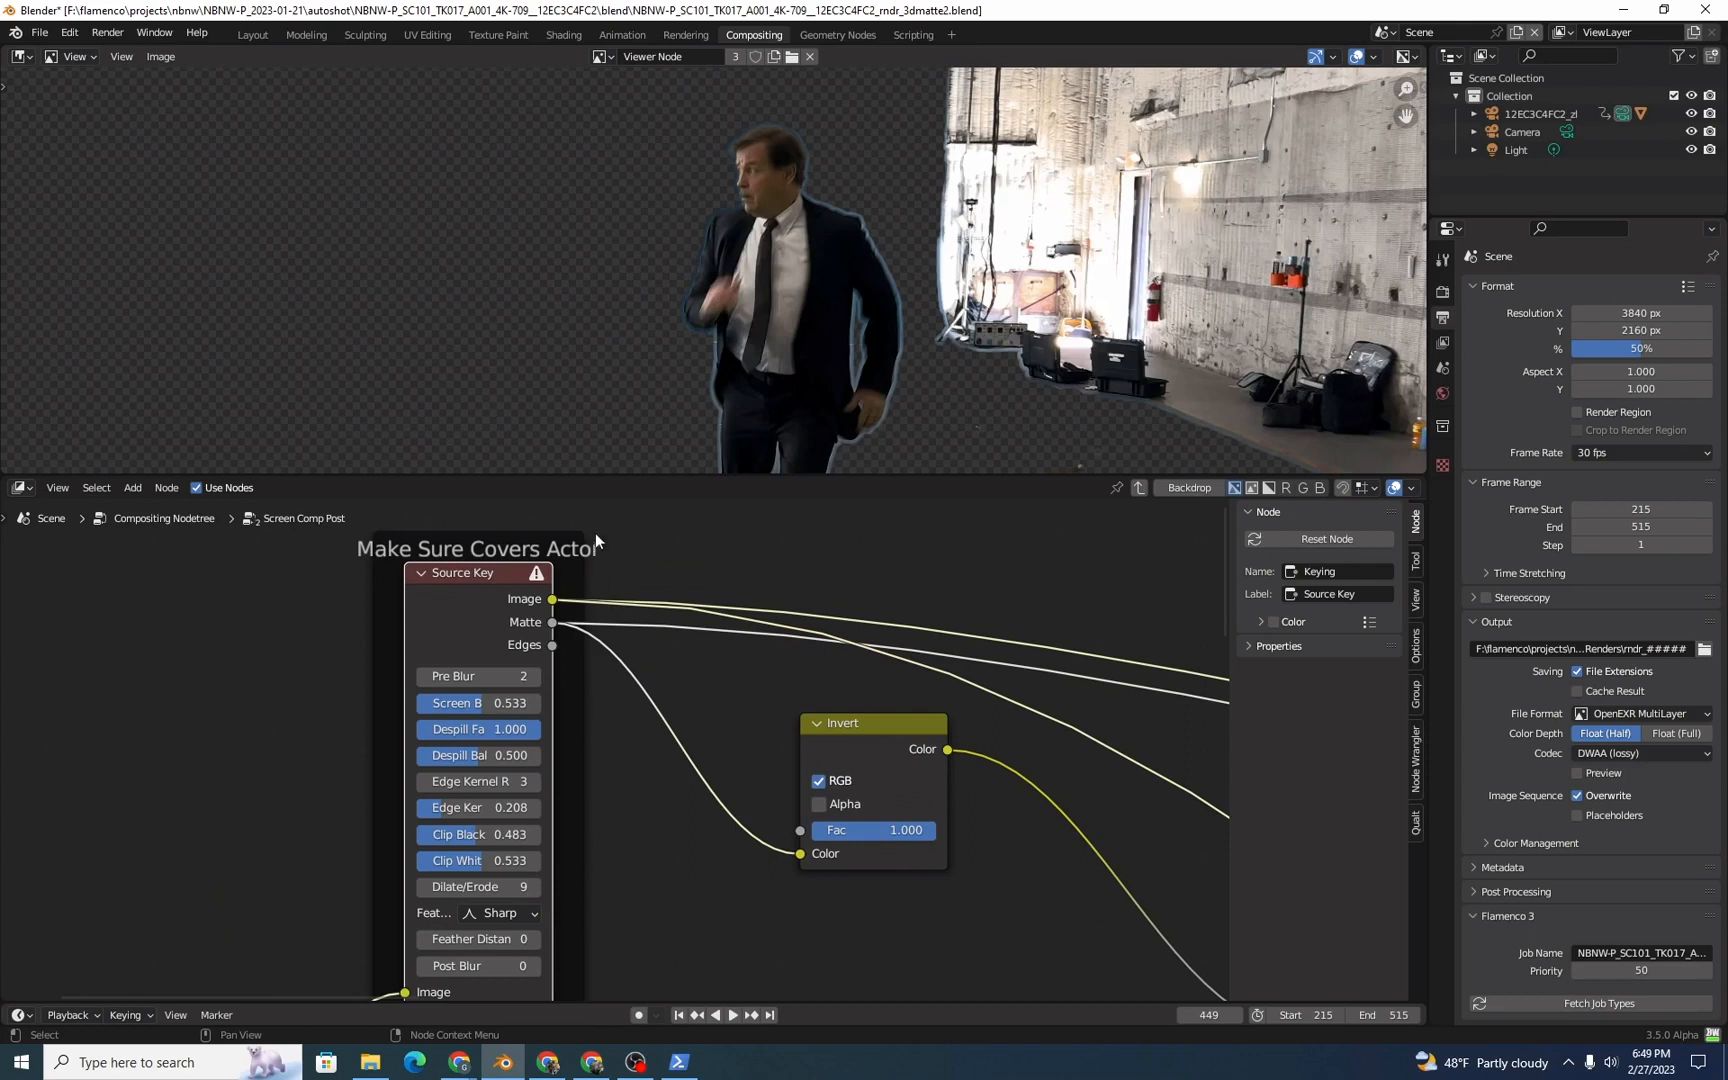
pyautogui.scroll(5, 729, 300)
pyautogui.scroll(-2, 802, 336)
pyautogui.moveTo(814, 314); pyautogui.dragTo(858, 338, button='middle')
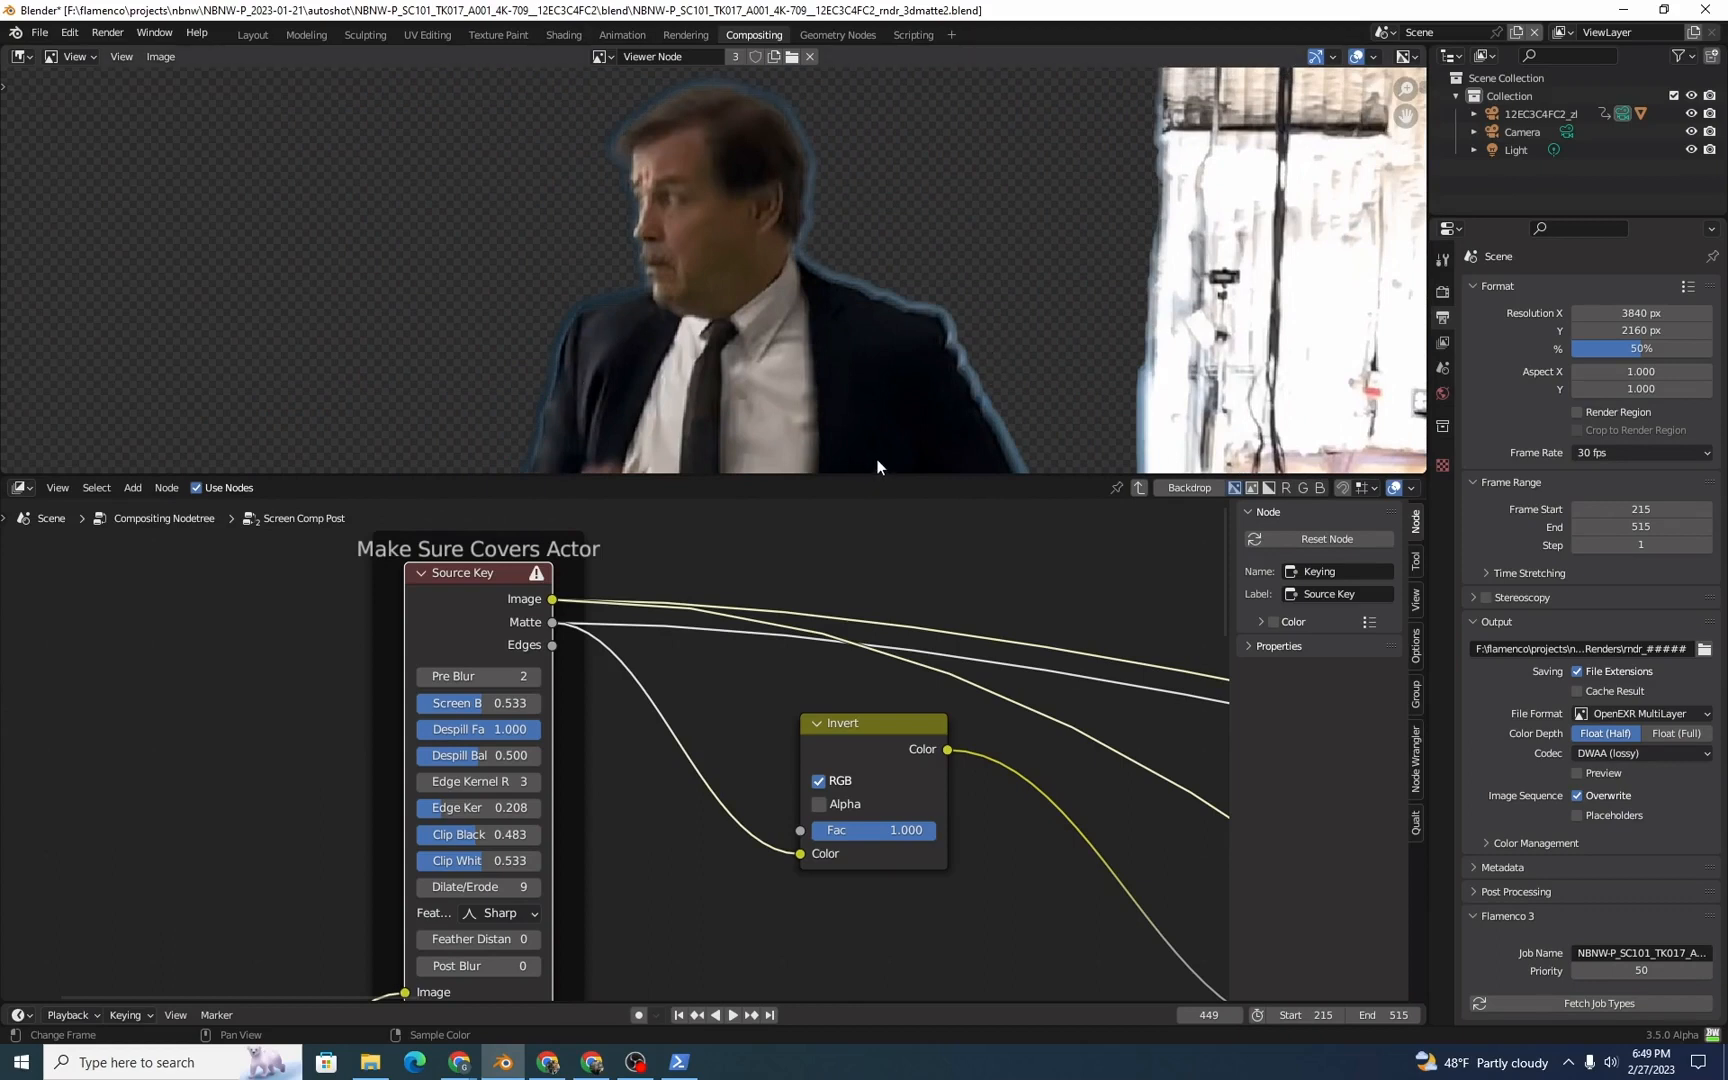
# Step: Preview the inverted source matte from the Invert node and the masked green screen from the Set Alpha node
pyautogui.keyDown('ctrl'); pyautogui.keyDown('shift'); pyautogui.click(875, 724); pyautogui.keyUp('shift'); pyautogui.keyUp('ctrl')
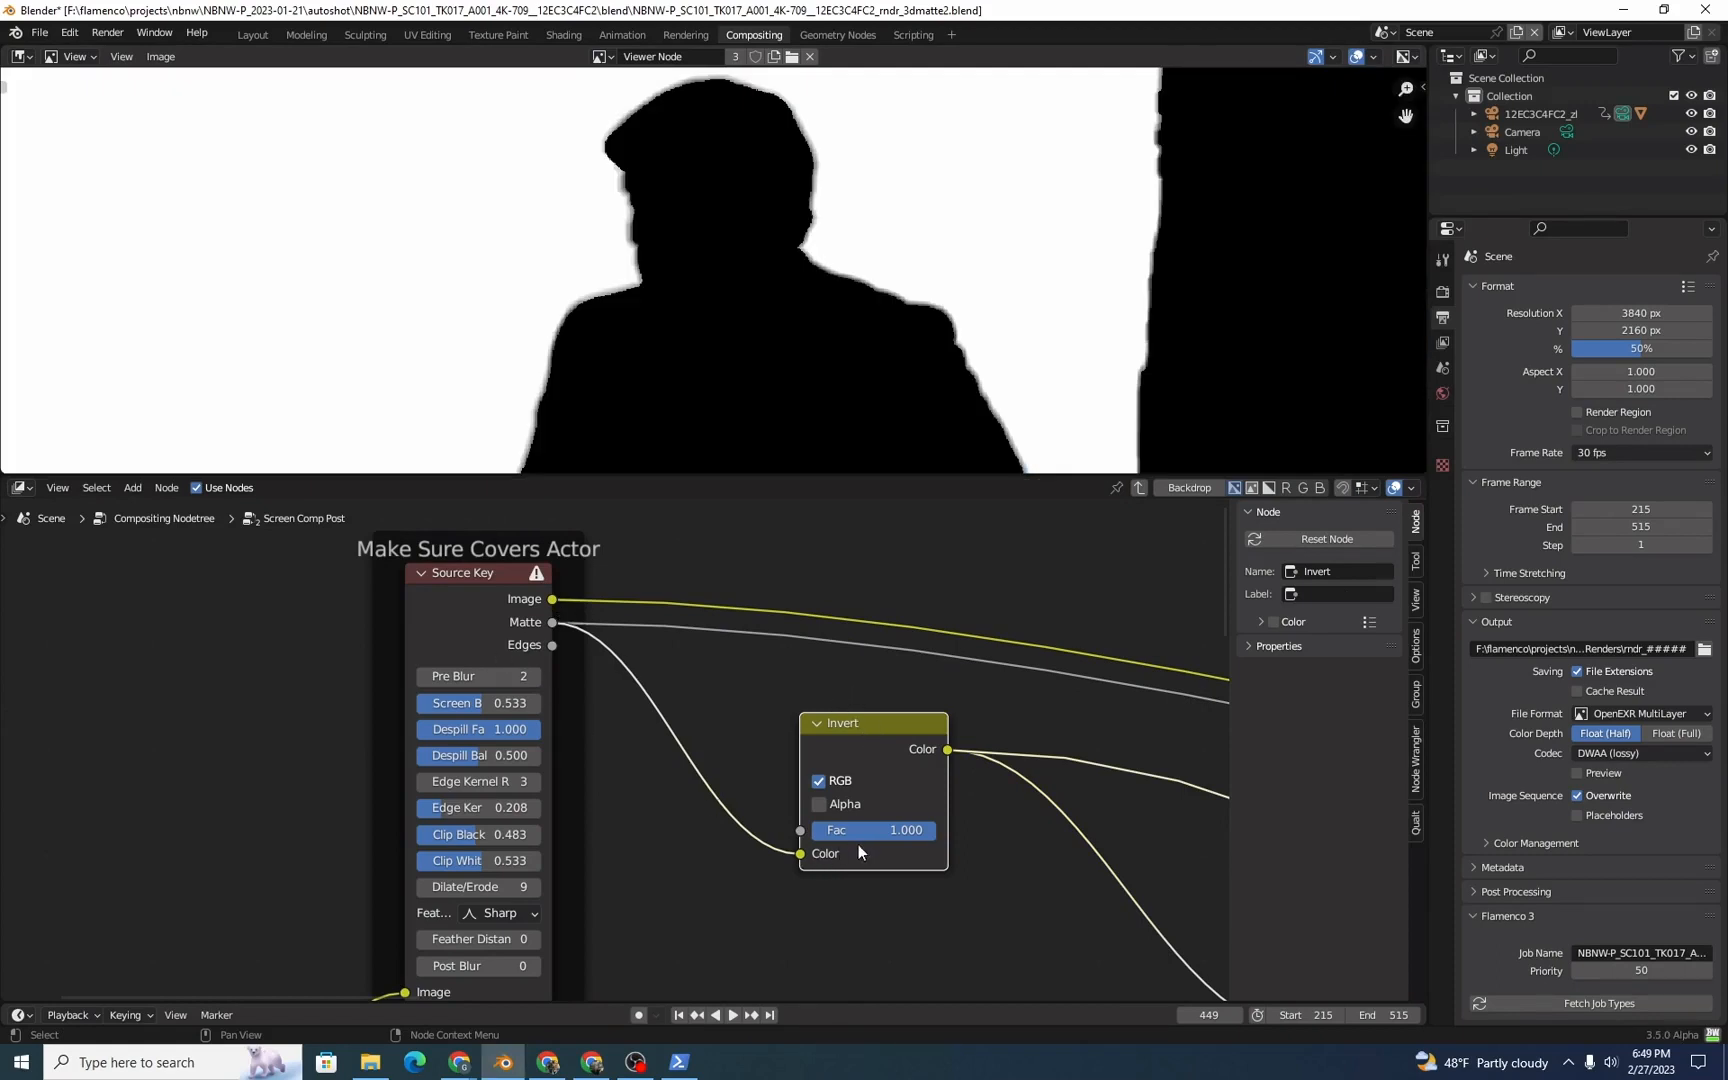
pyautogui.moveTo(844, 836); pyautogui.dragTo(615, 774, button='middle')
pyautogui.scroll(-4, 615, 774)
pyautogui.moveTo(899, 855); pyautogui.dragTo(685, 750, button='middle')
pyautogui.keyDown('ctrl'); pyautogui.keyDown('shift'); pyautogui.click(803, 733); pyautogui.keyUp('shift'); pyautogui.keyUp('ctrl')
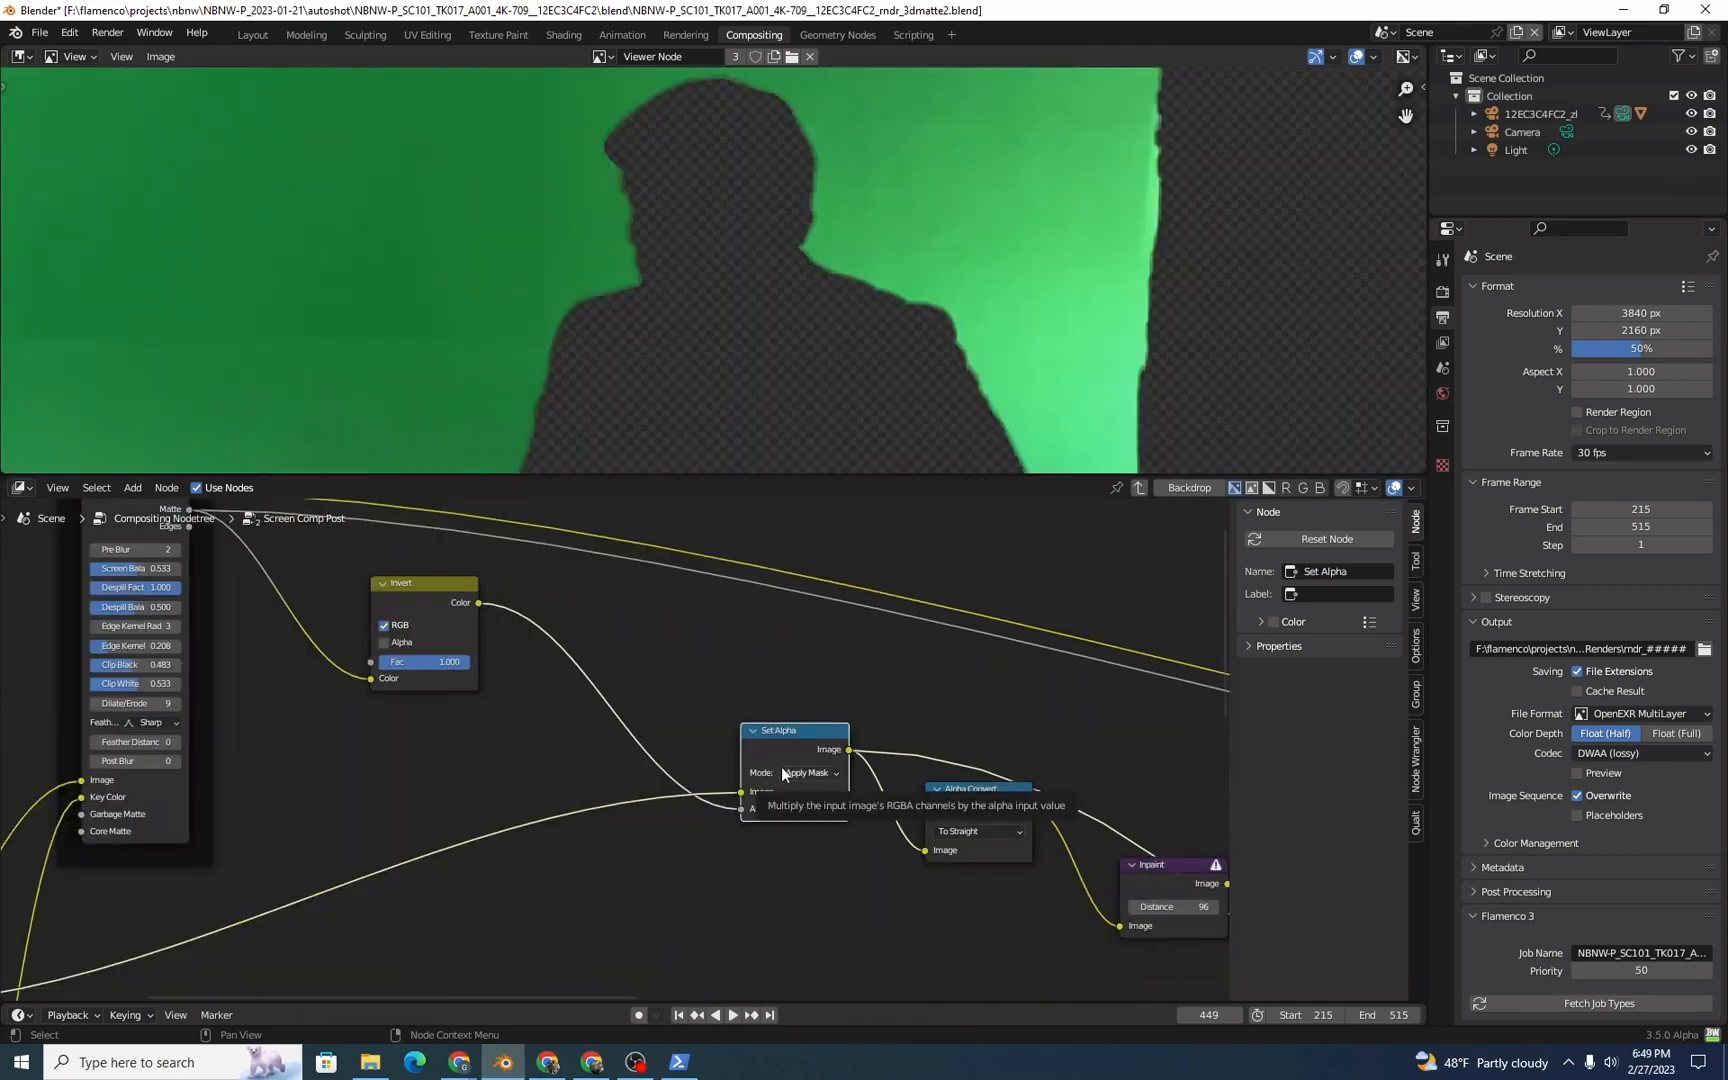
# Step: Trace the Set Alpha node's image input back to the Group Input's Camera EXR socket and return to Set Alpha
pyautogui.scroll(-2, 612, 850)
pyautogui.moveTo(606, 861); pyautogui.dragTo(730, 800, button='middle')
pyautogui.scroll(-4, 705, 808)
pyautogui.moveTo(668, 820); pyautogui.dragTo(725, 779, button='middle')
pyautogui.scroll(1, 345, 895)
pyautogui.moveTo(345, 902); pyautogui.dragTo(420, 760, button='middle')
pyautogui.scroll(1, 335, 861)
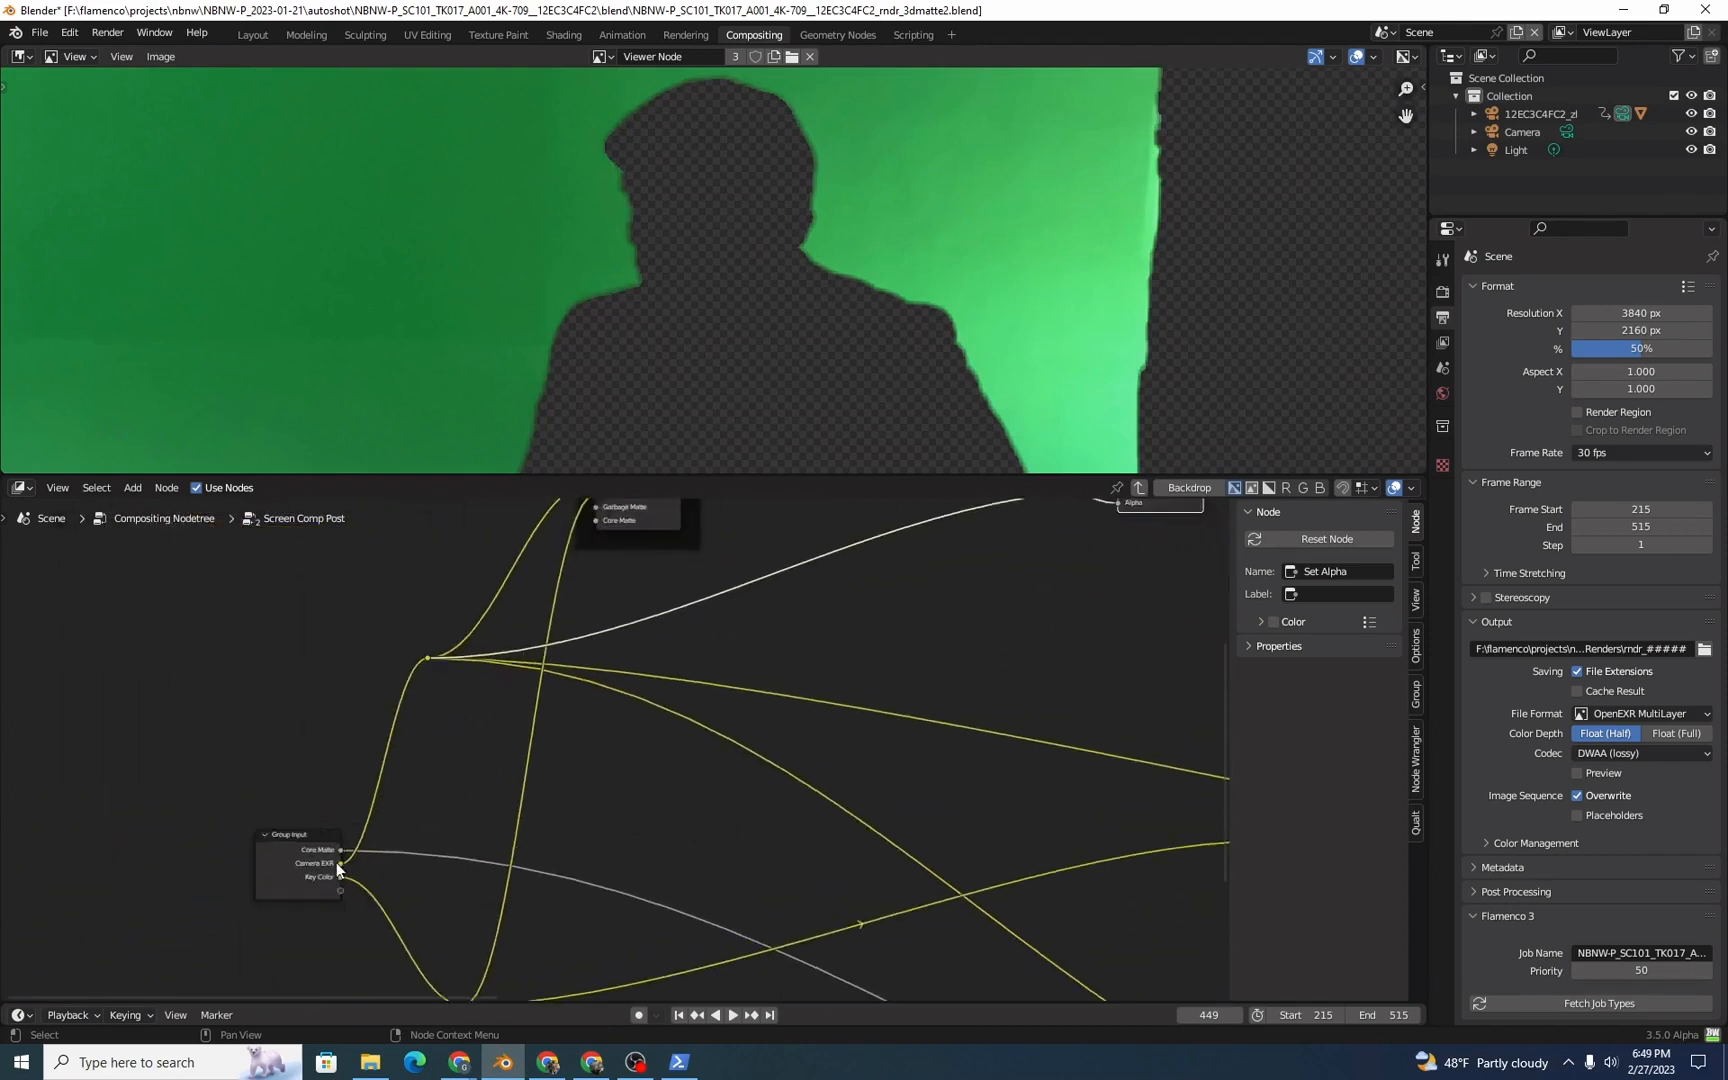
pyautogui.moveTo(638, 775); pyautogui.dragTo(643, 799, button='middle')
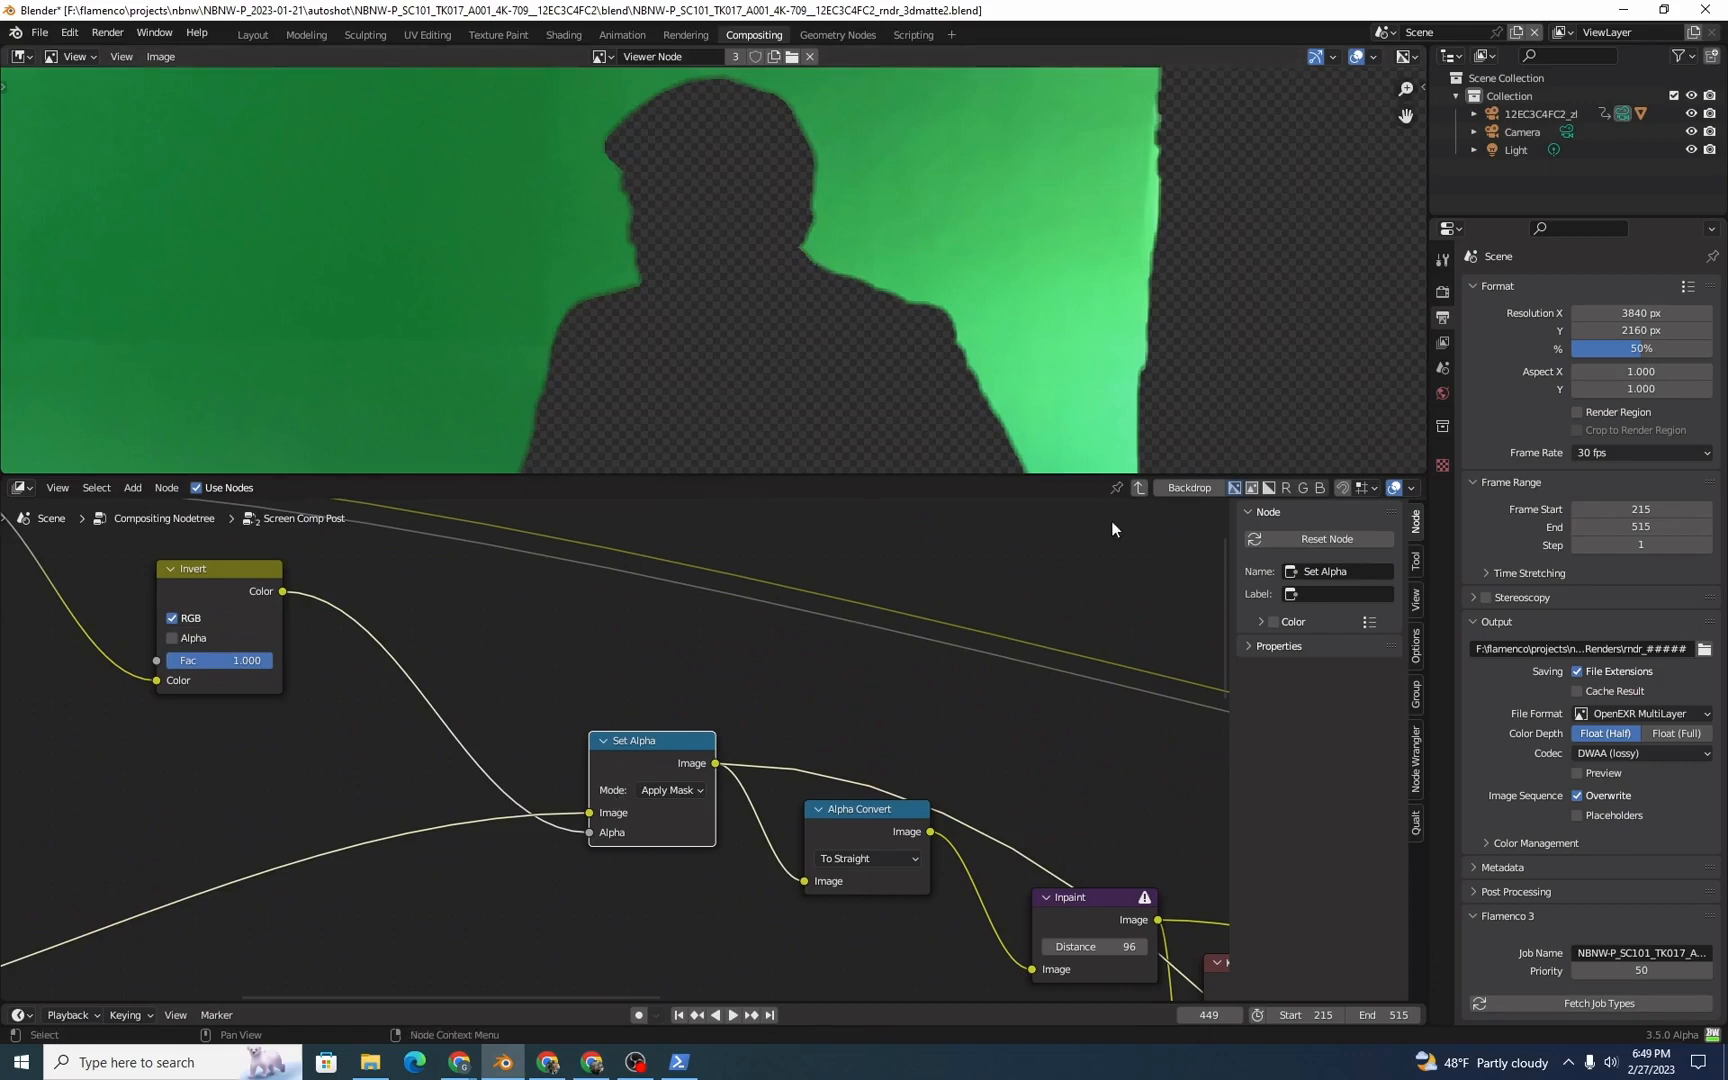
# Step: Preview the straight-alpha green screen from Alpha Convert and the filled-in result from the Inpaint node
pyautogui.keyDown('ctrl'); pyautogui.keyDown('shift'); pyautogui.click(859, 810); pyautogui.keyUp('shift'); pyautogui.keyUp('ctrl')
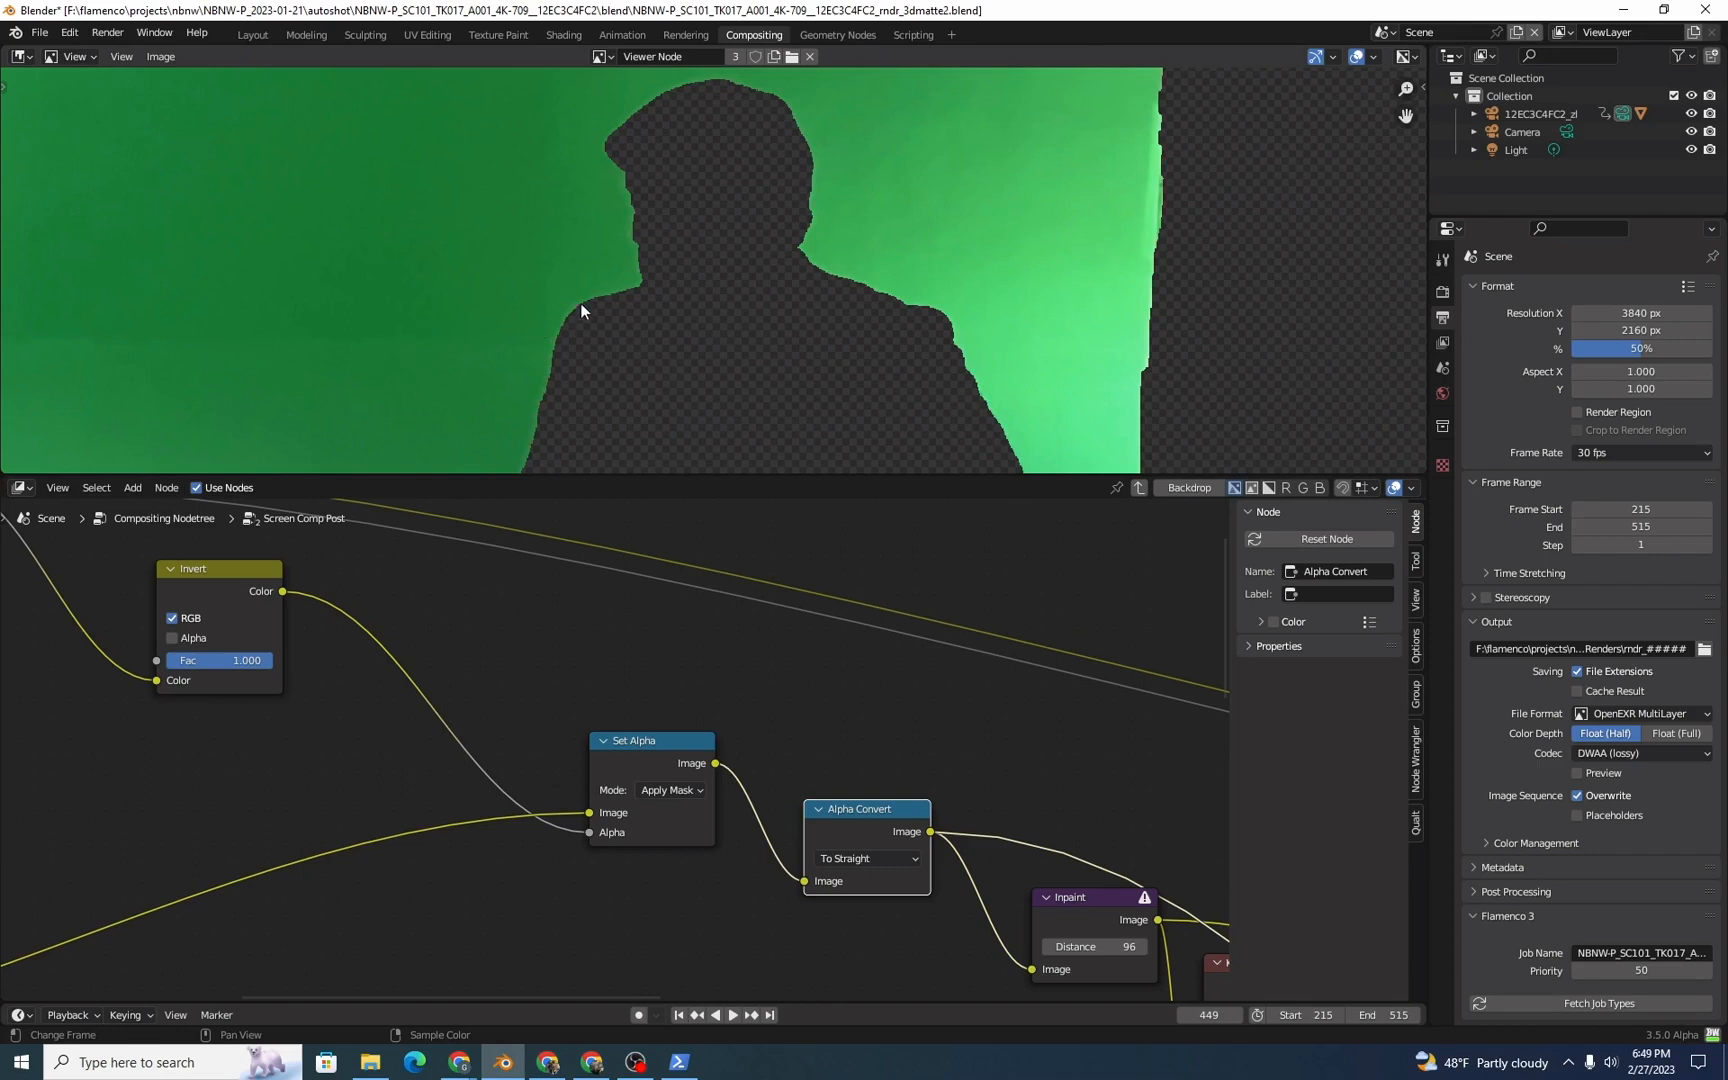
pyautogui.moveTo(1078, 858); pyautogui.dragTo(630, 679, button='middle')
pyautogui.keyDown('ctrl'); pyautogui.keyDown('shift'); pyautogui.click(628, 711); pyautogui.keyUp('shift'); pyautogui.keyUp('ctrl')
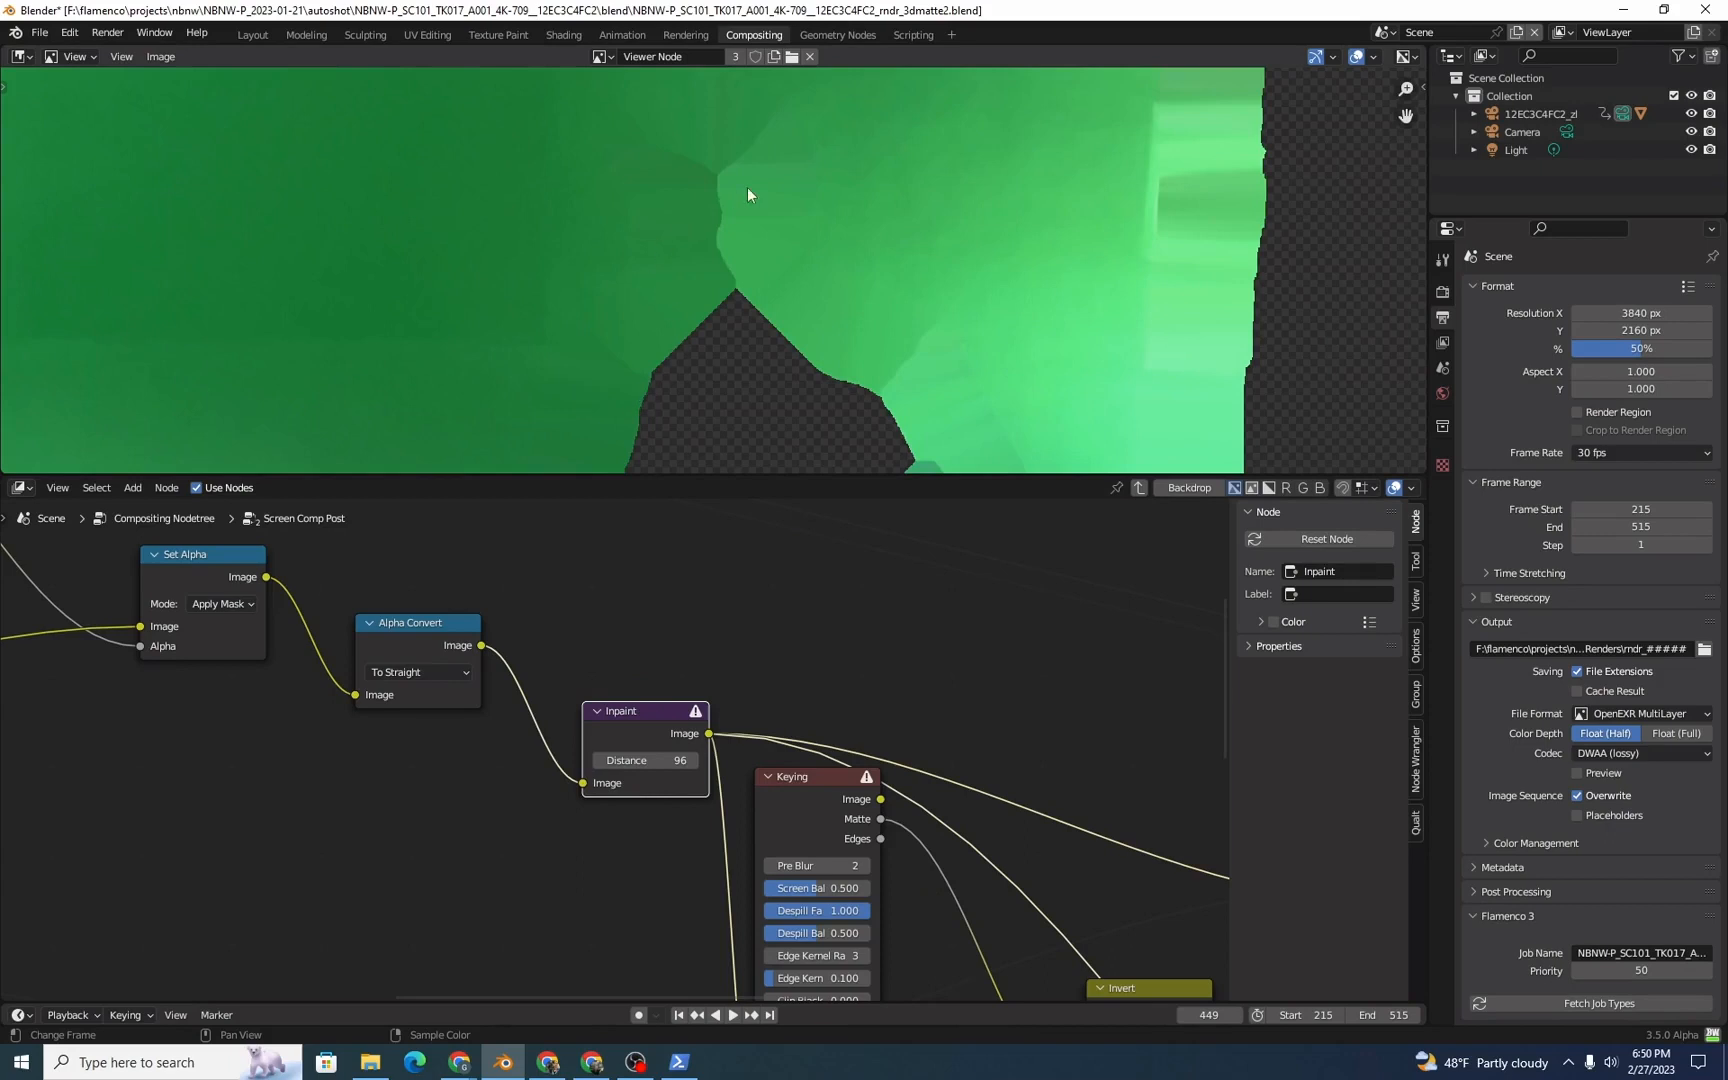
# Step: Try Inpaint distances of 10 and 34, and finish with the distance set to 94
pyautogui.click(686, 764)
pyautogui.write('10')
pyautogui.press('Return')
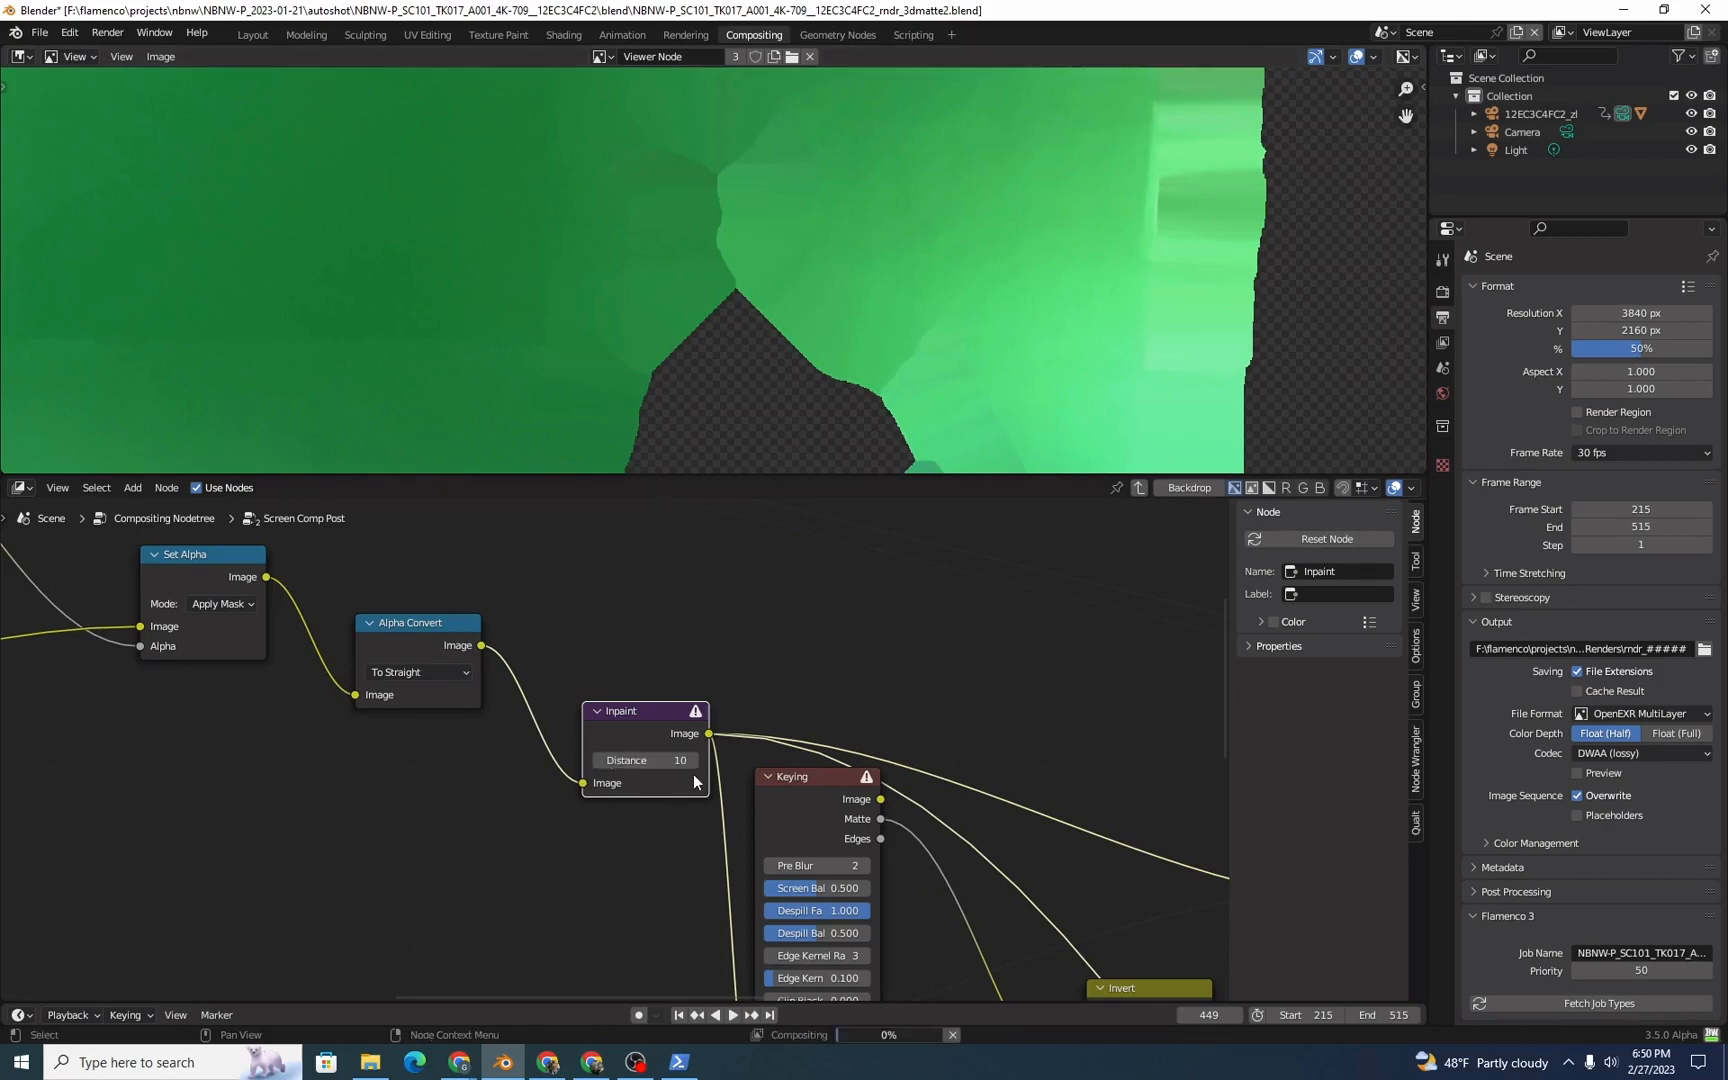
pyautogui.moveTo(685, 763); pyautogui.dragTo(714, 762)
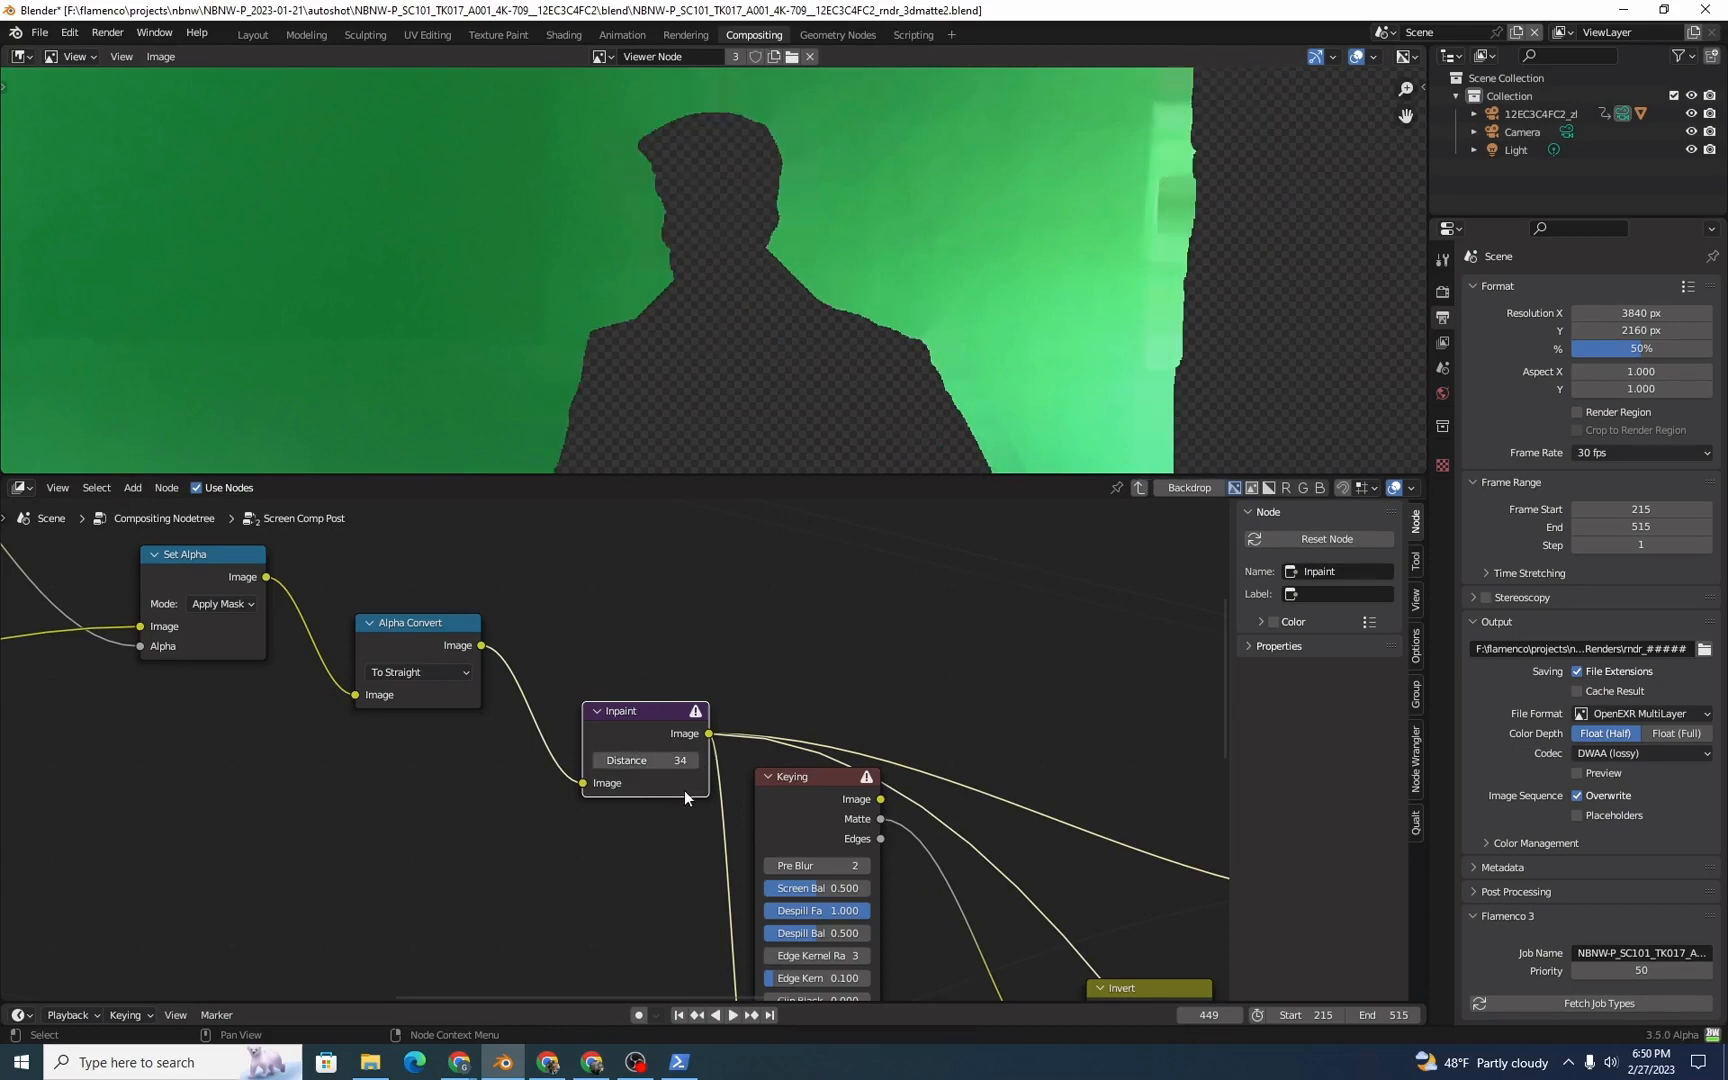
pyautogui.moveTo(700, 760); pyautogui.dragTo(741, 771)
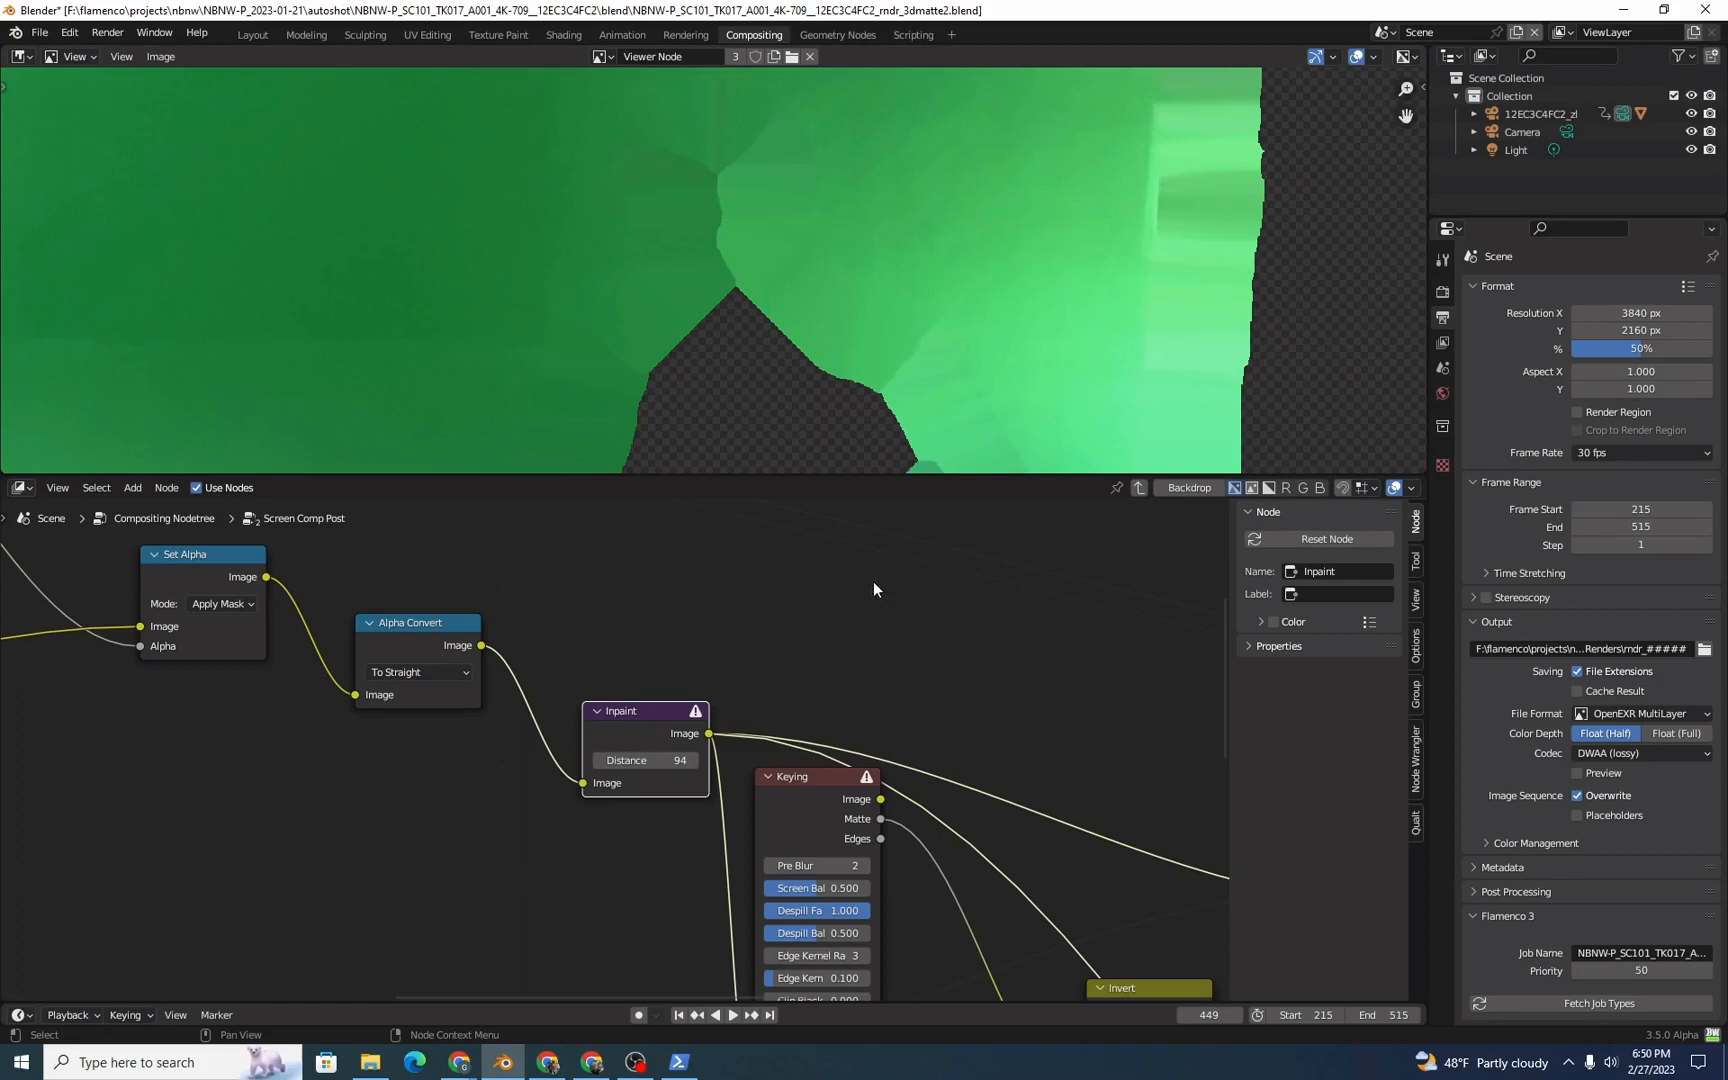
# Step: Examine the settings and input connections of the two Keying nodes that follow the Inpaint node
pyautogui.scroll(-3, 905, 694)
pyautogui.scroll(-4, 840, 702)
pyautogui.moveTo(878, 764); pyautogui.dragTo(895, 688, button='middle')
pyautogui.scroll(-1, 888, 668)
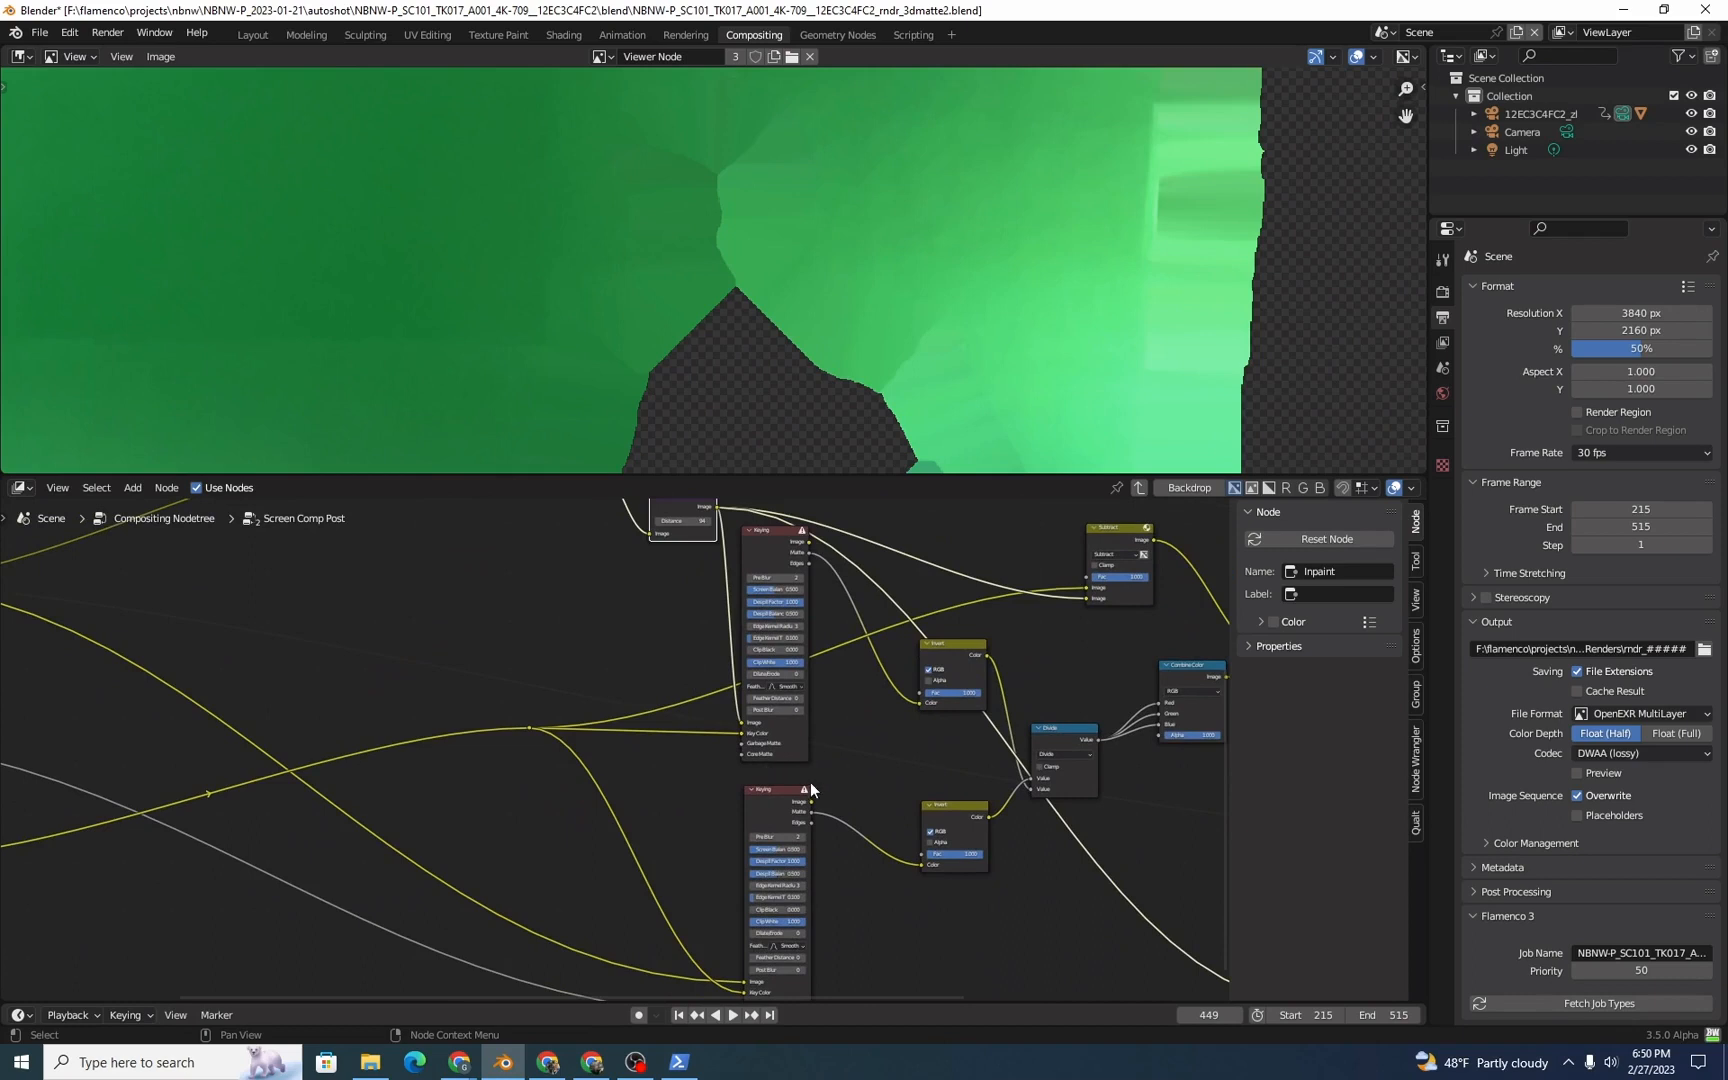
pyautogui.scroll(4, 811, 783)
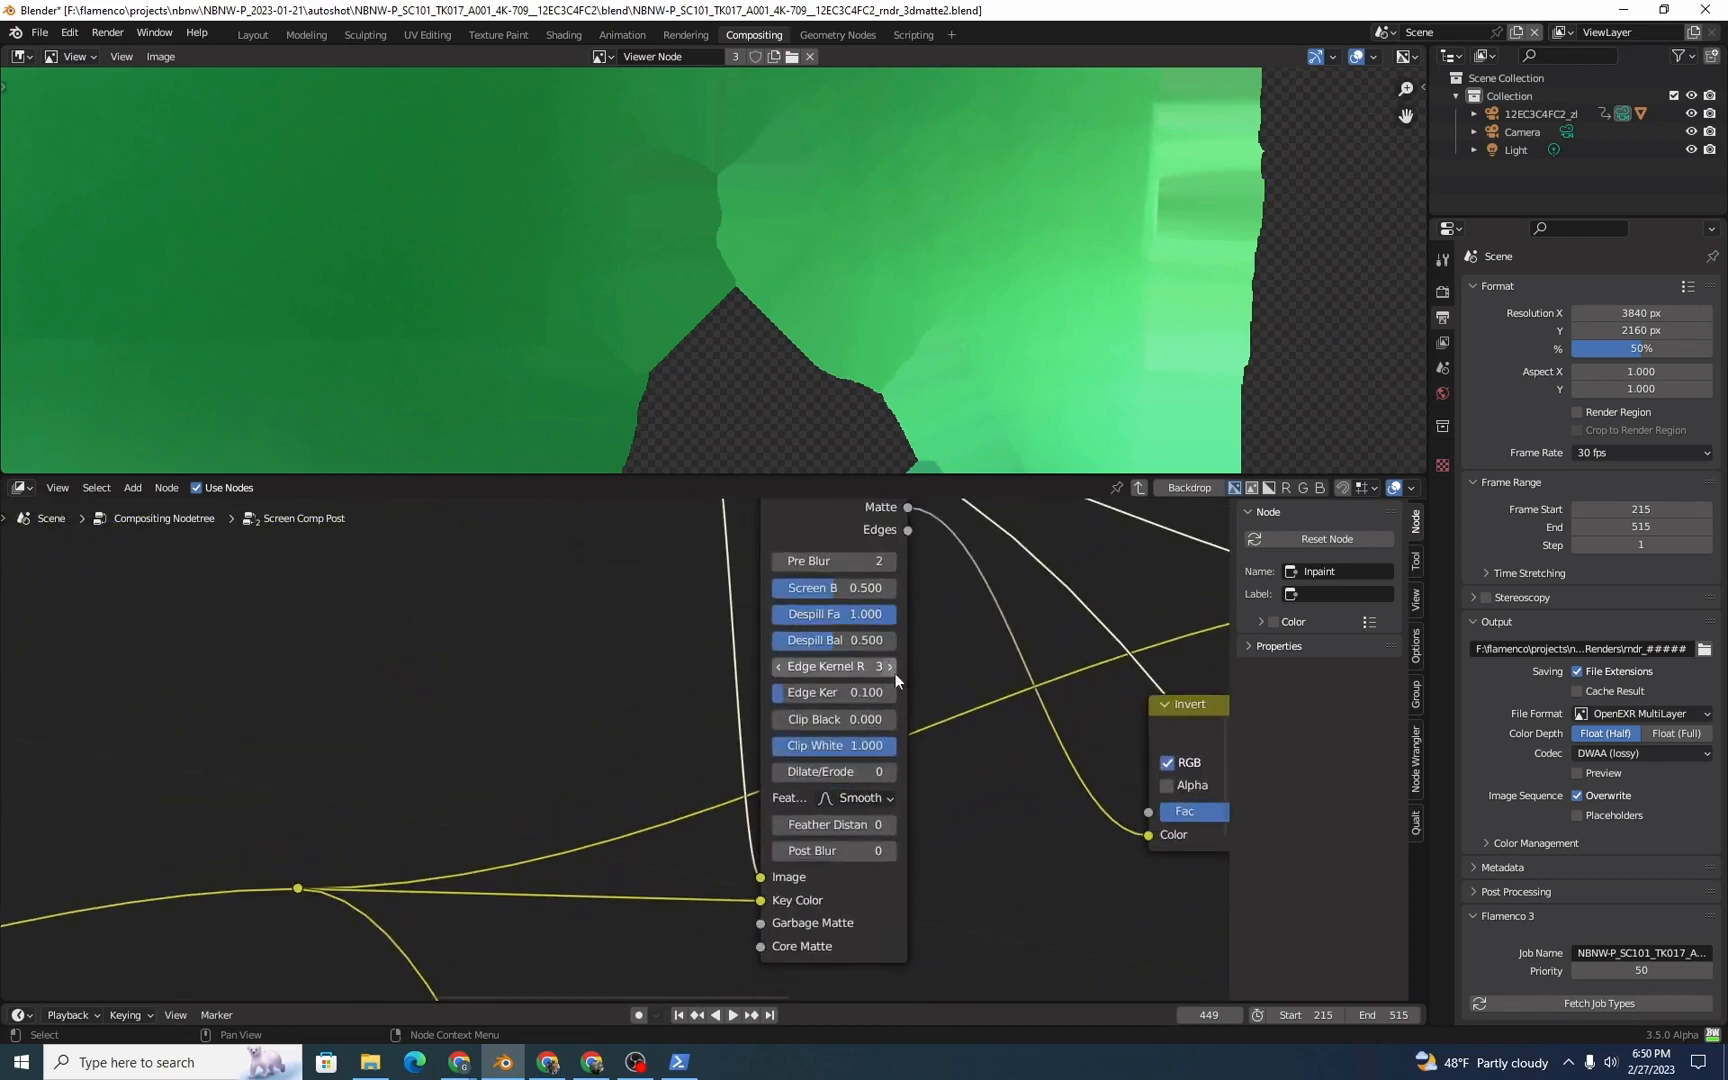
pyautogui.moveTo(971, 750); pyautogui.dragTo(894, 682, button='middle')
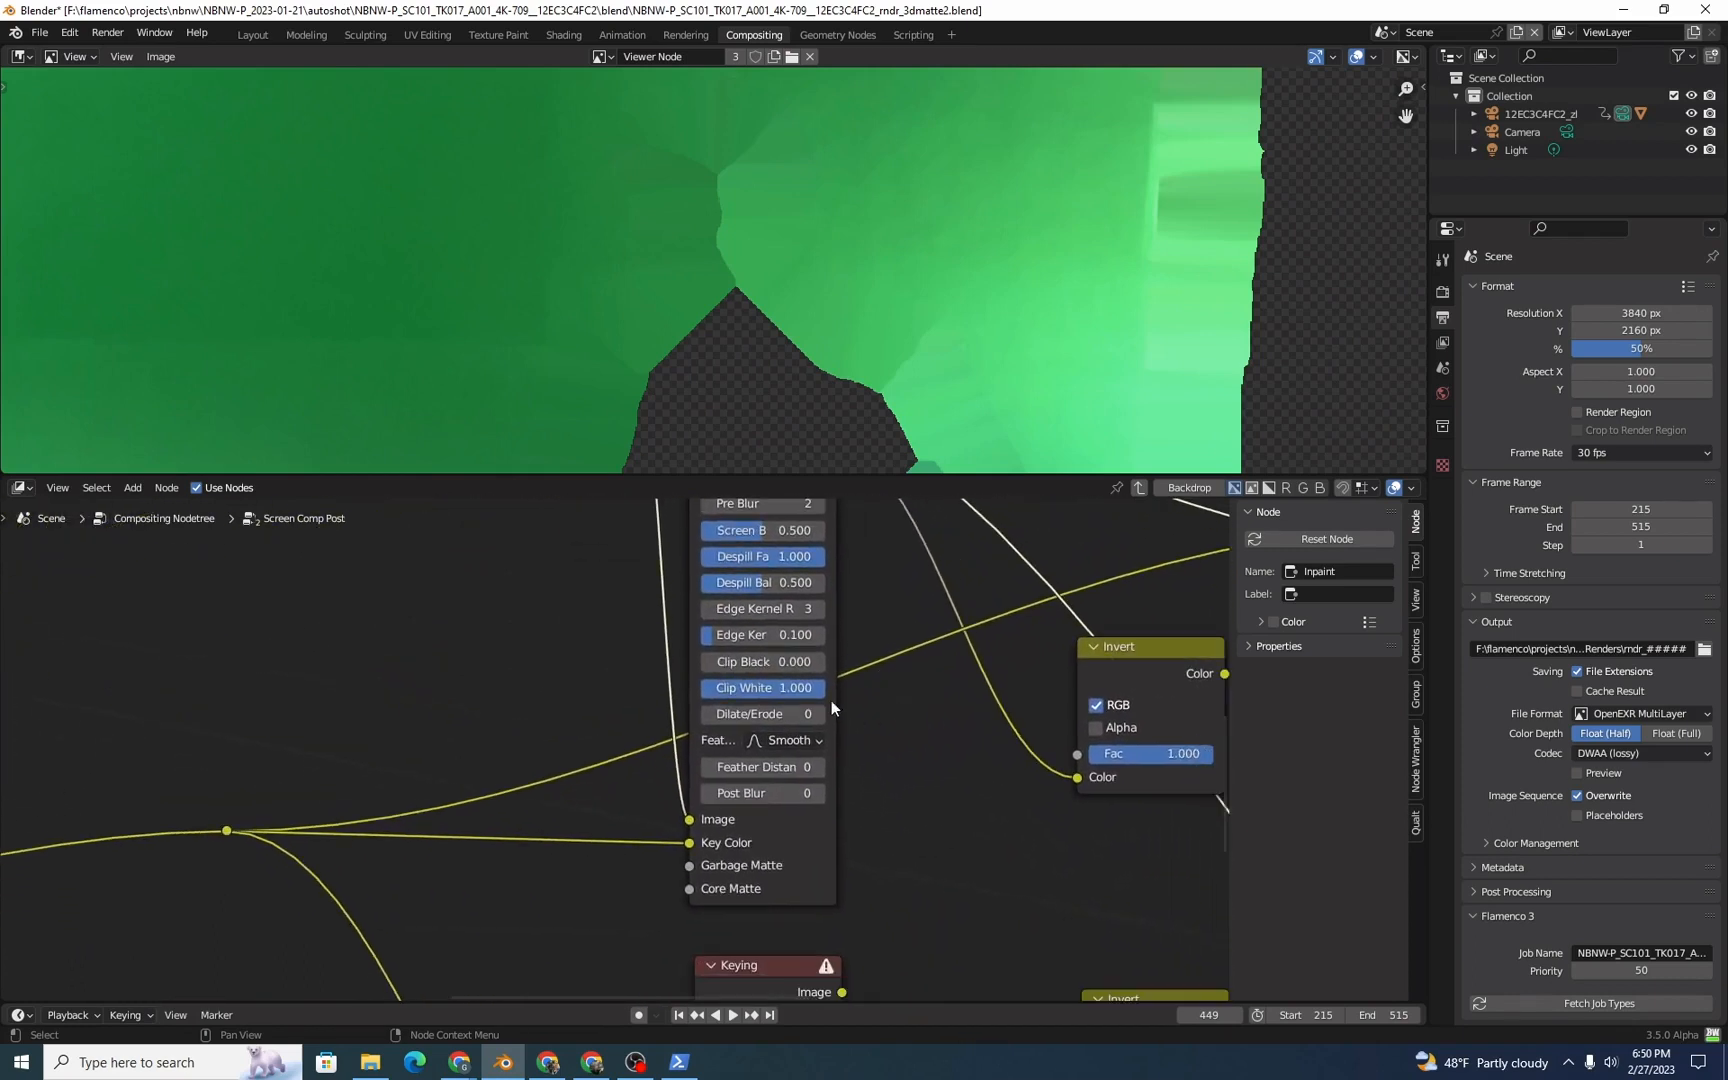
pyautogui.moveTo(874, 890); pyautogui.dragTo(816, 550, button='middle')
pyautogui.moveTo(805, 918); pyautogui.dragTo(840, 930, button='middle')
pyautogui.moveTo(859, 562); pyautogui.dragTo(905, 914, button='middle')
pyautogui.scroll(-7, 905, 914)
pyautogui.moveTo(967, 956)
pyautogui.mouseDown(button='middle')
pyautogui.moveTo(828, 778)
pyautogui.moveTo(955, 925)
pyautogui.mouseUp(button='middle')
pyautogui.scroll(8, 903, 871)
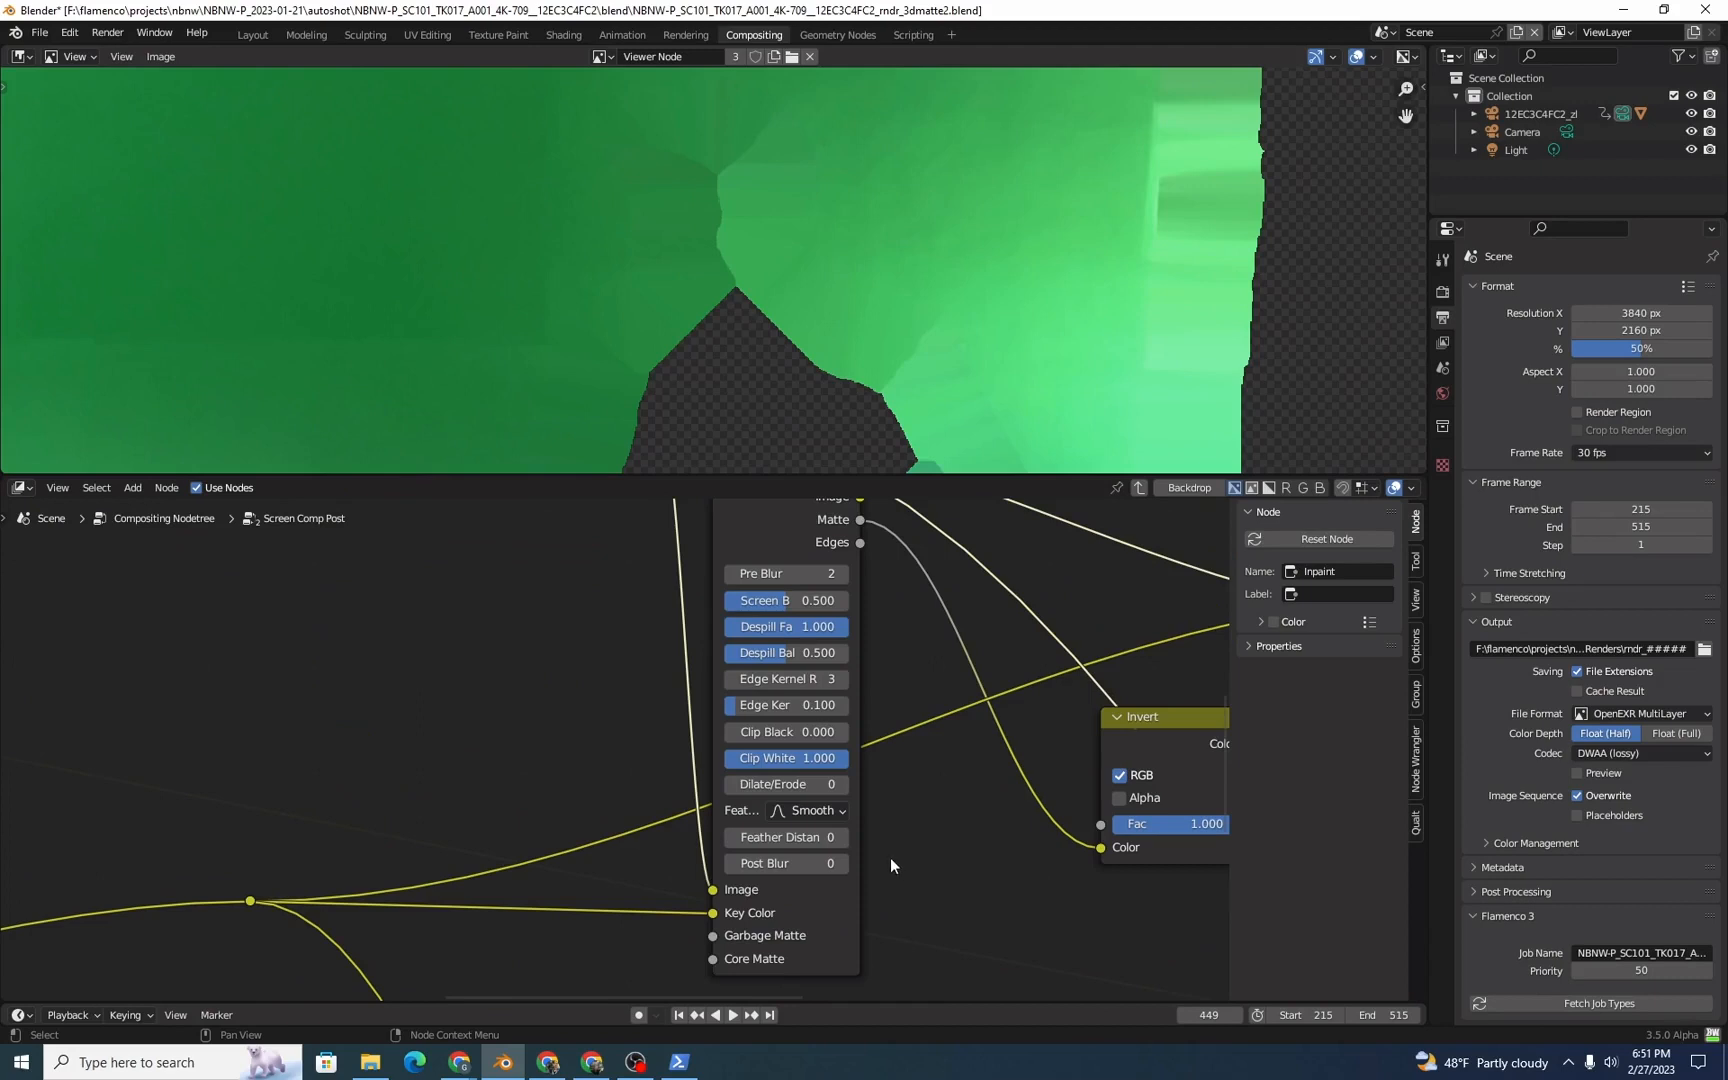
# Step: Trace the upper Keying node's inputs and the reroute links back to the Group Input's Camera EXR and Key Color sockets
pyautogui.scroll(-3, 600, 830)
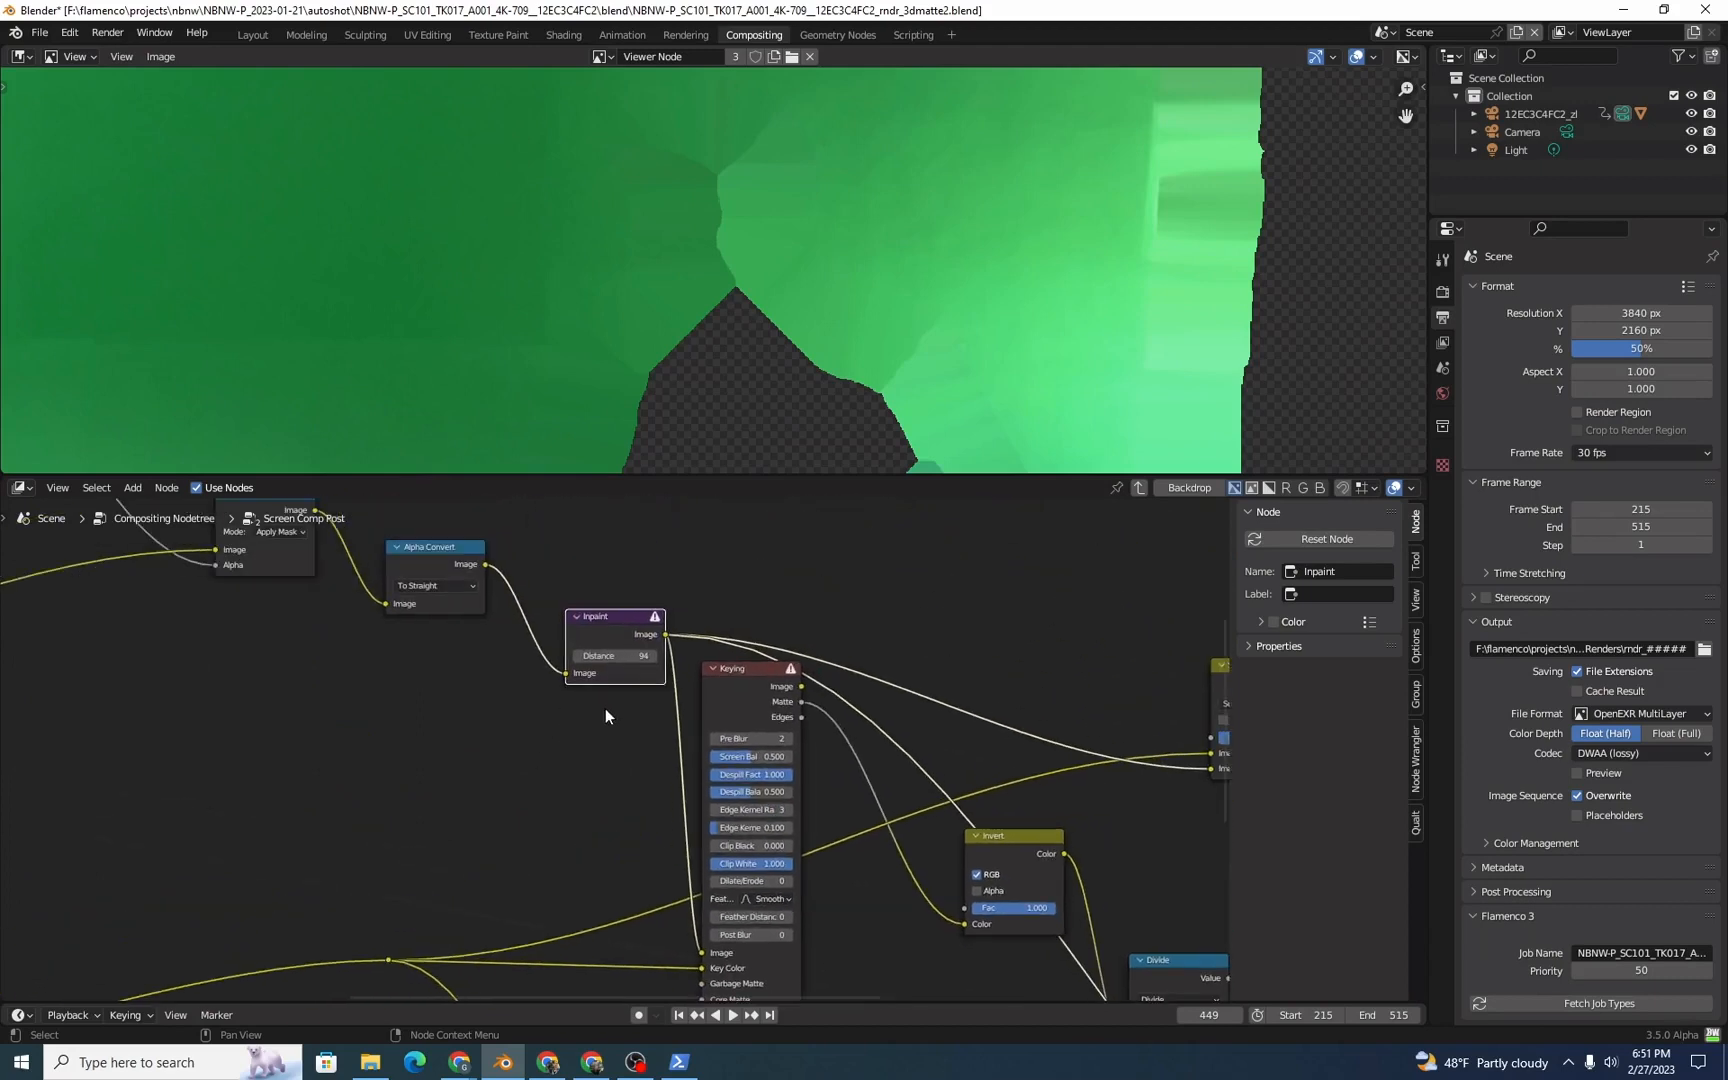
pyautogui.moveTo(877, 968); pyautogui.dragTo(858, 818, button='middle')
pyautogui.scroll(1, 690, 840)
pyautogui.scroll(-4, 776, 817)
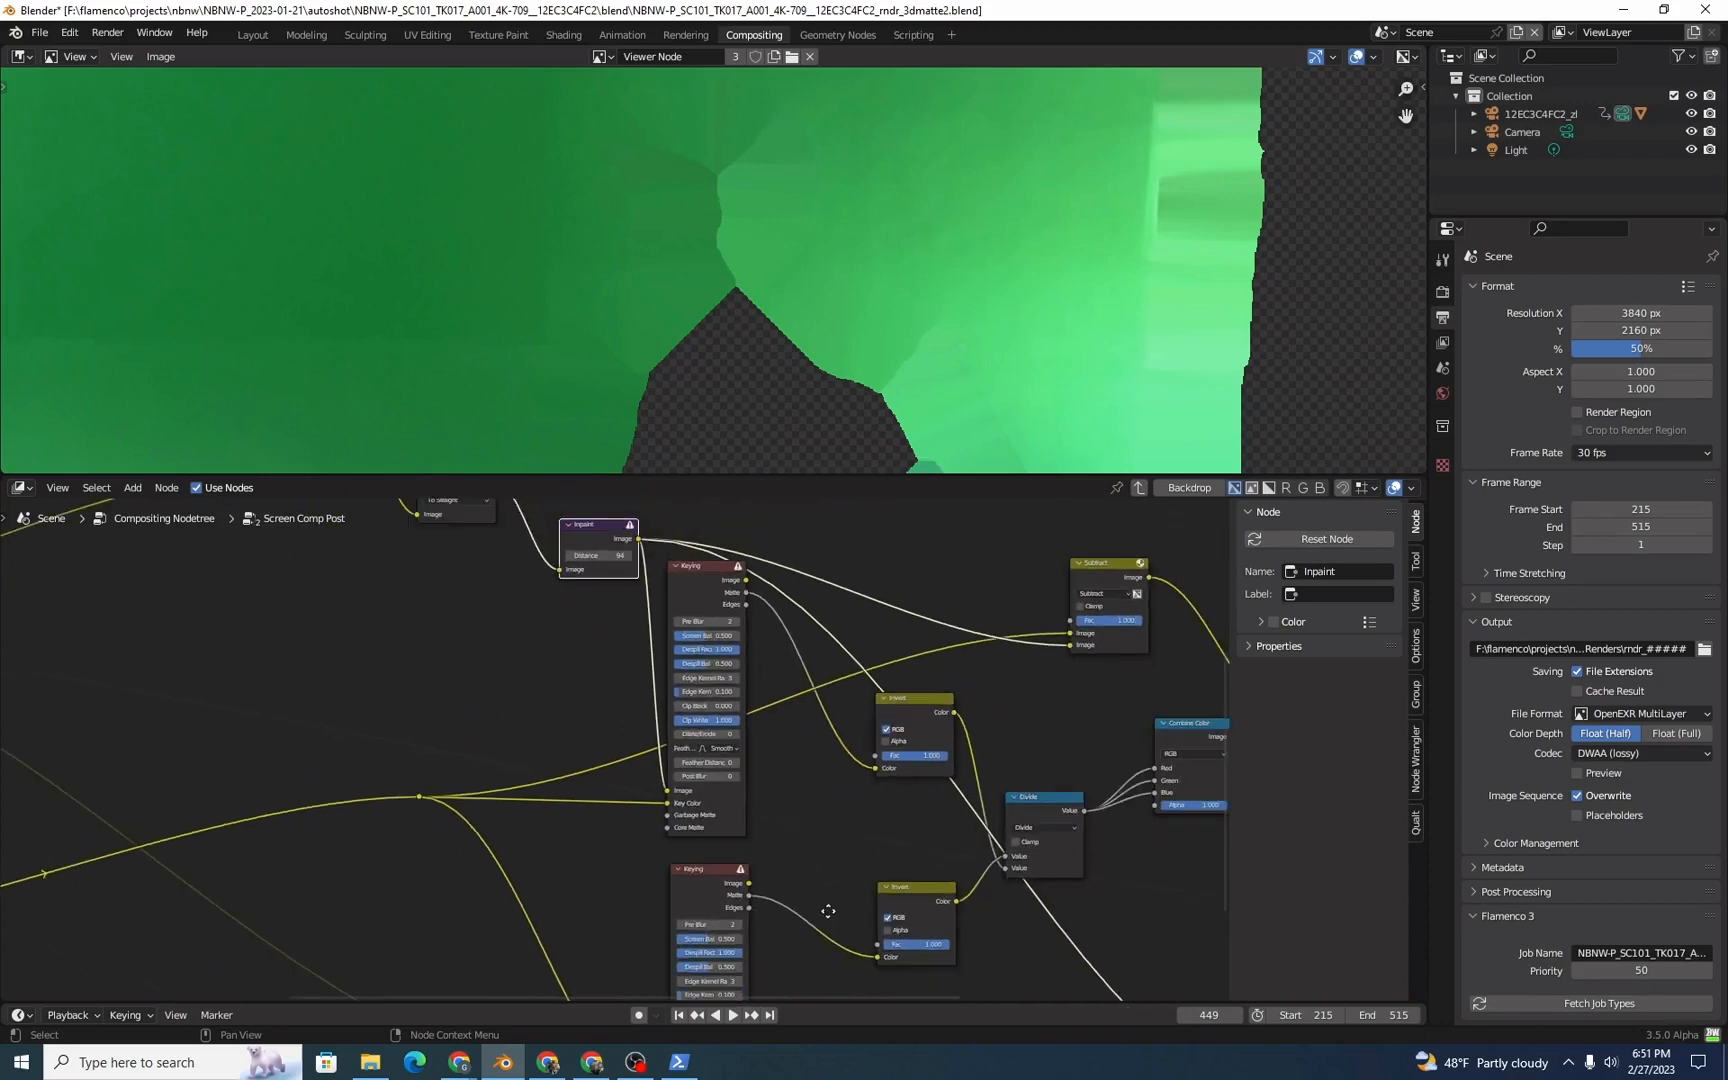
pyautogui.moveTo(830, 926); pyautogui.dragTo(862, 684, button='middle')
pyautogui.scroll(-4, 400, 812)
pyautogui.moveTo(392, 811); pyautogui.dragTo(753, 834, button='middle')
pyautogui.scroll(3, 325, 757)
pyautogui.scroll(1, 186, 686)
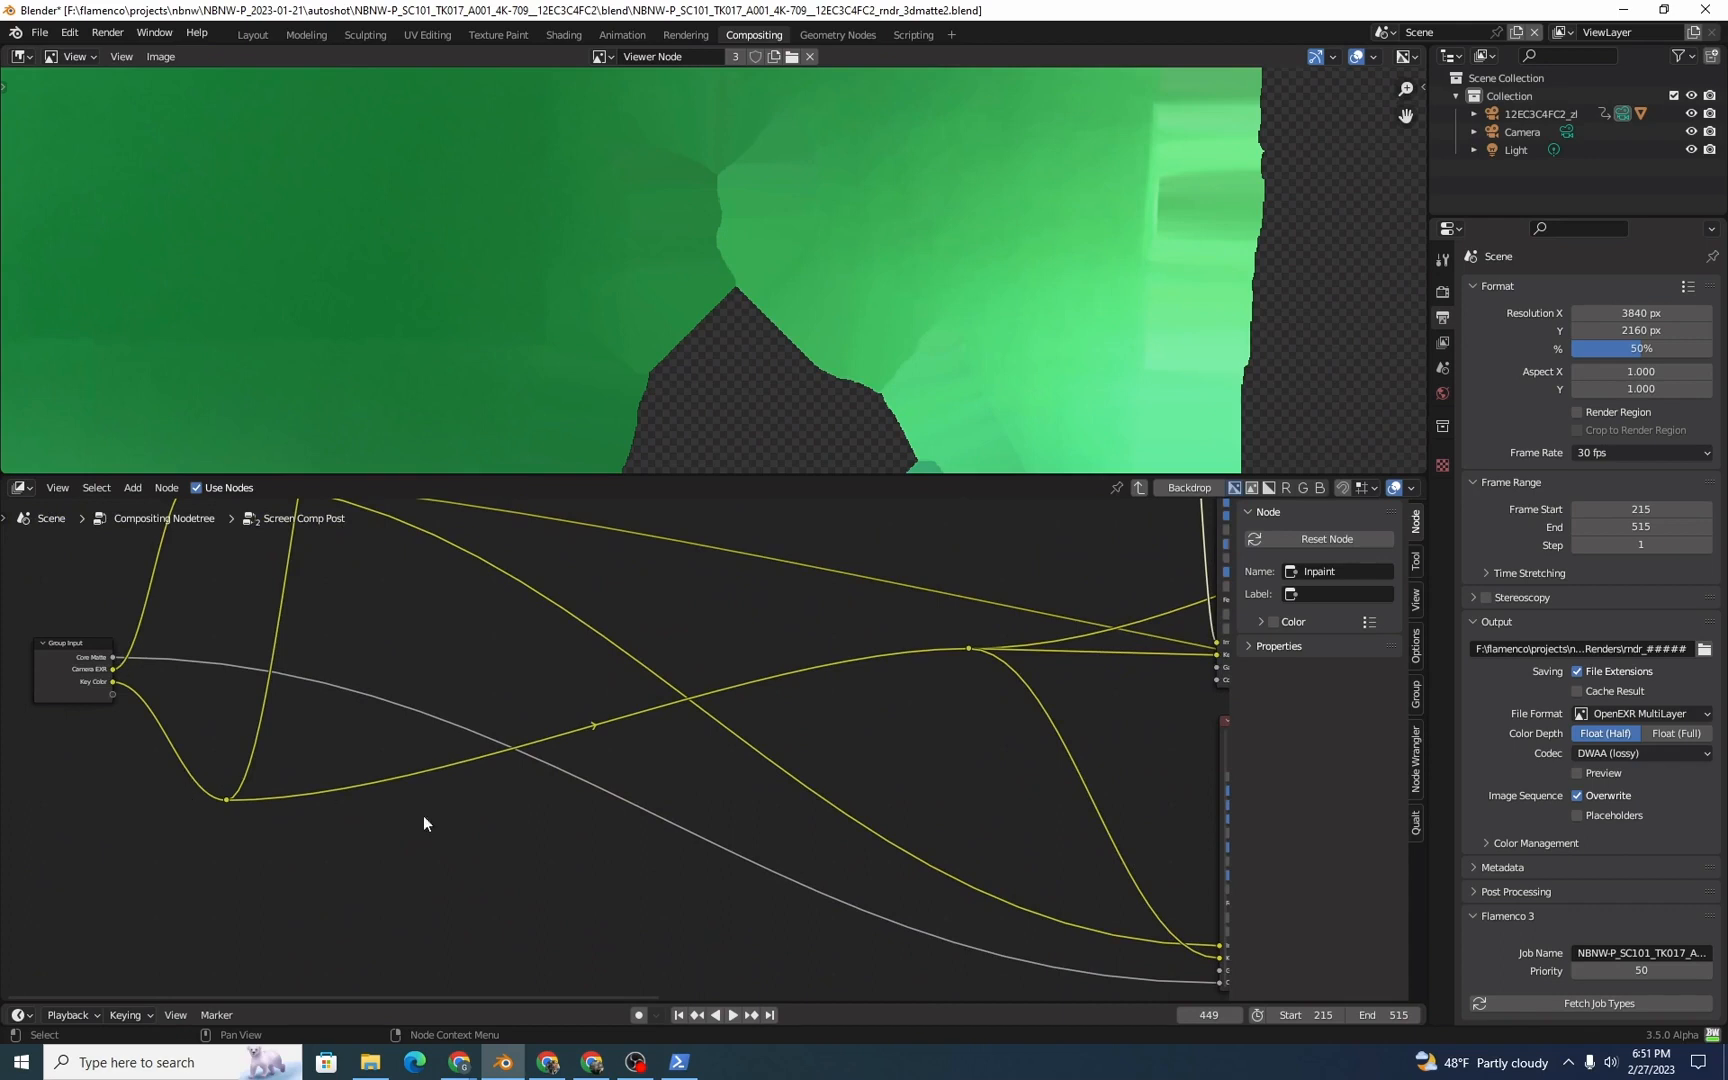
pyautogui.moveTo(687, 848); pyautogui.dragTo(575, 896, button='middle')
pyautogui.scroll(-1, 573, 892)
pyautogui.moveTo(877, 764); pyautogui.dragTo(806, 731, button='middle')
pyautogui.moveTo(464, 637); pyautogui.dragTo(556, 663, button='middle')
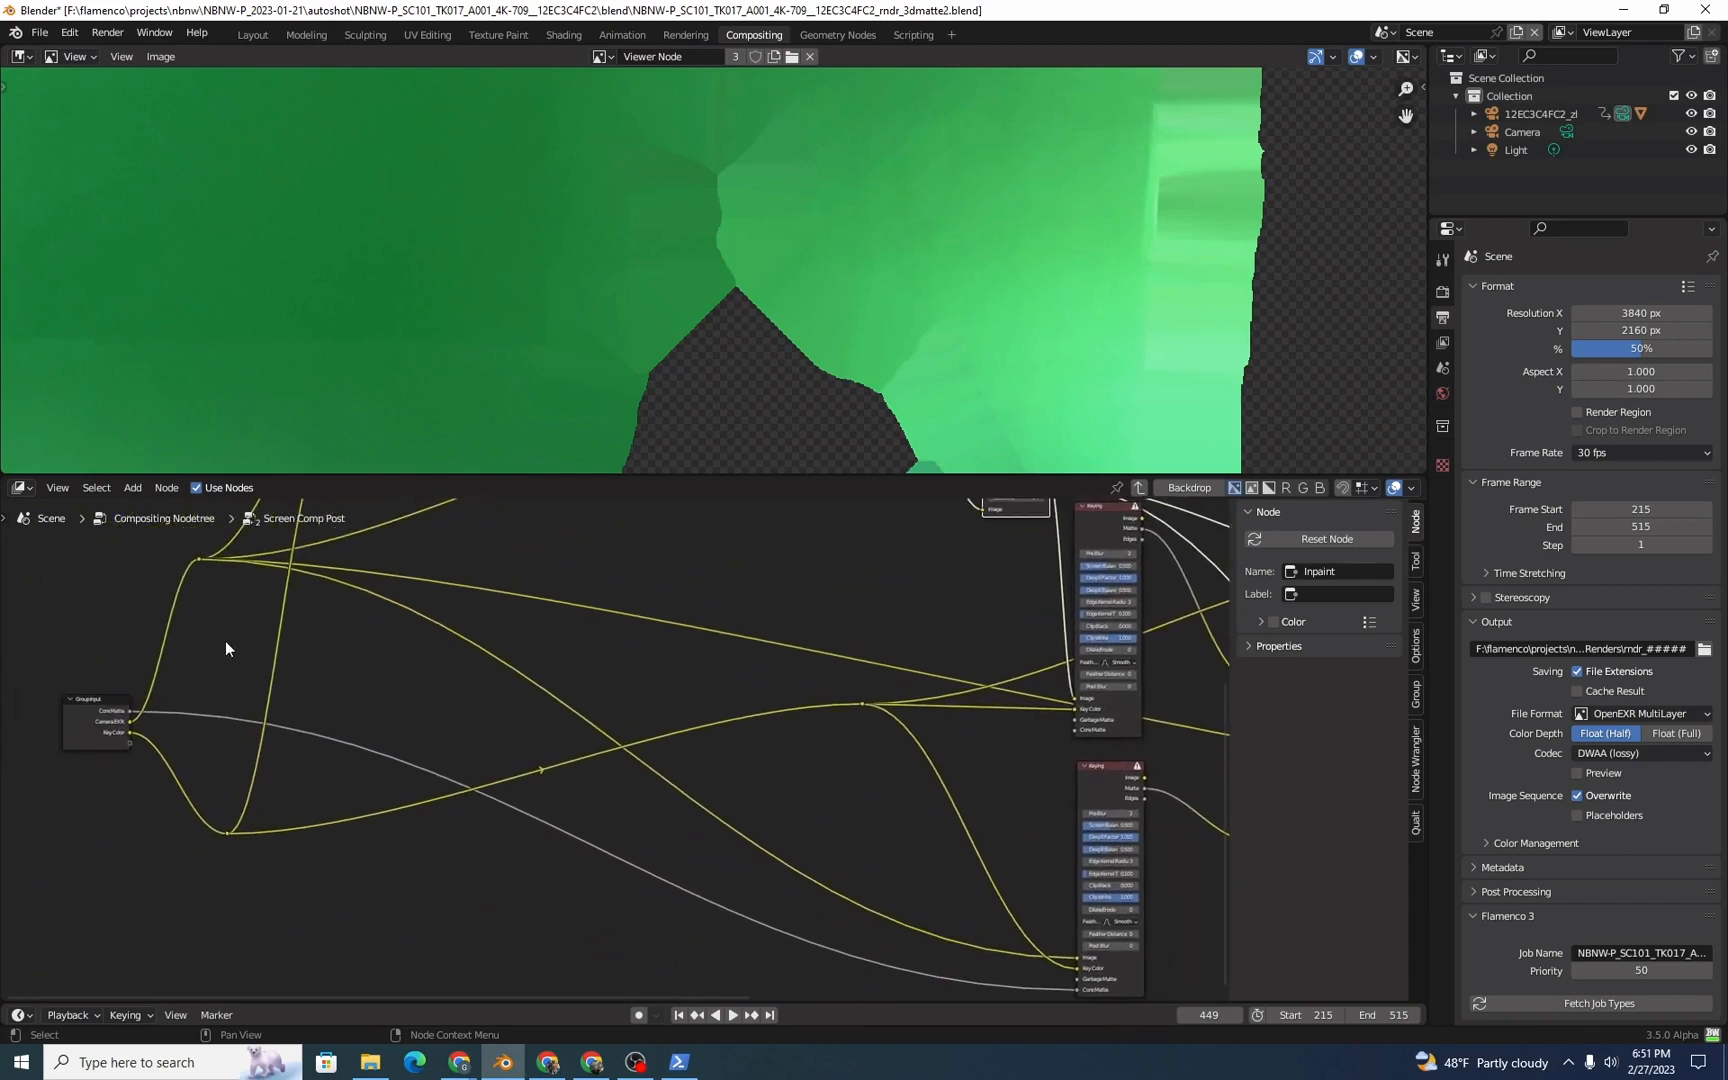
# Step: Examine the lower Keying node's Image, Key Color and Core Matte inputs and return to the upper Keying node
pyautogui.moveTo(1115, 977); pyautogui.dragTo(835, 860, button='middle')
pyautogui.scroll(7, 810, 864)
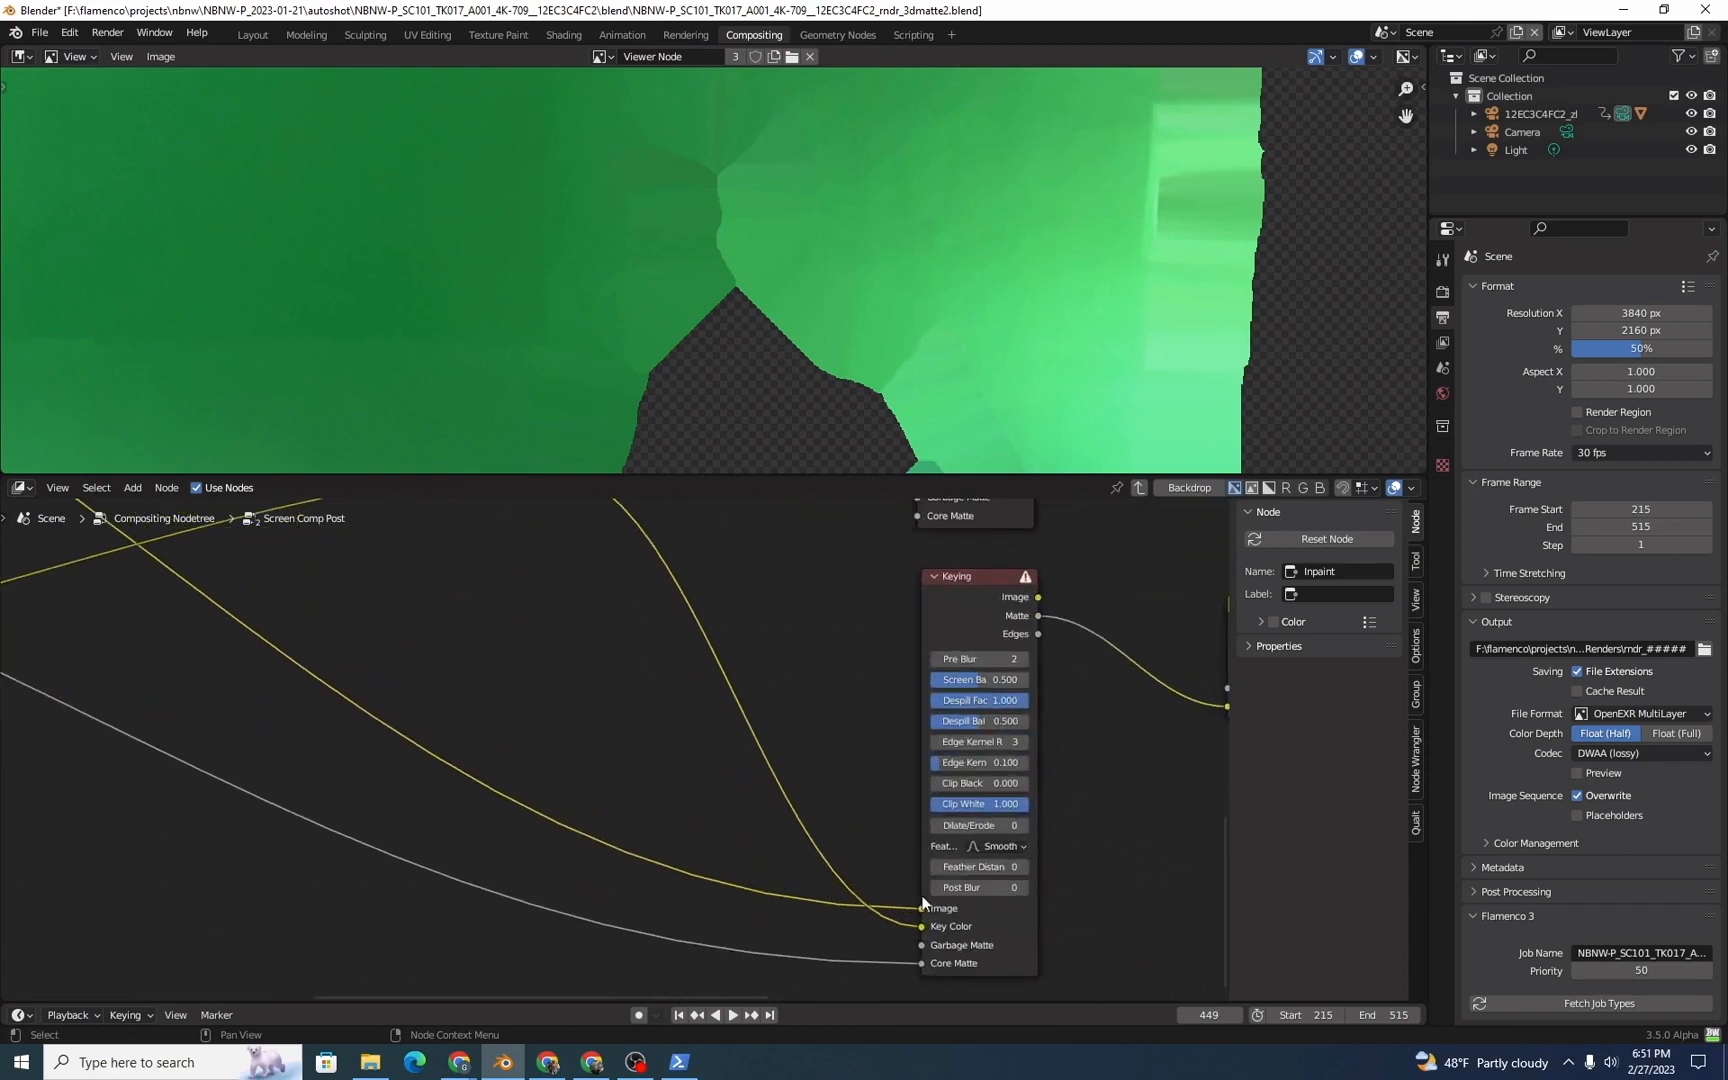
pyautogui.scroll(-5, 730, 803)
pyautogui.moveTo(698, 787); pyautogui.dragTo(778, 845, button='middle')
pyautogui.moveTo(213, 840); pyautogui.dragTo(397, 802, button='middle')
pyautogui.moveTo(937, 692); pyautogui.dragTo(656, 664, button='middle')
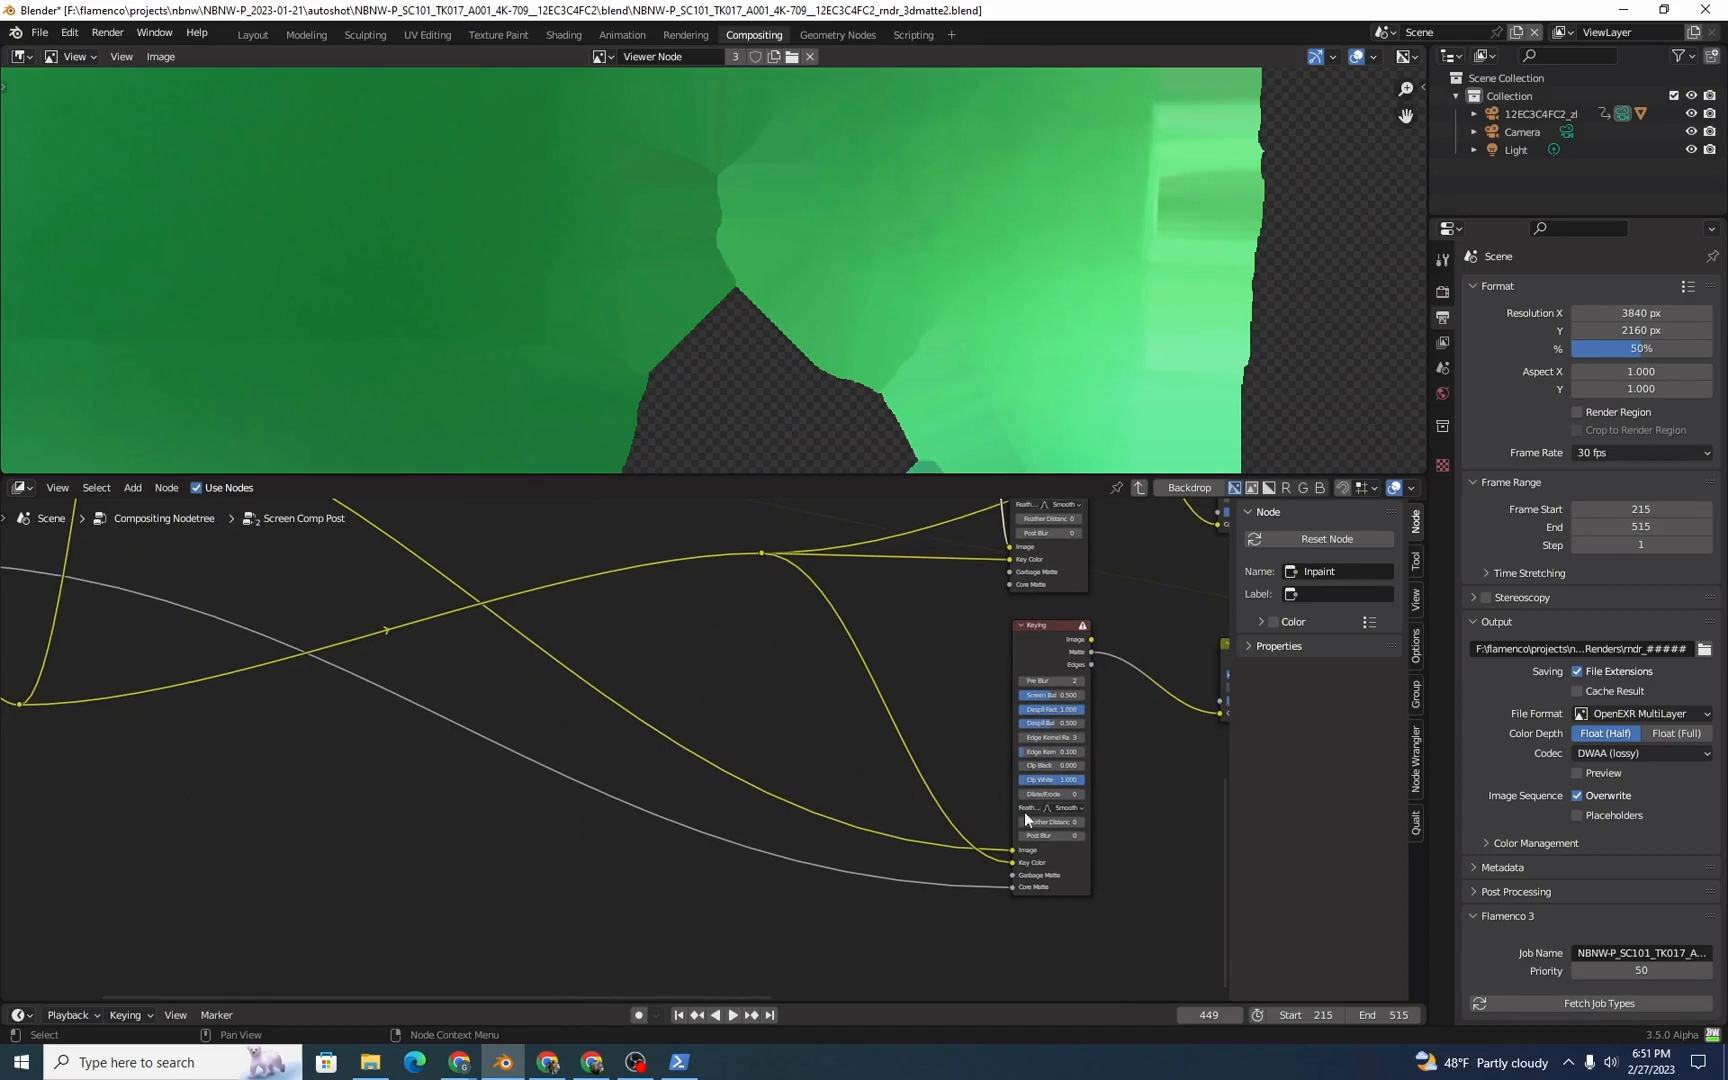
pyautogui.moveTo(1008, 824); pyautogui.dragTo(853, 776, button='middle')
pyautogui.moveTo(832, 857); pyautogui.dragTo(310, 764, button='middle')
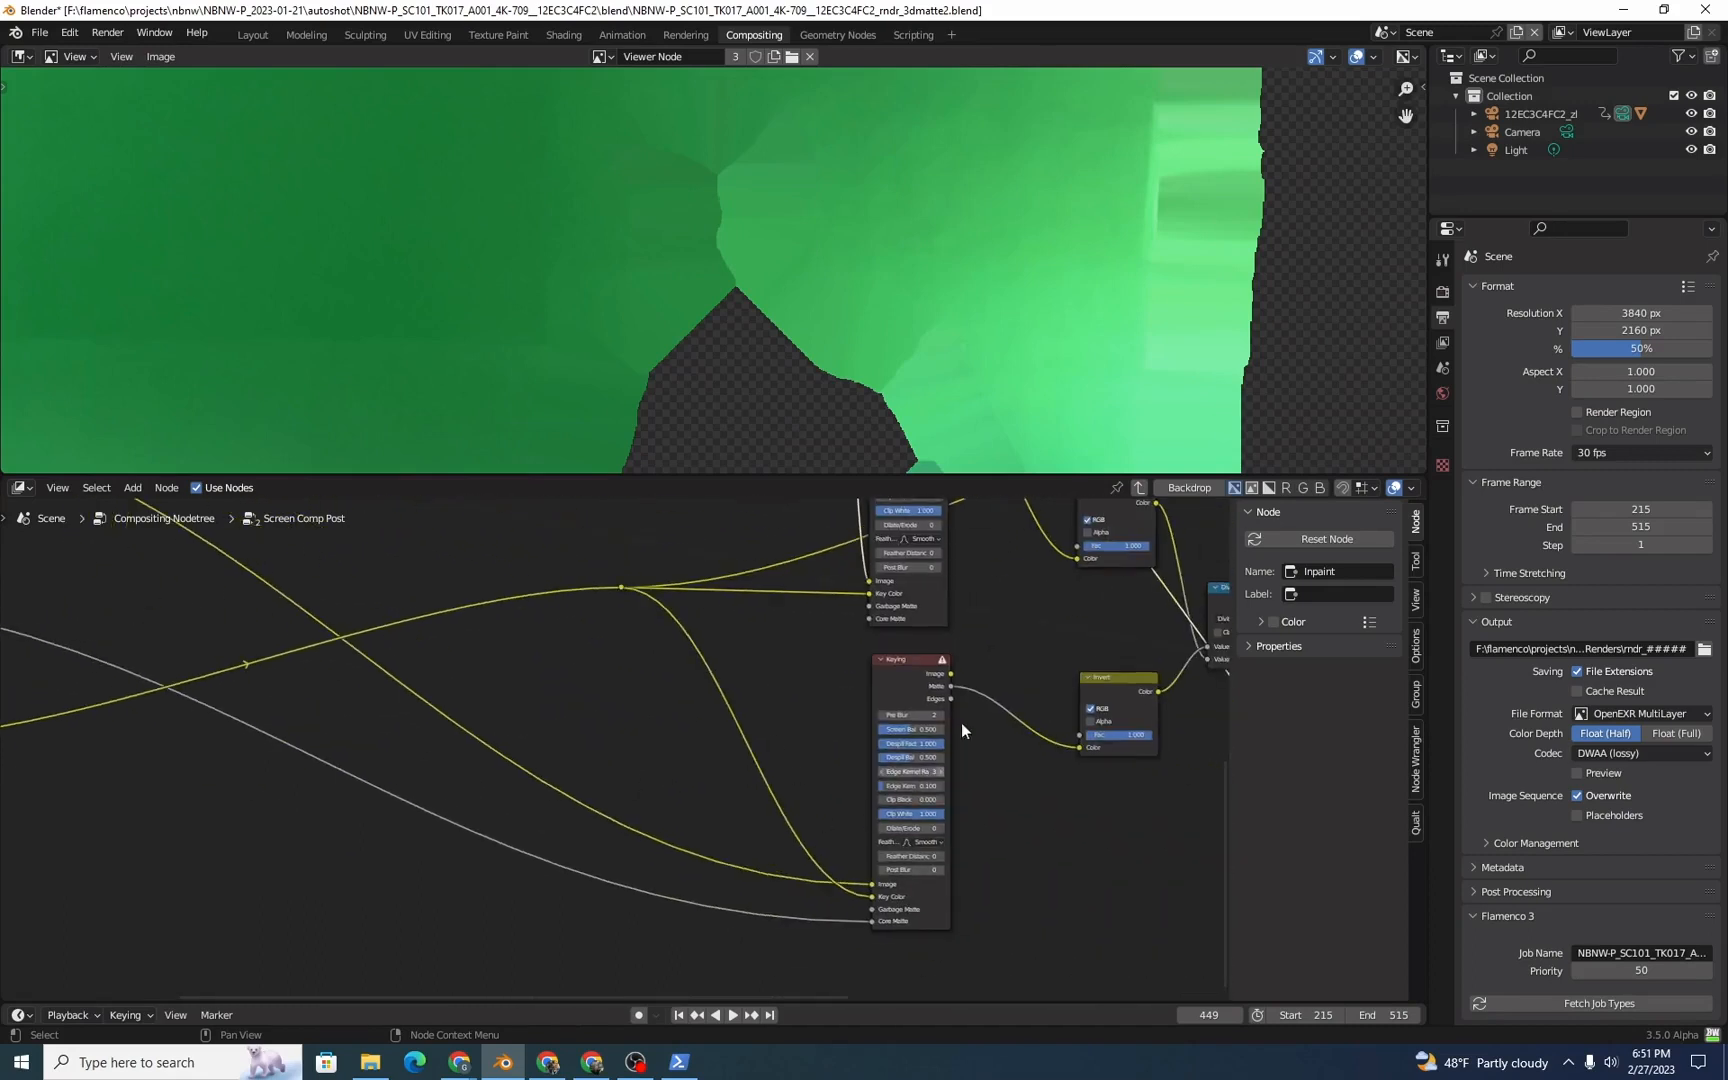
pyautogui.moveTo(960, 775); pyautogui.dragTo(933, 791, button='middle')
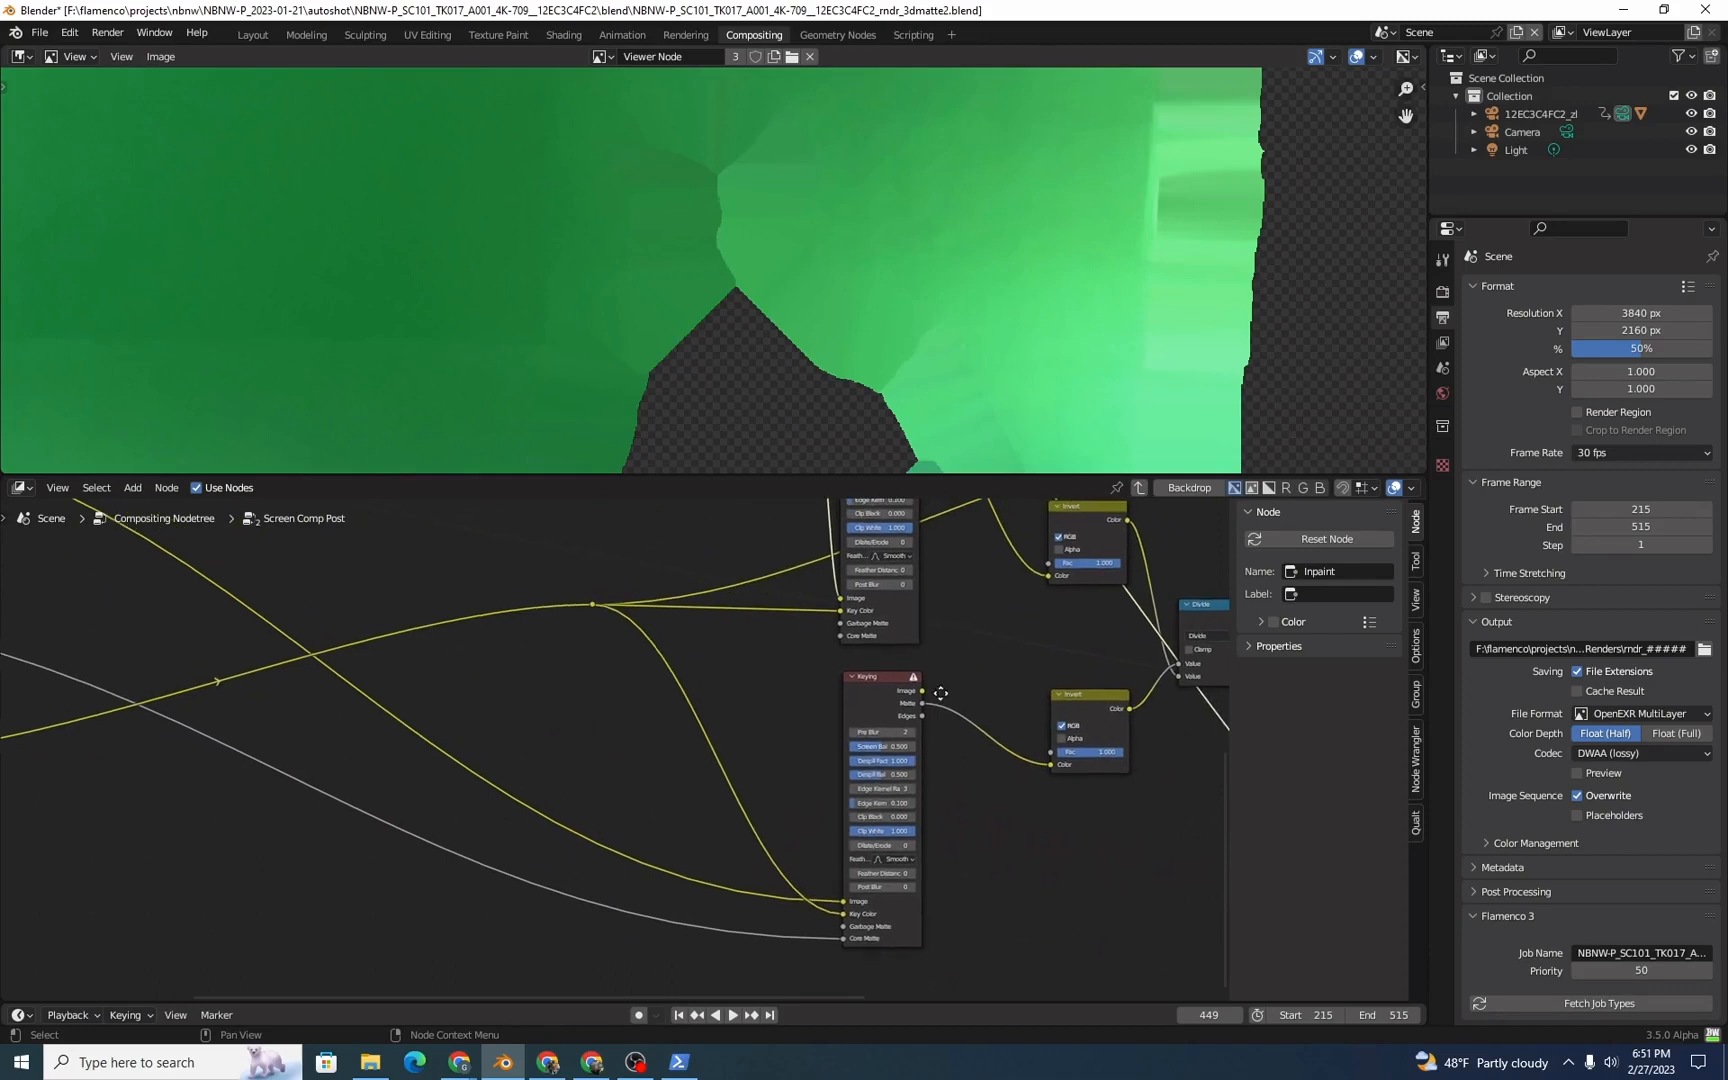
pyautogui.moveTo(930, 650); pyautogui.dragTo(859, 771, button='middle')
pyautogui.moveTo(877, 680); pyautogui.dragTo(869, 790, button='middle')
# Step: Preview the keyed images from the upper and lower Keying nodes, finishing on the upper one
pyautogui.keyDown('ctrl'); pyautogui.keyDown('shift'); pyautogui.click(788, 604); pyautogui.keyUp('shift'); pyautogui.keyUp('ctrl')
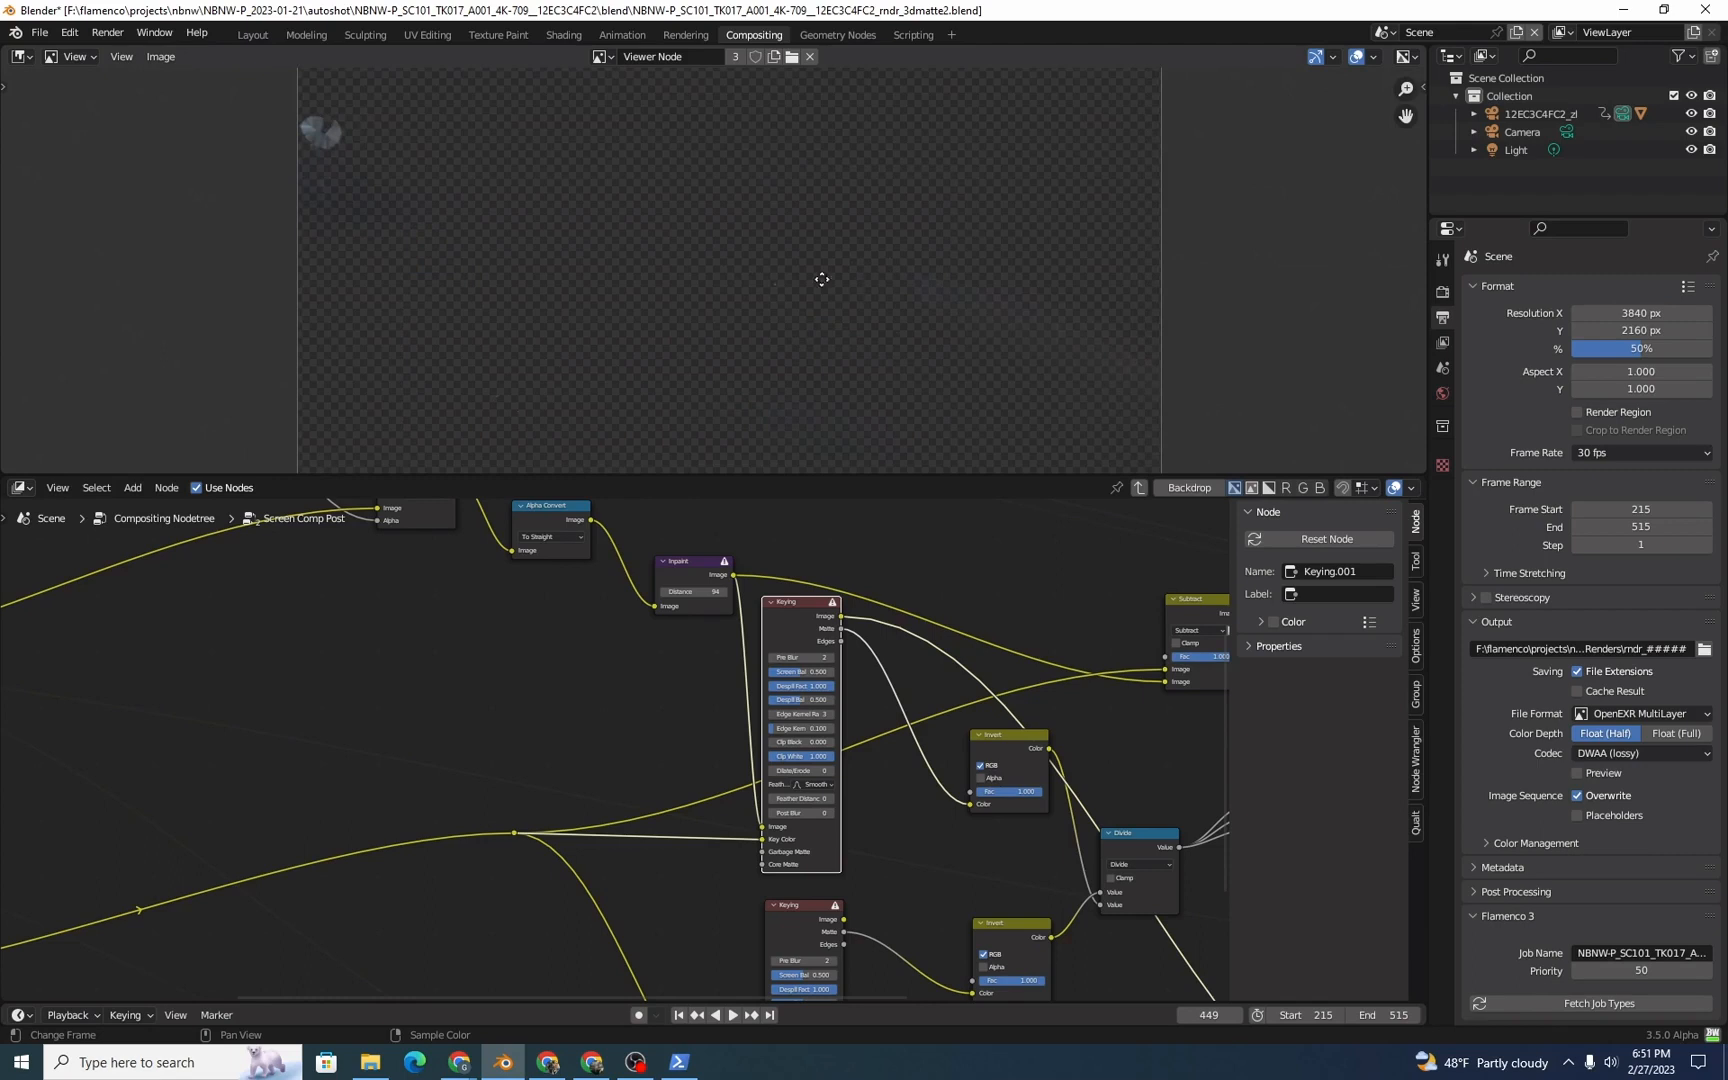
pyautogui.moveTo(774, 280); pyautogui.dragTo(846, 292, button='middle')
pyautogui.scroll(-3, 925, 950)
pyautogui.moveTo(927, 965); pyautogui.dragTo(886, 753, button='middle')
pyautogui.keyDown('ctrl'); pyautogui.keyDown('shift'); pyautogui.click(780, 710); pyautogui.keyUp('shift'); pyautogui.keyUp('ctrl')
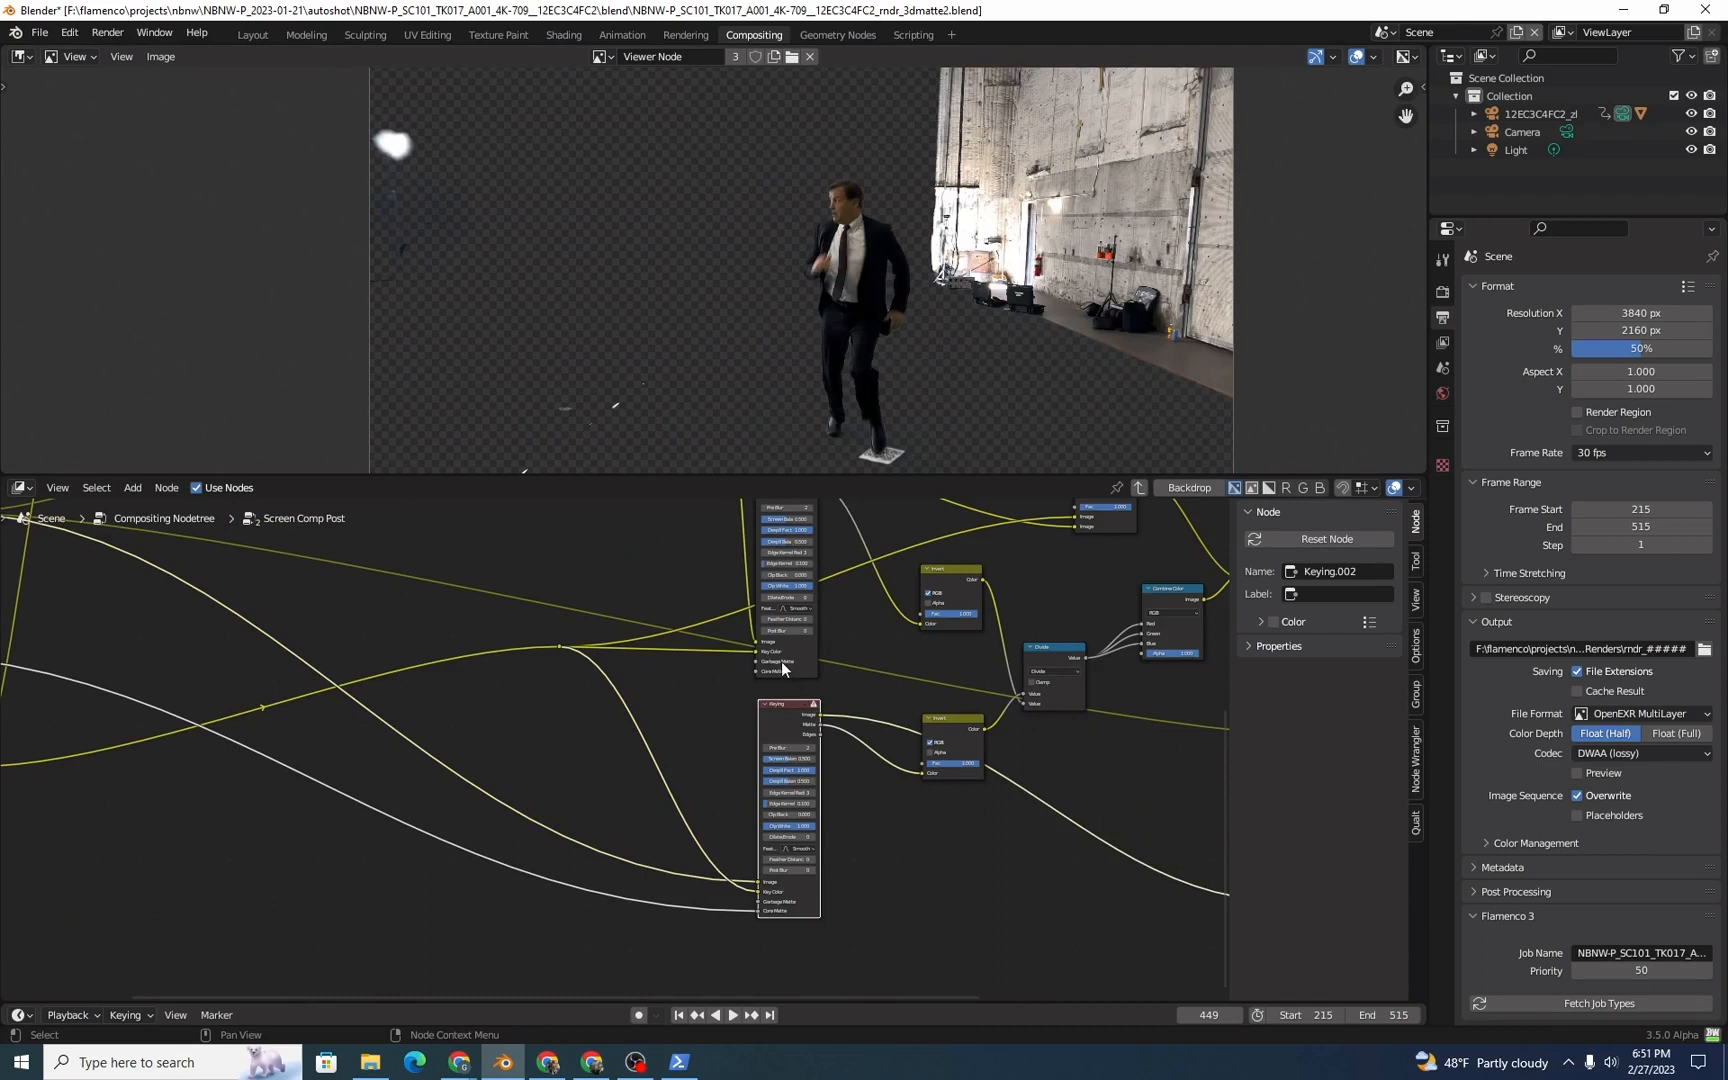
pyautogui.moveTo(822, 609); pyautogui.dragTo(840, 735, button='middle')
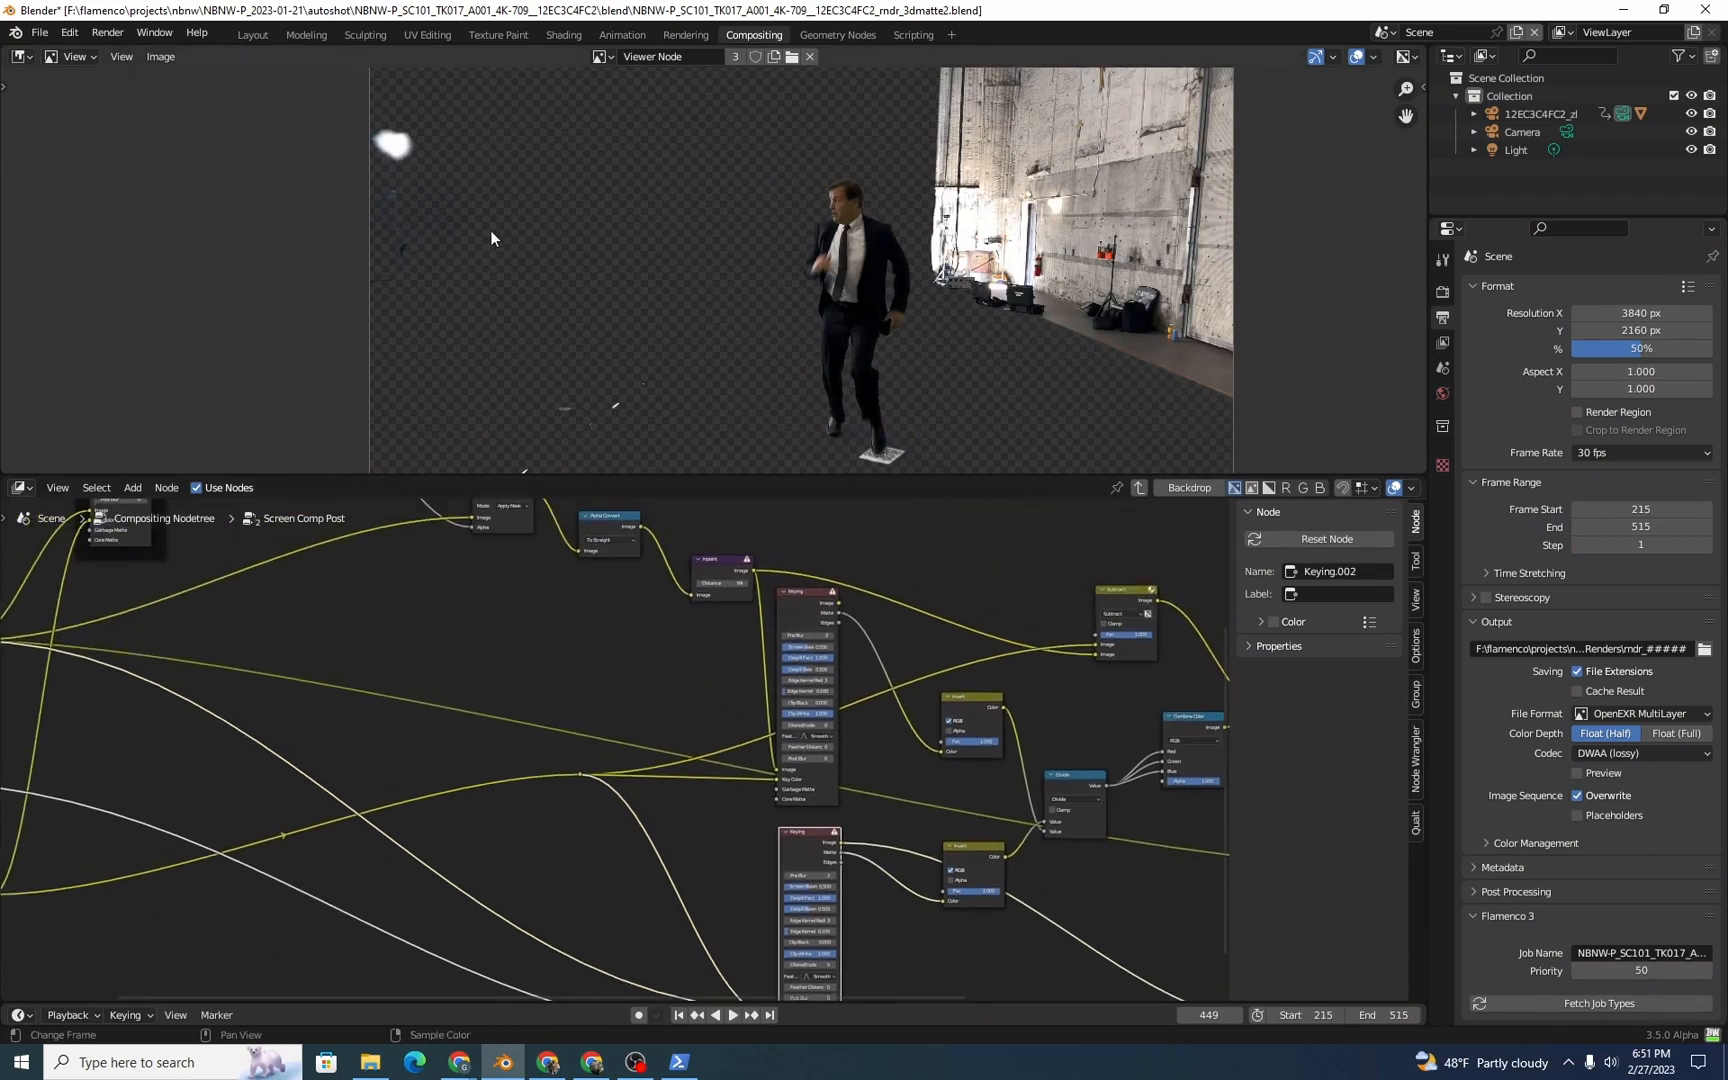
pyautogui.moveTo(803, 580); pyautogui.dragTo(814, 620, button='middle')
pyautogui.click(806, 639)
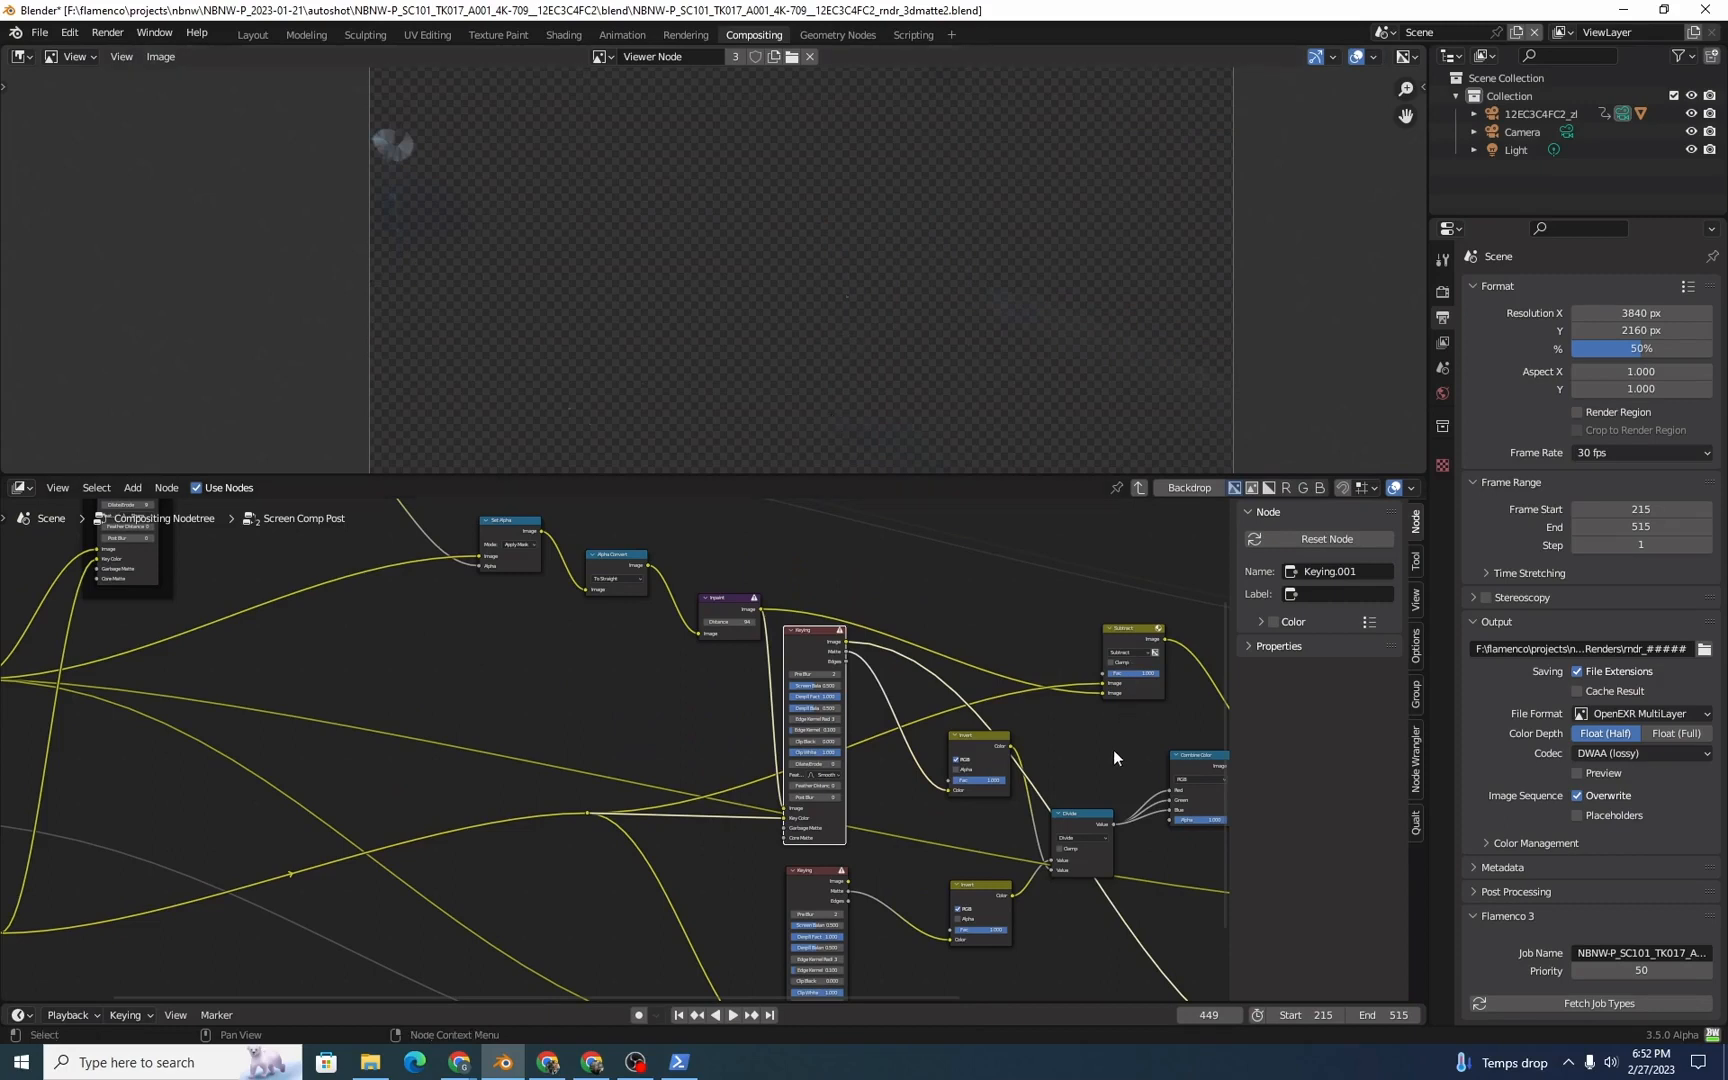
# Step: Preview the inverted mattes from both Invert nodes and return to the preview of the upper one
pyautogui.scroll(2, 1058, 815)
pyautogui.keyDown('ctrl'); pyautogui.keyDown('shift'); pyautogui.click(1006, 647); pyautogui.keyUp('shift'); pyautogui.keyUp('ctrl')
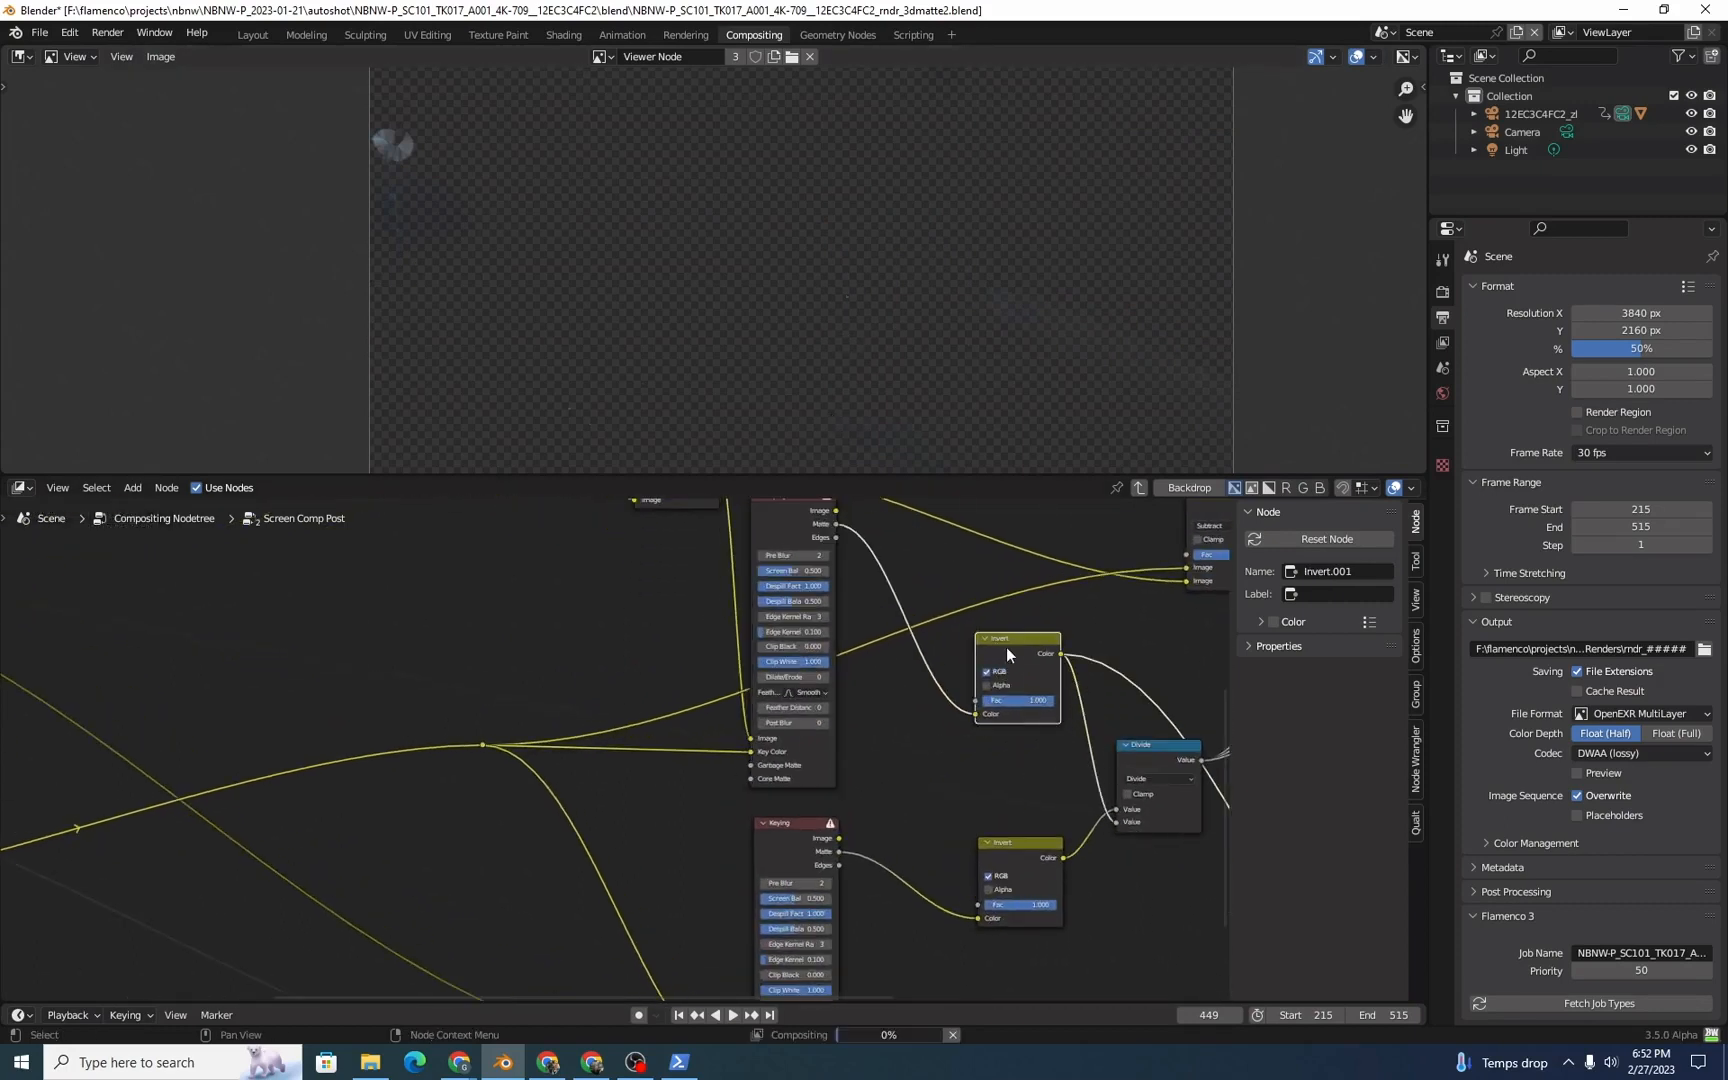
pyautogui.moveTo(944, 720); pyautogui.dragTo(825, 655, button='middle')
pyautogui.keyDown('ctrl'); pyautogui.keyDown('shift'); pyautogui.click(896, 784); pyautogui.keyUp('shift'); pyautogui.keyUp('ctrl')
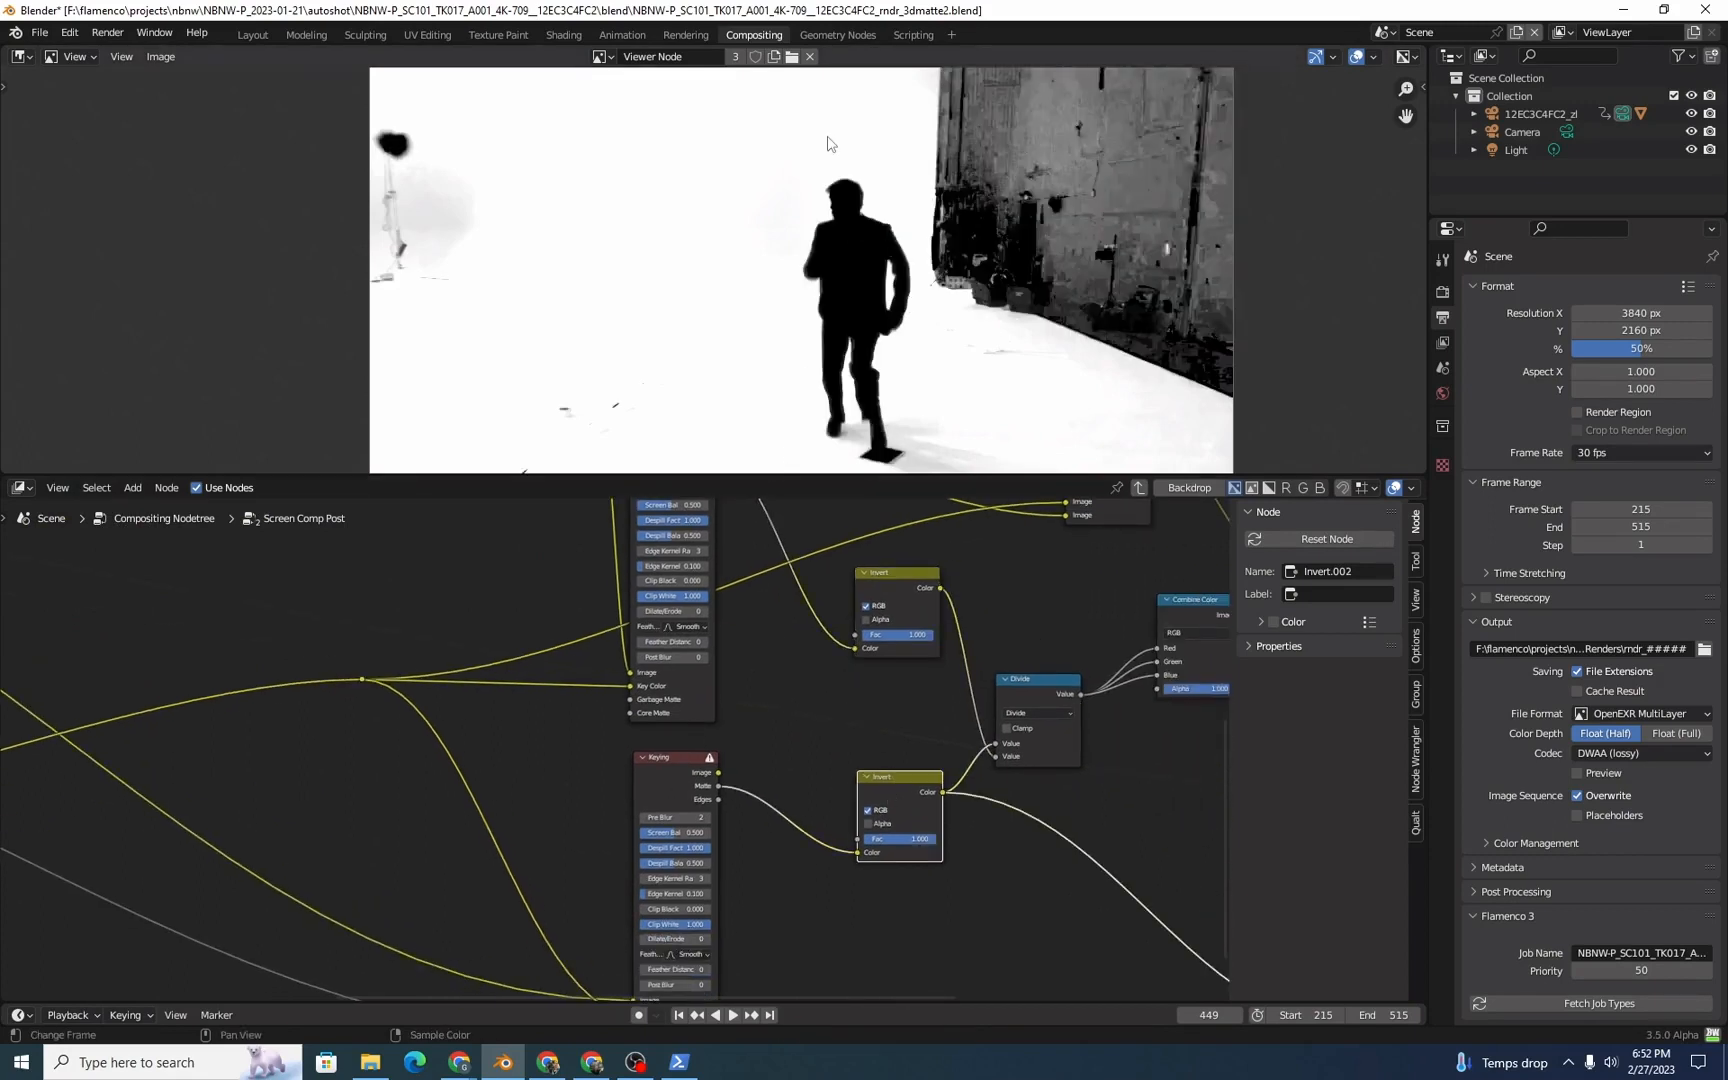
pyautogui.hotkey('ctrl', 'z')
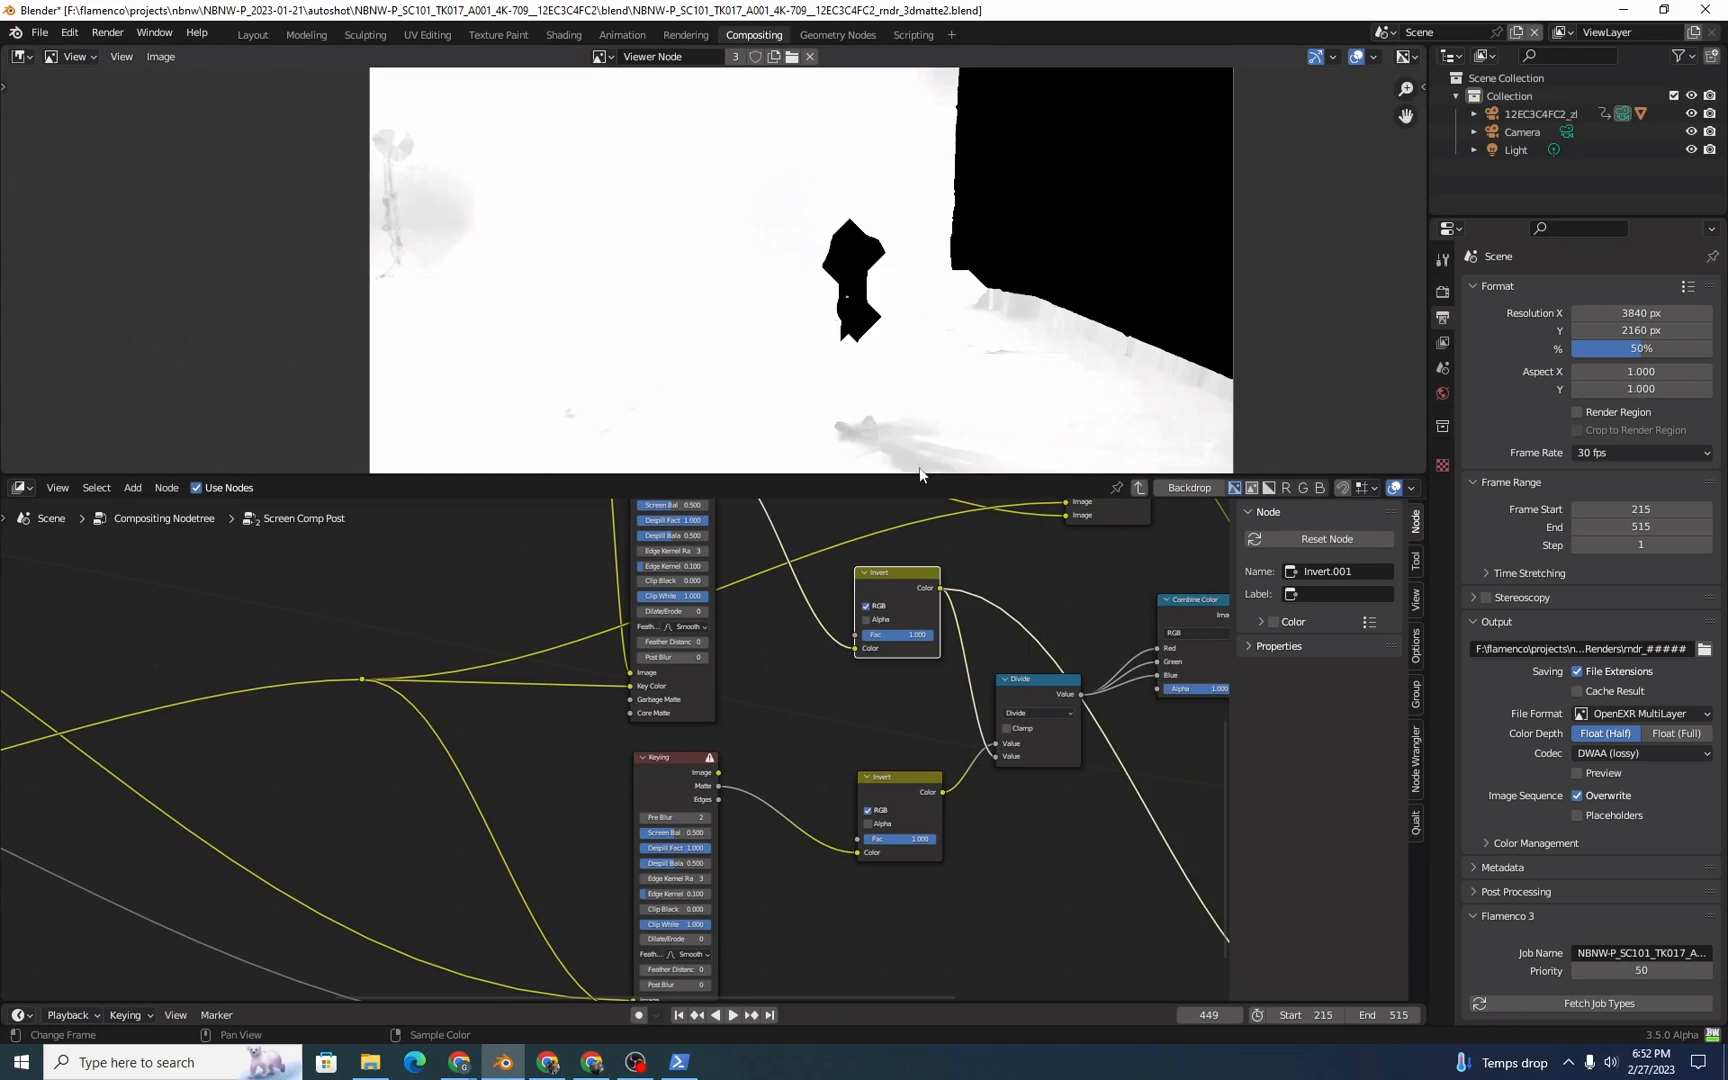
# Step: Preview the Divide node's result and follow its output to the Combine Color node
pyautogui.click(1027, 679)
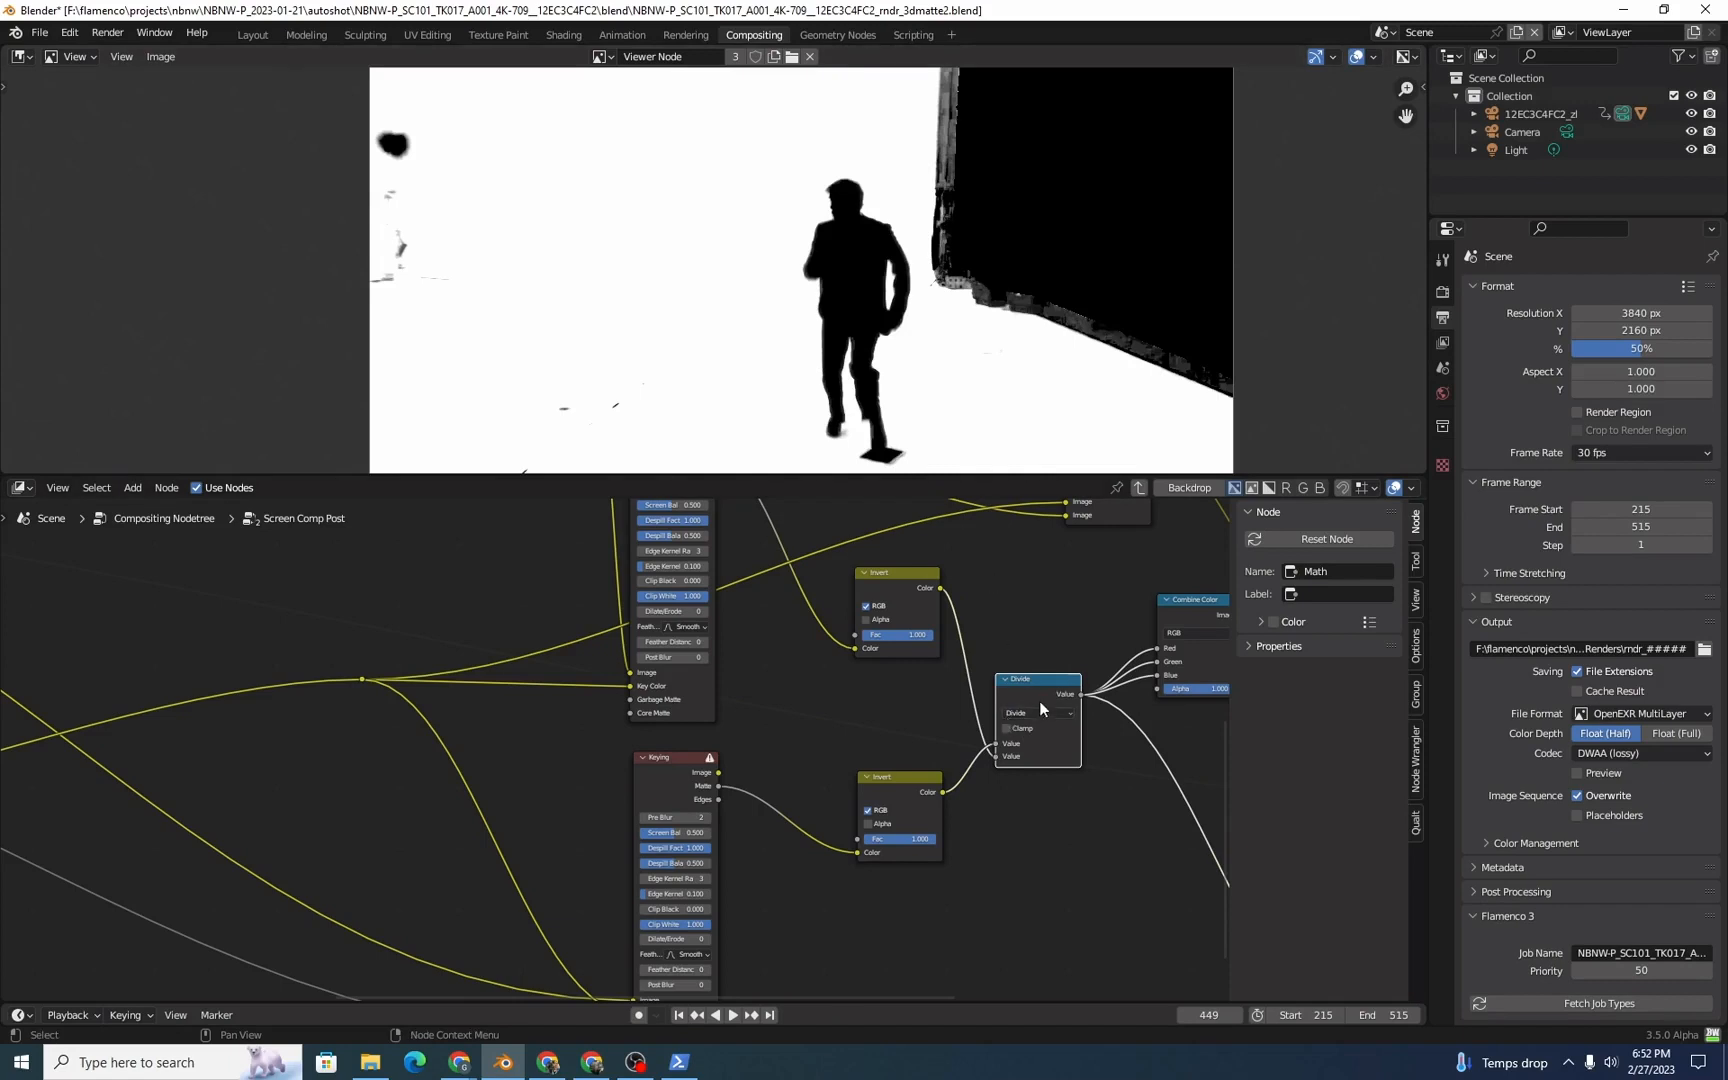
pyautogui.moveTo(1040, 701); pyautogui.dragTo(842, 765, button='middle')
pyautogui.moveTo(910, 711); pyautogui.dragTo(855, 706, button='middle')
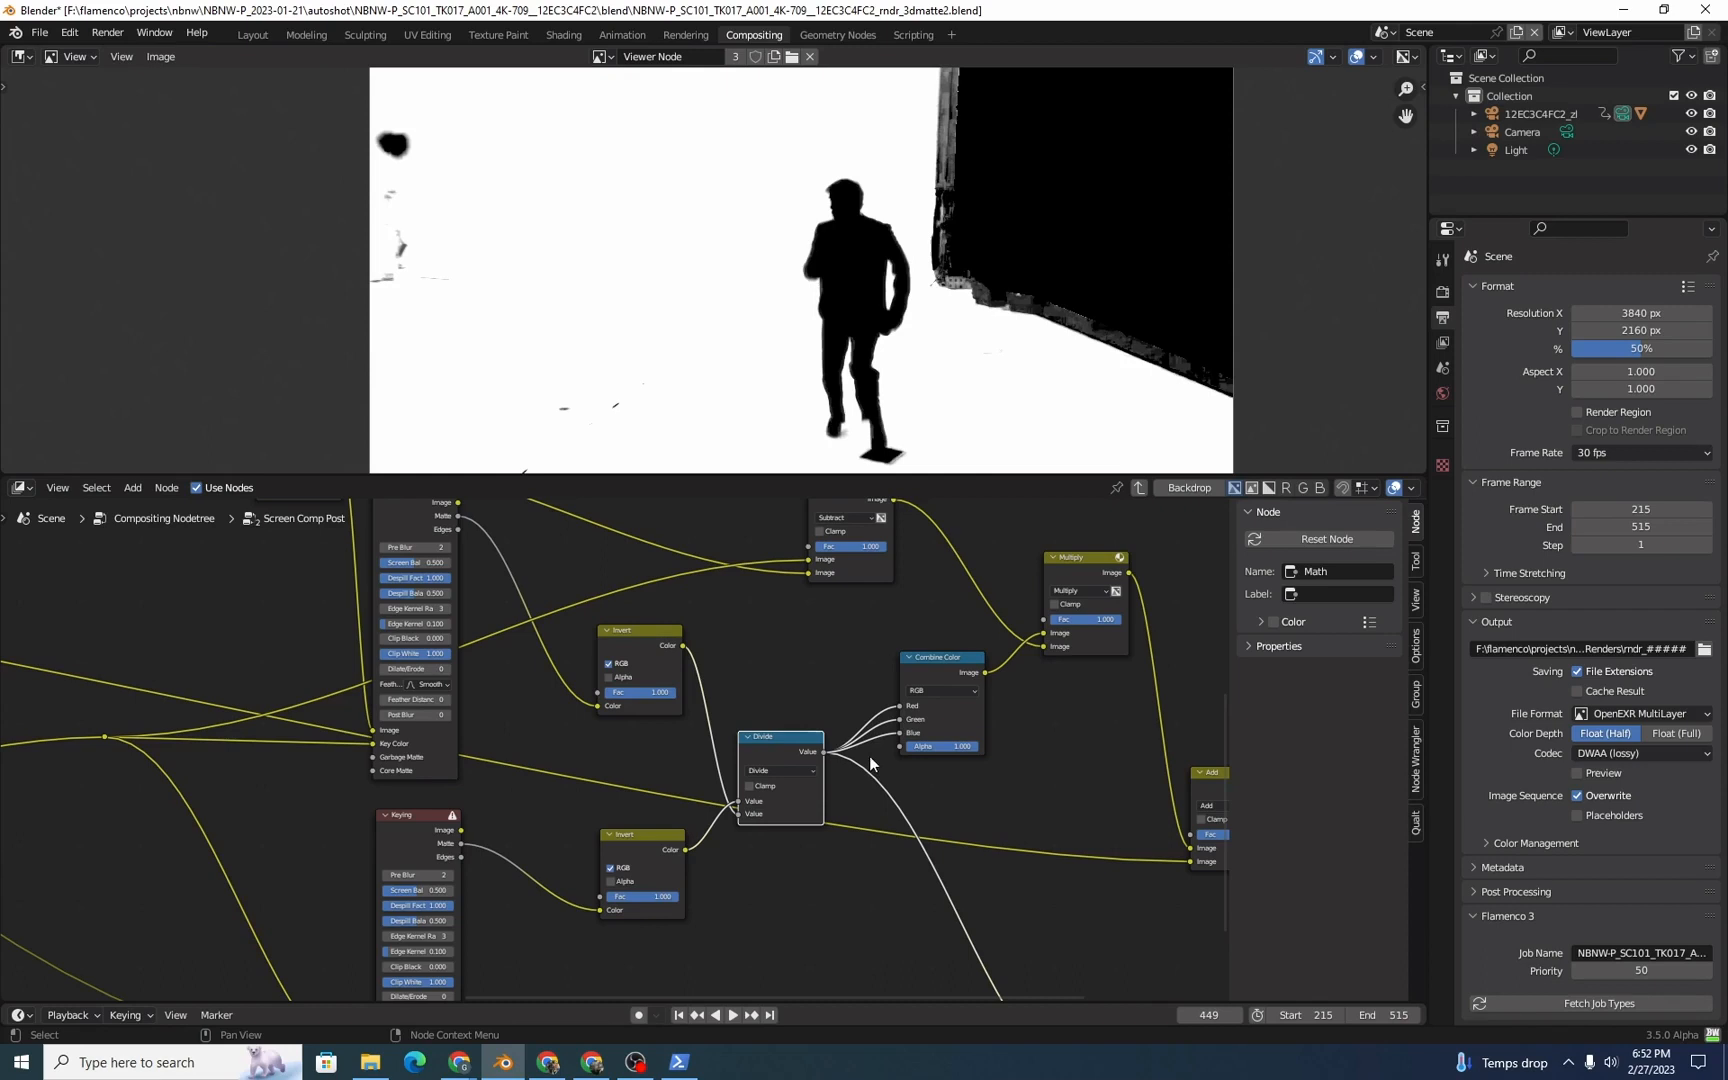
pyautogui.click(946, 700)
pyautogui.moveTo(948, 697); pyautogui.dragTo(1111, 814, button='middle')
# Step: Preview the Subtract result, compare it with the Inpaint image, trace its key color input, and return to the Subtract preview
pyautogui.click(902, 615)
pyautogui.moveTo(891, 688); pyautogui.dragTo(983, 745, button='middle')
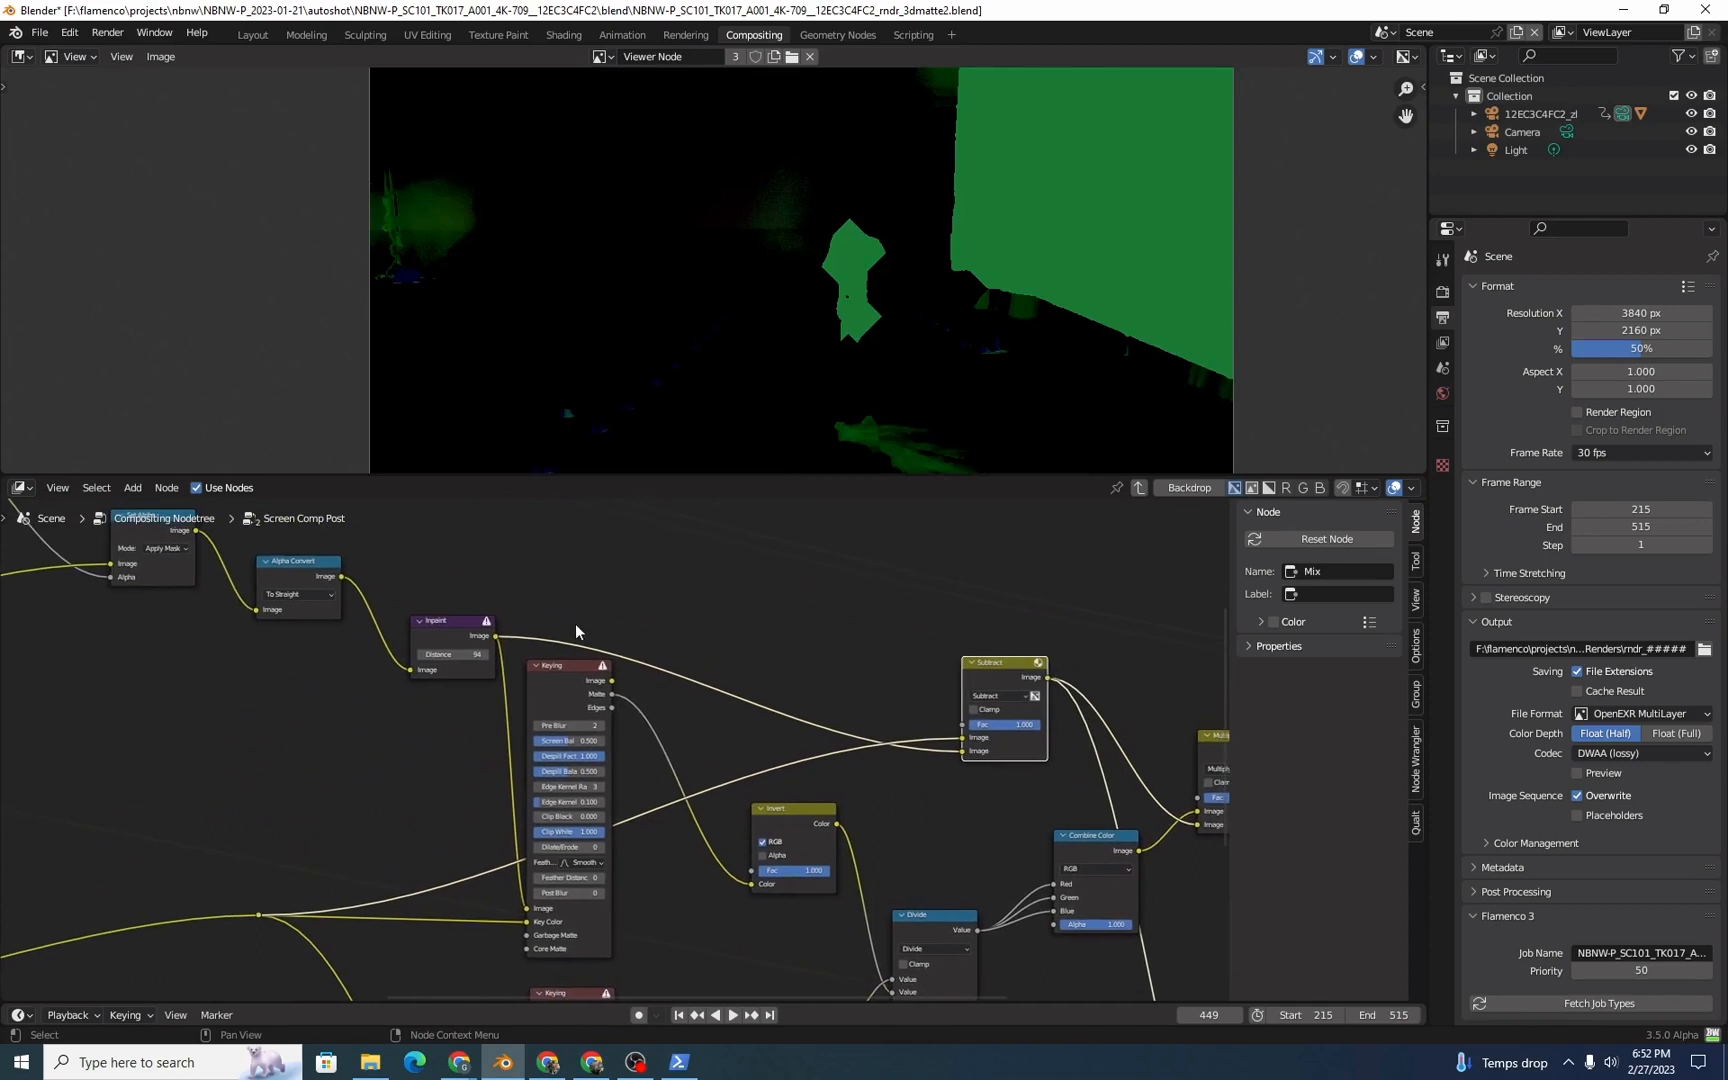
pyautogui.scroll(2, 429, 617)
pyautogui.keyDown('ctrl'); pyautogui.keyDown('shift'); pyautogui.click(410, 606); pyautogui.keyUp('shift'); pyautogui.keyUp('ctrl')
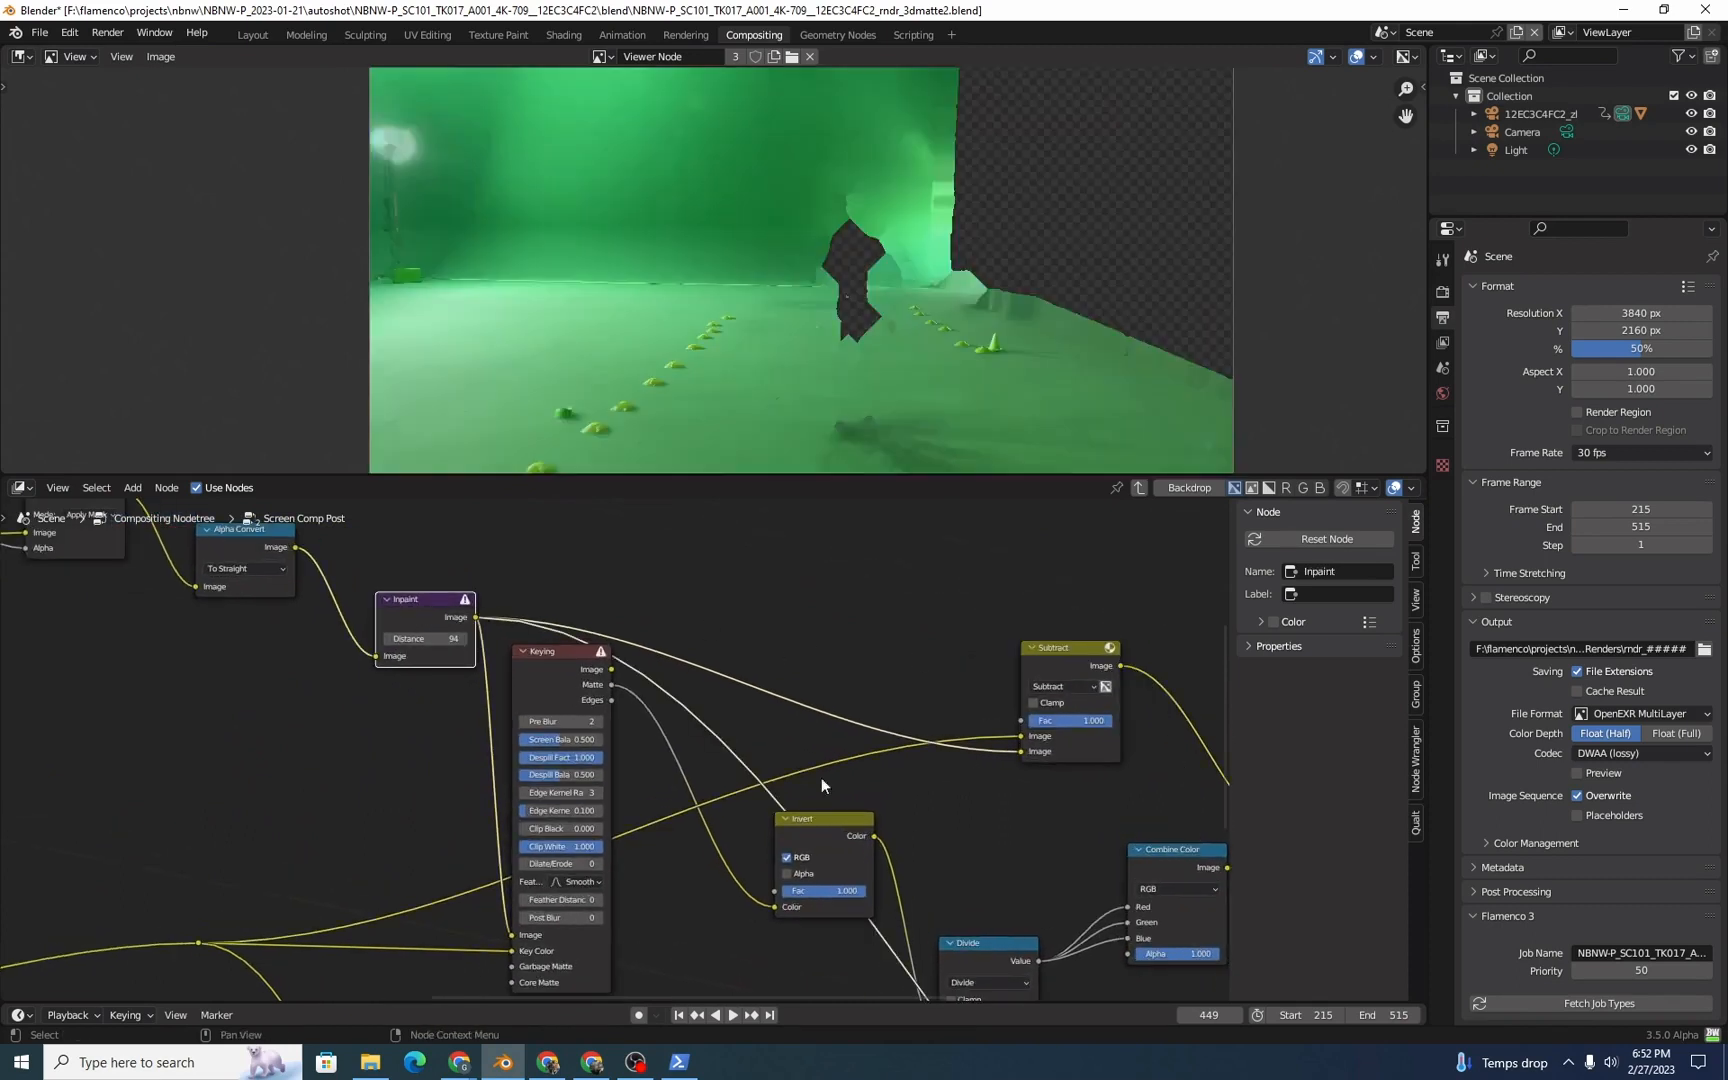
pyautogui.moveTo(673, 800); pyautogui.dragTo(976, 679, button='middle')
pyautogui.scroll(-2, 440, 800)
pyautogui.moveTo(431, 808); pyautogui.dragTo(882, 730, button='middle')
pyautogui.moveTo(775, 719); pyautogui.dragTo(168, 875, button='middle')
pyautogui.scroll(2, 938, 668)
pyautogui.keyDown('ctrl'); pyautogui.keyDown('shift'); pyautogui.click(903, 740); pyautogui.keyUp('shift'); pyautogui.keyUp('ctrl')
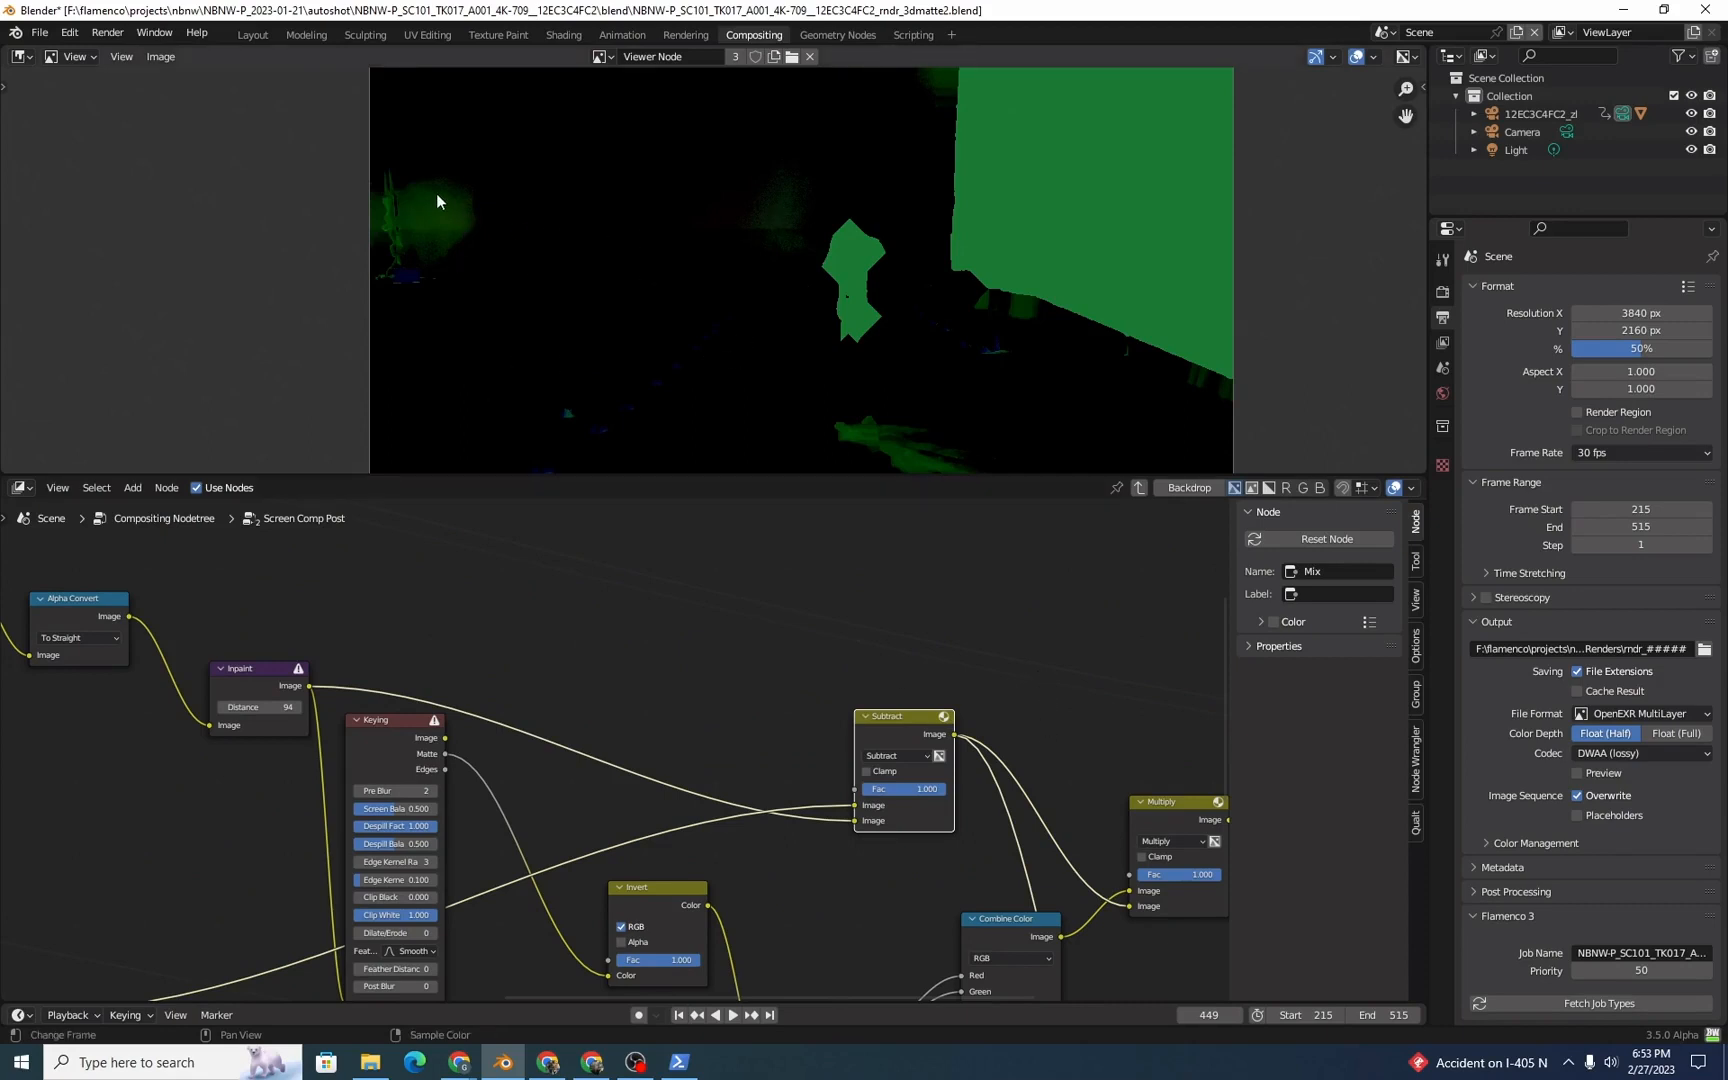
# Step: Preview the Multiply node's masked difference and the Add node's corrected green screen image
pyautogui.moveTo(453, 255)
pyautogui.mouseDown(button='right')
pyautogui.moveTo(449, 224)
pyautogui.moveTo(688, 208)
pyautogui.moveTo(383, 231)
pyautogui.moveTo(828, 215)
pyautogui.moveTo(680, 195)
pyautogui.moveTo(409, 253)
pyautogui.moveTo(441, 227)
pyautogui.moveTo(471, 253)
pyautogui.mouseUp(button='right')
pyautogui.moveTo(1167, 829); pyautogui.dragTo(936, 675, button='middle')
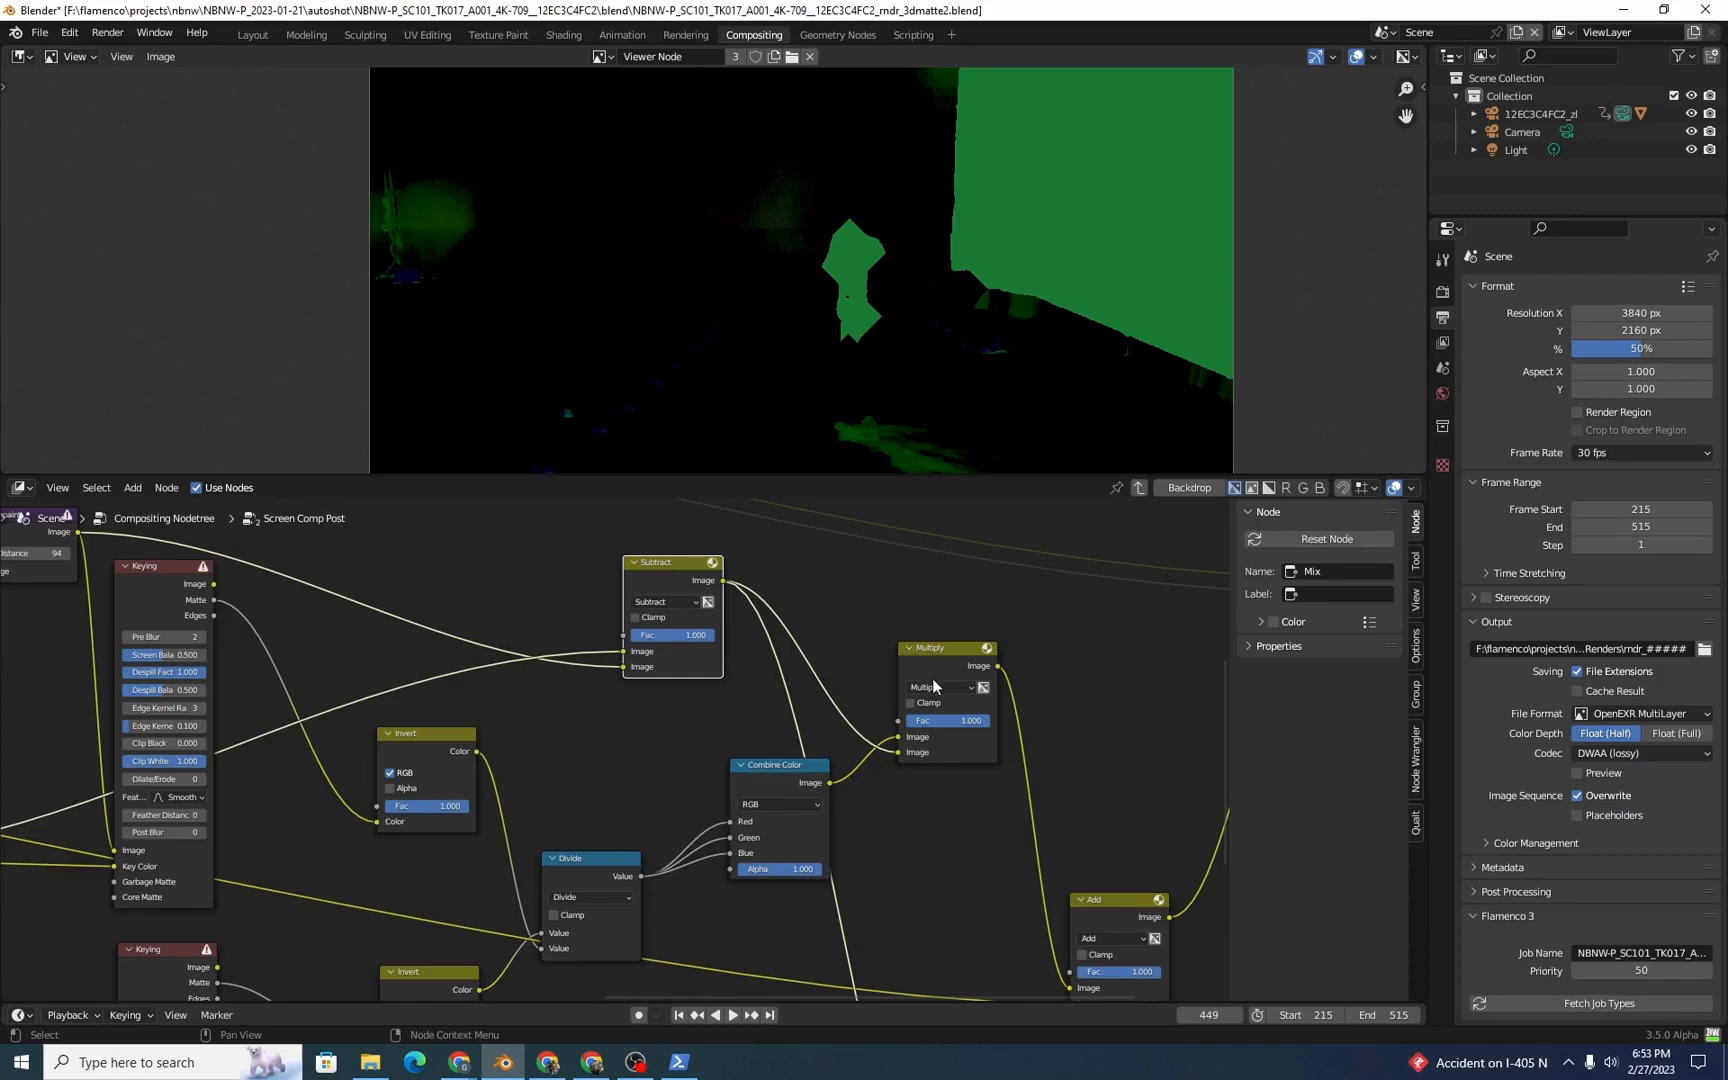
pyautogui.click(940, 647)
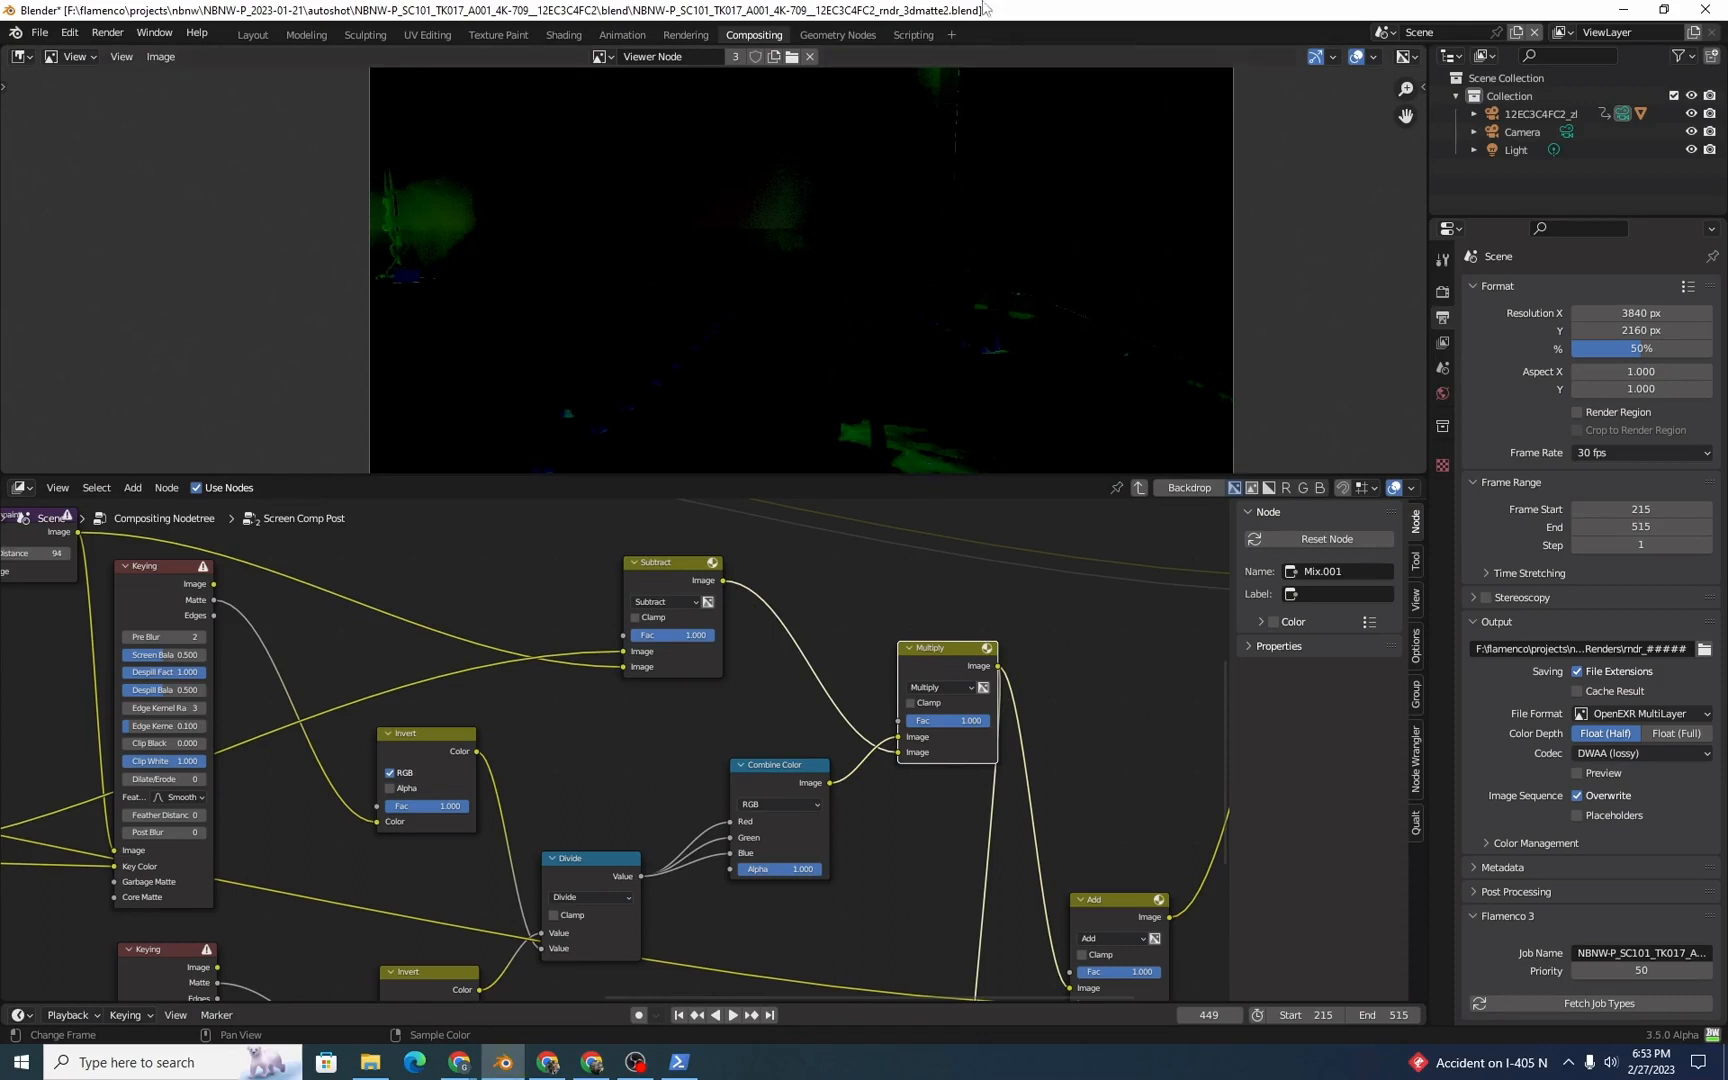
pyautogui.moveTo(1131, 848); pyautogui.dragTo(971, 767, button='middle')
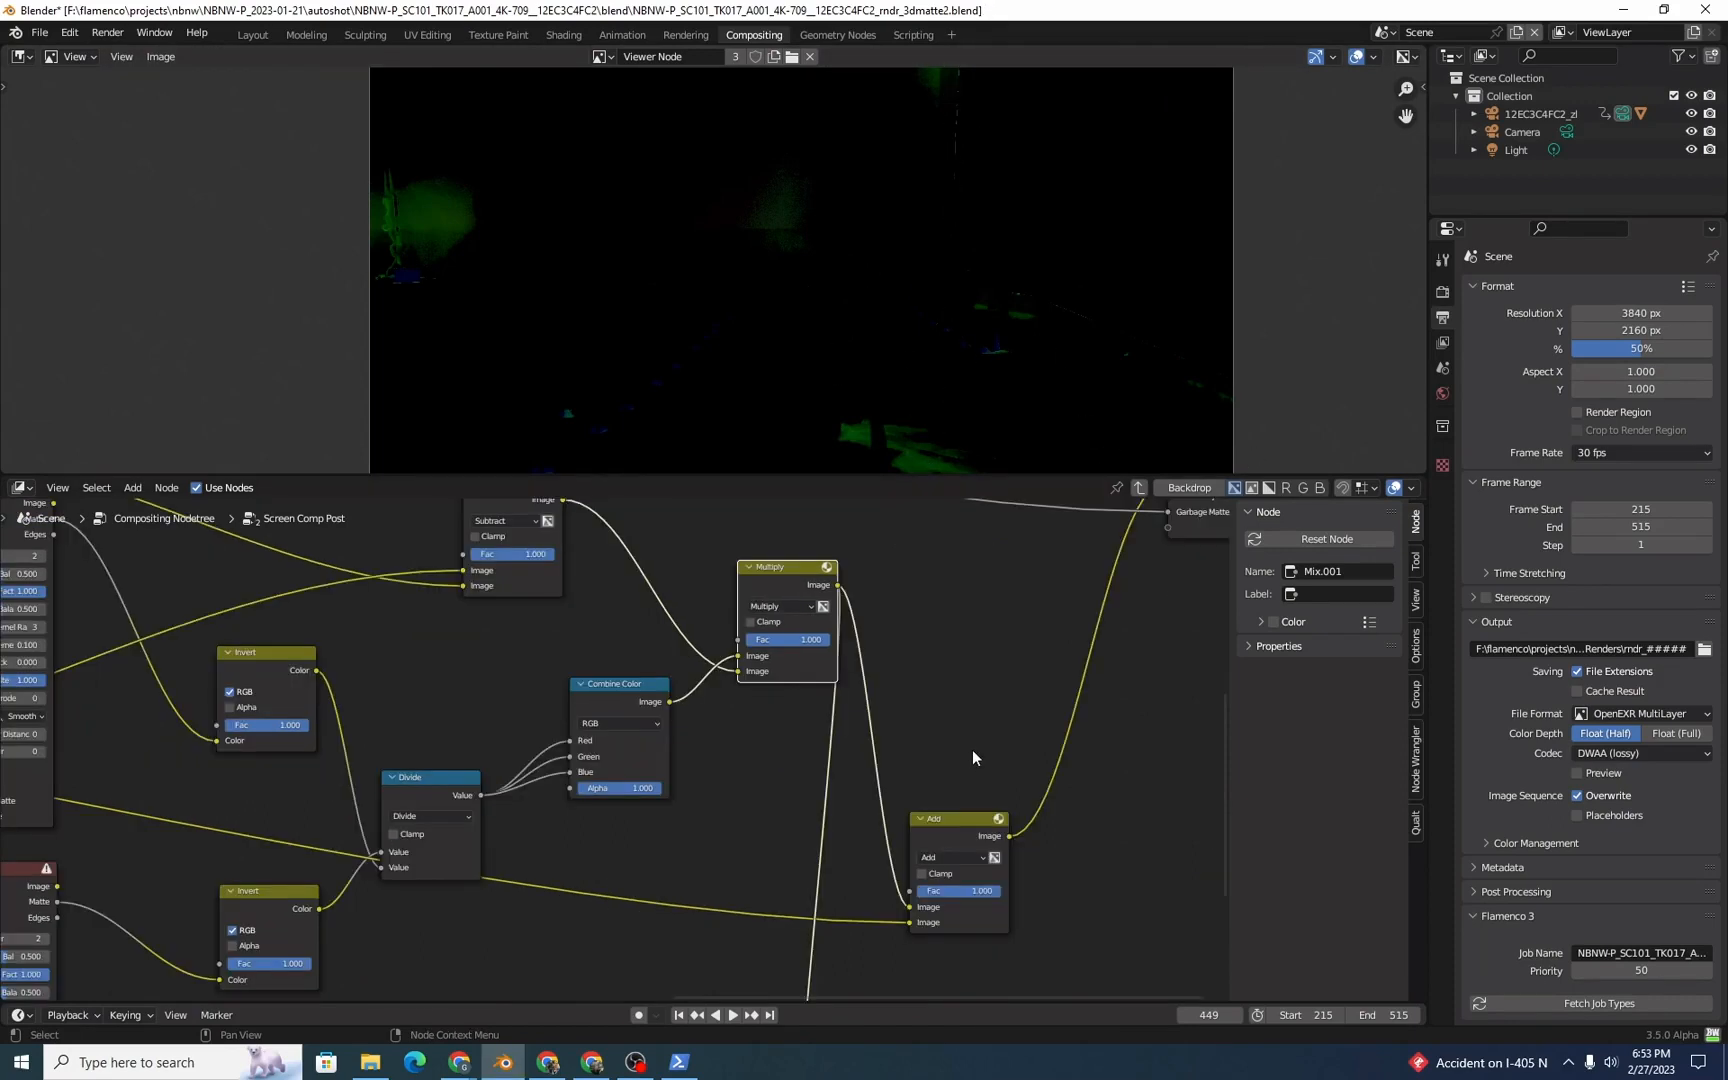
pyautogui.keyDown('ctrl'); pyautogui.keyDown('shift'); pyautogui.click(957, 824); pyautogui.keyUp('shift'); pyautogui.keyUp('ctrl')
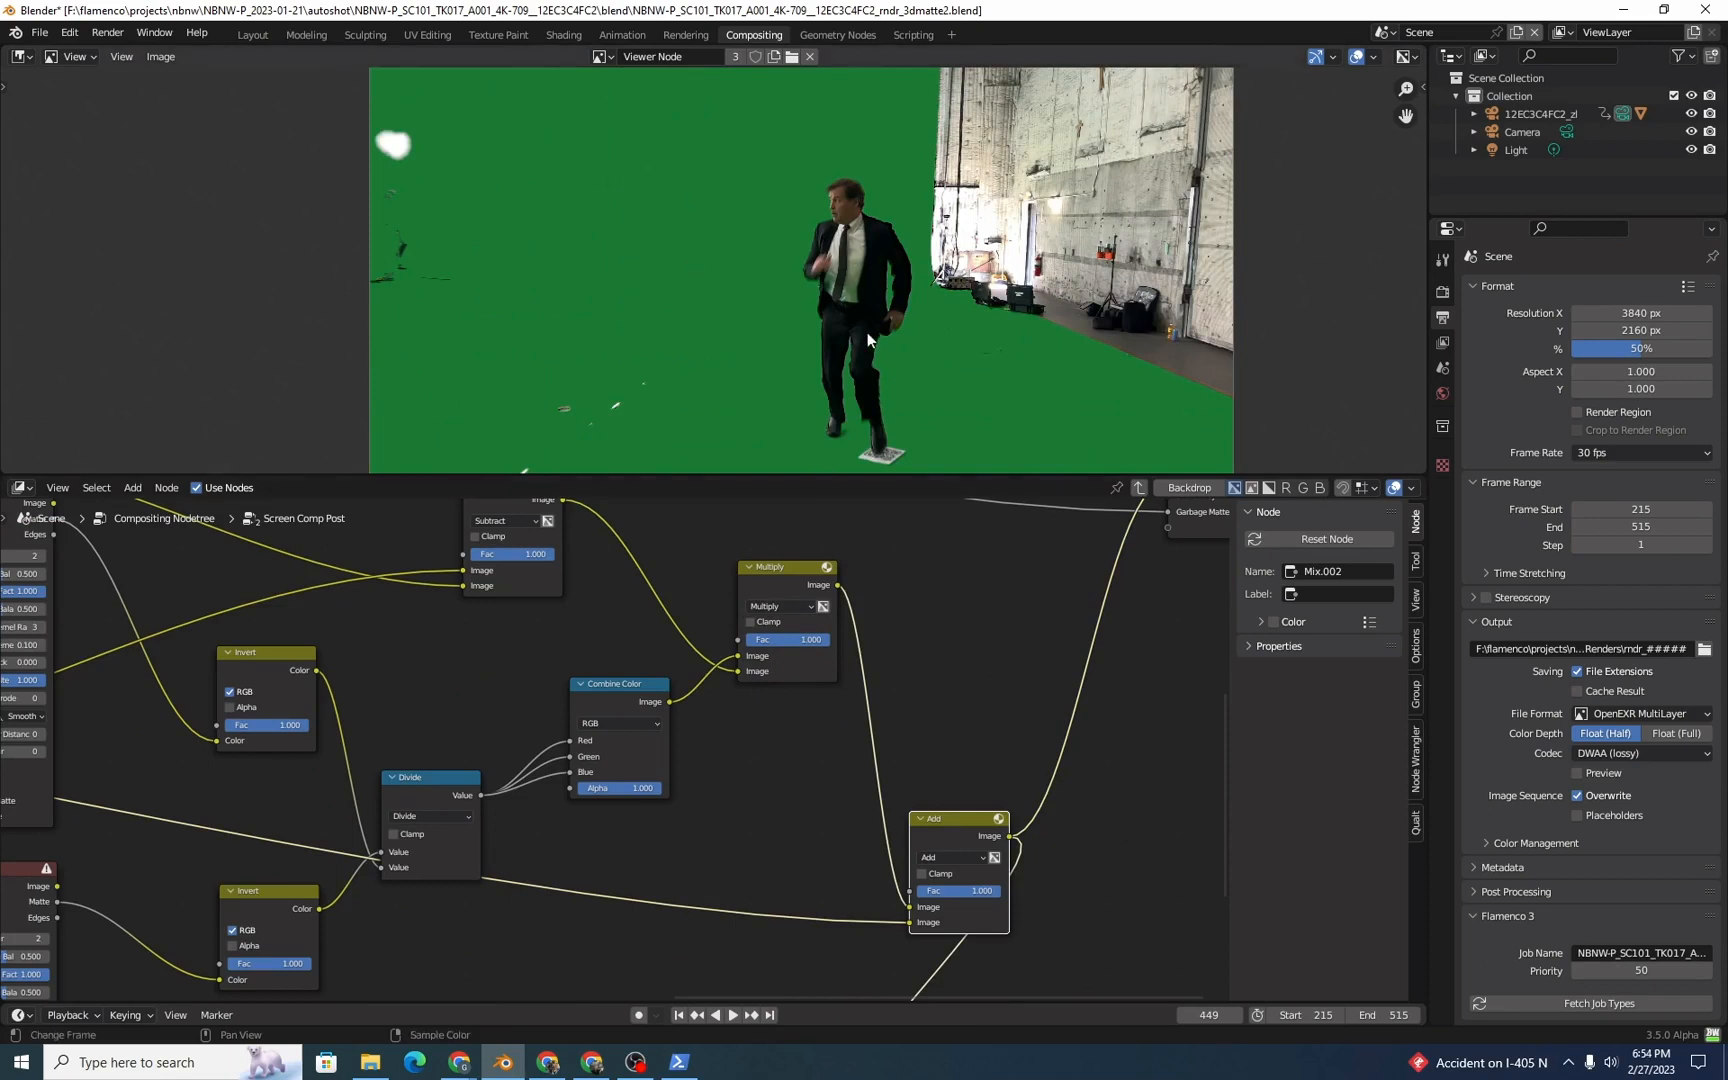
# Step: Follow the Add node's second Image input link back through the group and return to the Divide node
pyautogui.moveTo(657, 746); pyautogui.dragTo(852, 763, button='middle')
pyautogui.scroll(5, 515, 817)
pyautogui.moveTo(532, 821); pyautogui.dragTo(1083, 811, button='middle')
pyautogui.moveTo(654, 680); pyautogui.dragTo(662, 811, button='middle')
pyautogui.scroll(8, 715, 735)
pyautogui.scroll(-2, 760, 776)
pyautogui.moveTo(789, 826); pyautogui.dragTo(694, 376, button='middle')
pyautogui.moveTo(702, 798); pyautogui.dragTo(693, 520, button='middle')
pyautogui.moveTo(697, 783); pyautogui.dragTo(683, 625, button='middle')
pyautogui.moveTo(655, 717); pyautogui.dragTo(656, 736, button='middle')
pyautogui.moveTo(845, 730); pyautogui.dragTo(520, 981, button='middle')
pyautogui.scroll(6, 858, 452)
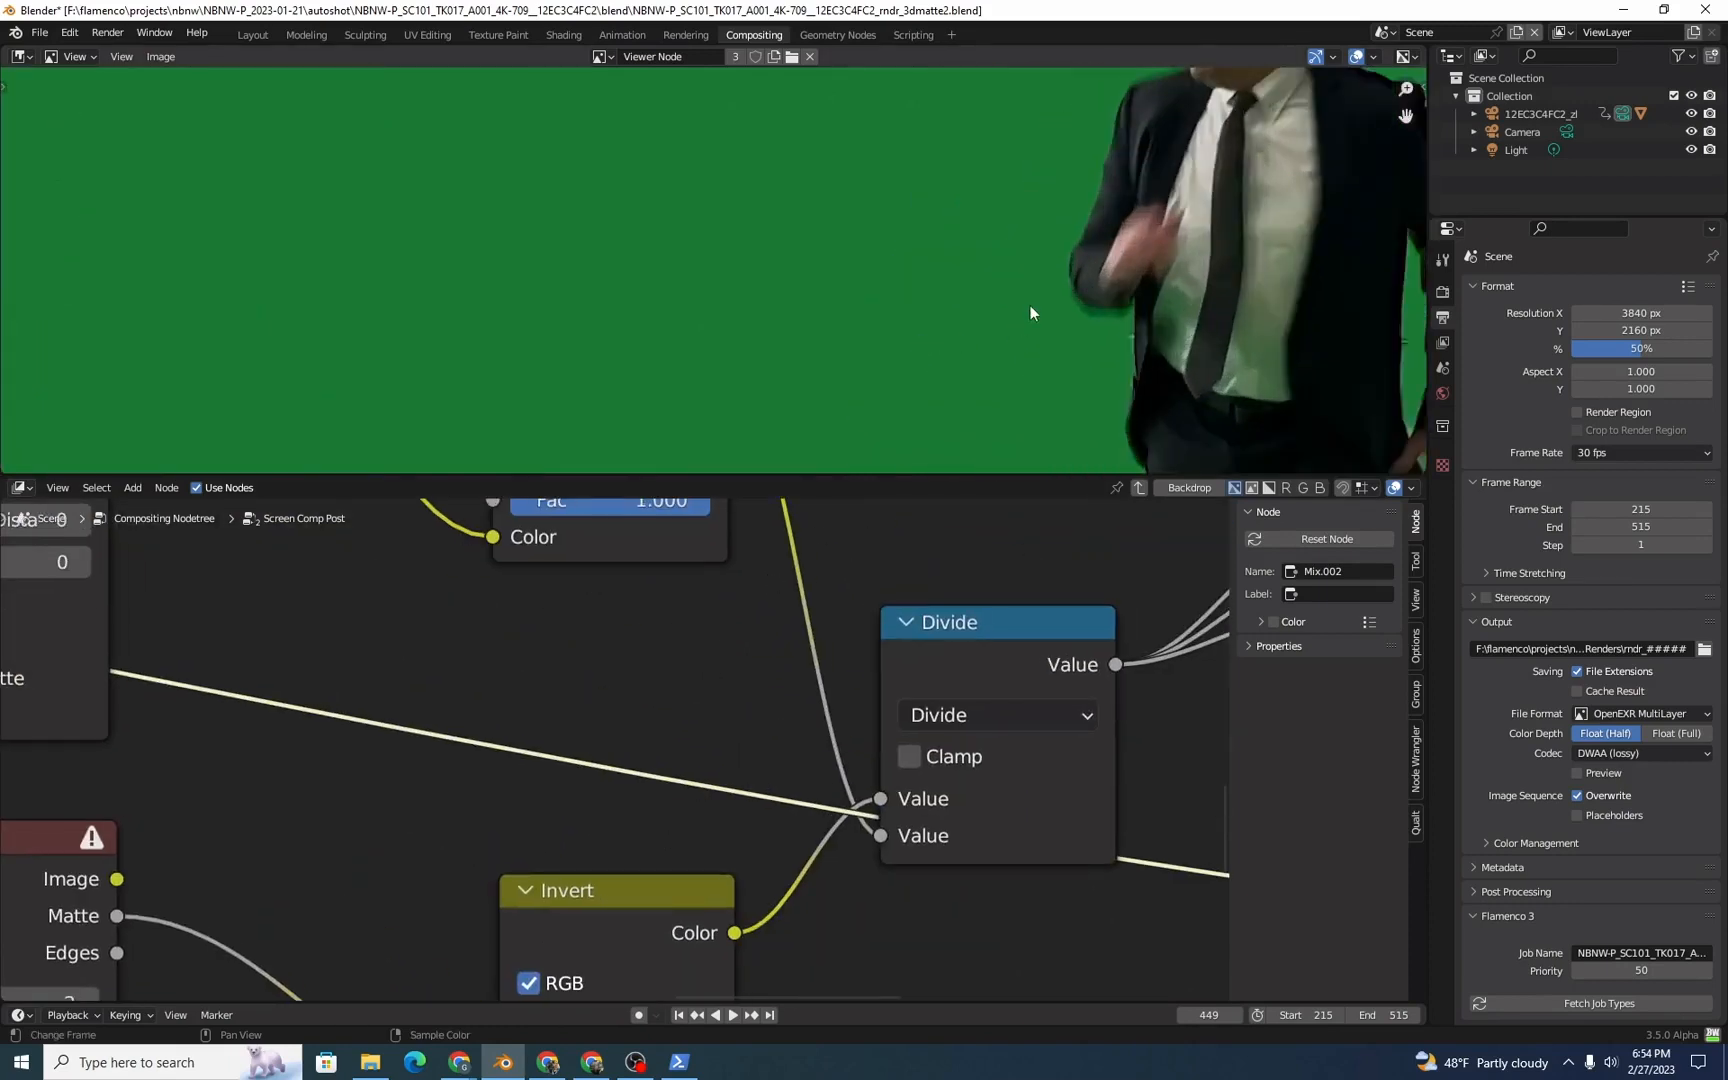
# Step: Inspect the actor's sleeve, hand and jacket edges against the corrected green background in the preview
pyautogui.moveTo(1030, 305); pyautogui.dragTo(816, 368, button='middle')
pyautogui.scroll(5, 917, 288)
pyautogui.moveTo(917, 288); pyautogui.dragTo(556, 240, button='middle')
pyautogui.moveTo(643, 302); pyautogui.dragTo(598, 465, button='middle')
pyautogui.moveTo(618, 240); pyautogui.dragTo(603, 415, button='middle')
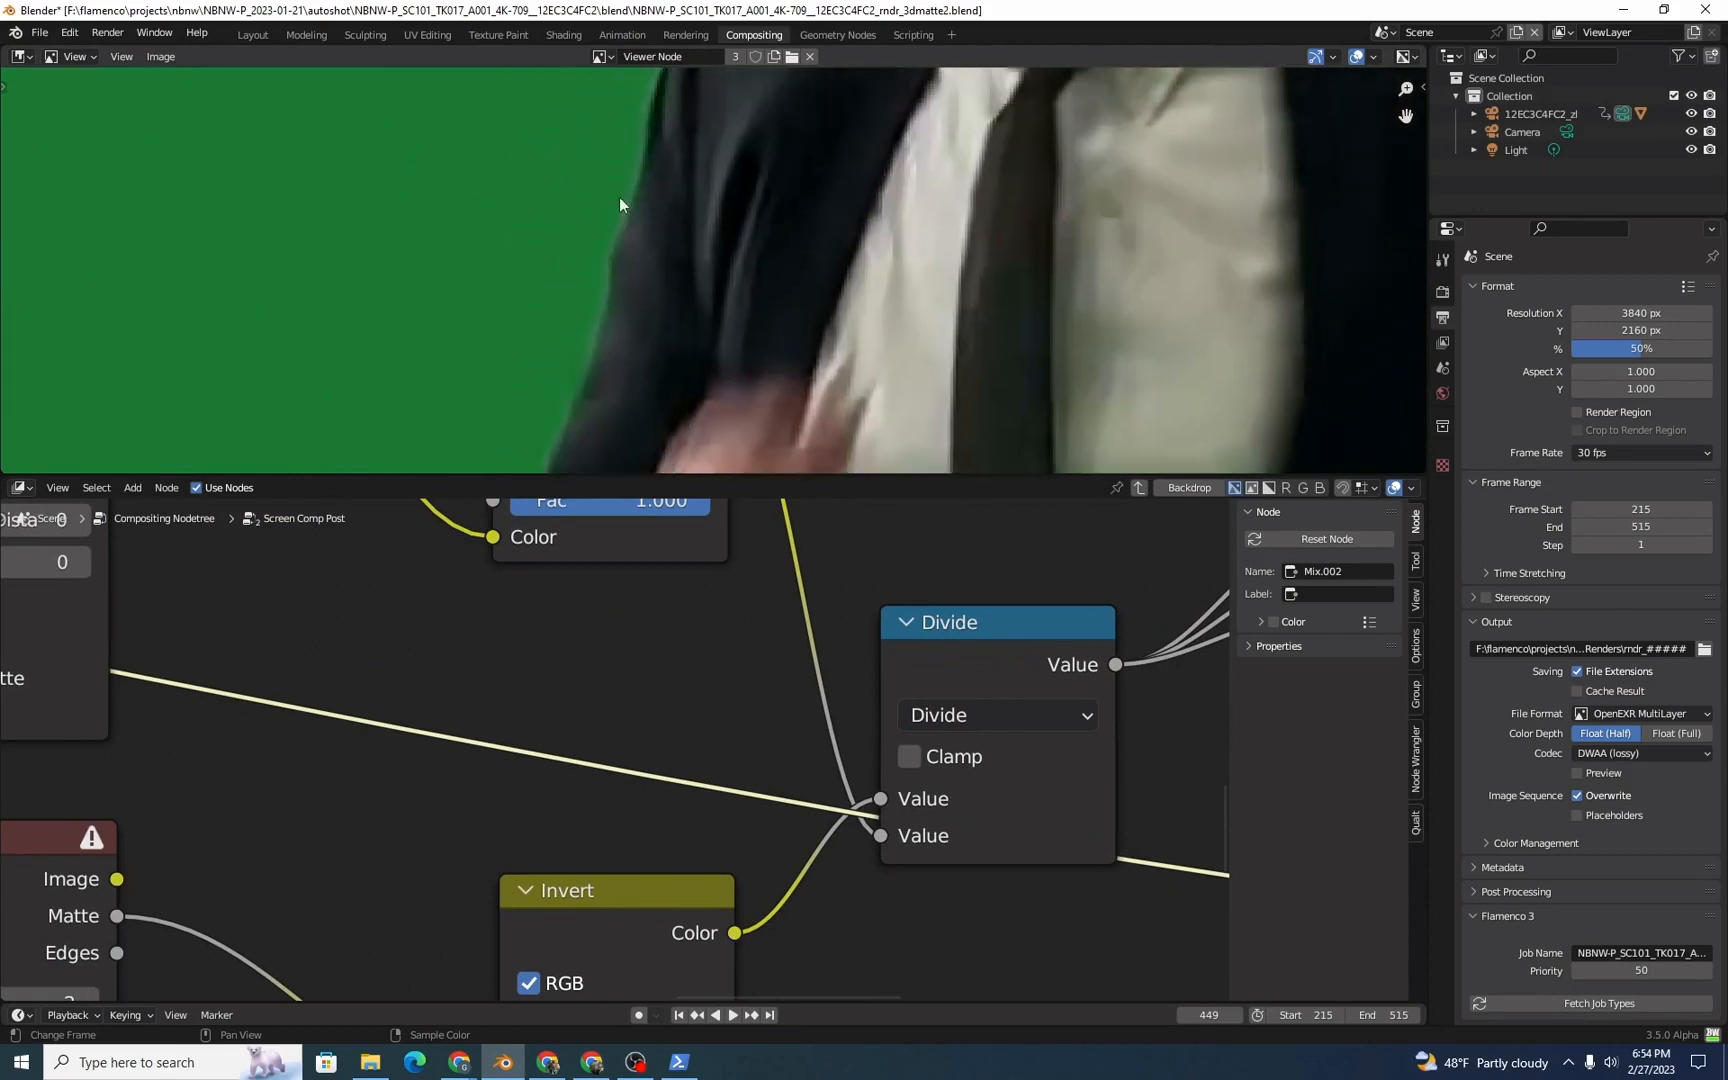
pyautogui.moveTo(625, 204); pyautogui.dragTo(610, 430, button='middle')
pyautogui.moveTo(639, 244); pyautogui.dragTo(703, 410, button='middle')
pyautogui.moveTo(686, 105); pyautogui.dragTo(702, 335, button='middle')
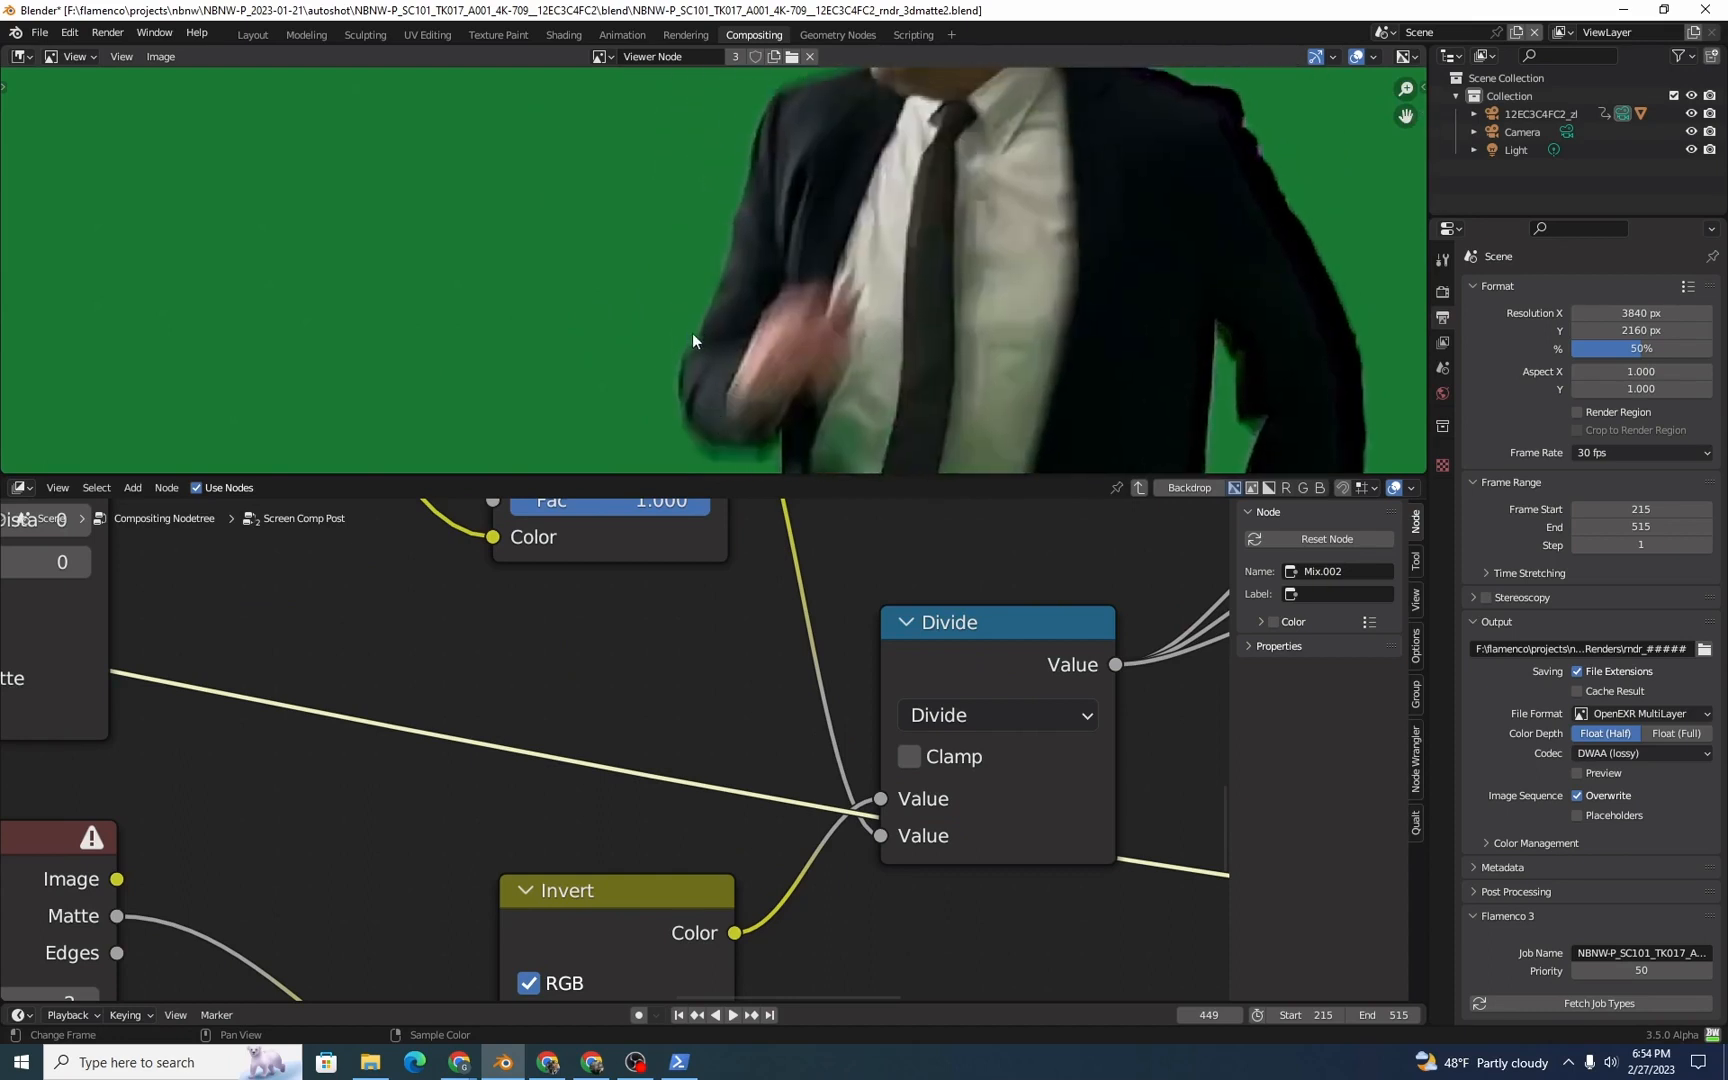
# Step: Leave the node group and preview the ScreenFixPost node's Corrected Camera output
pyautogui.press('Tab')
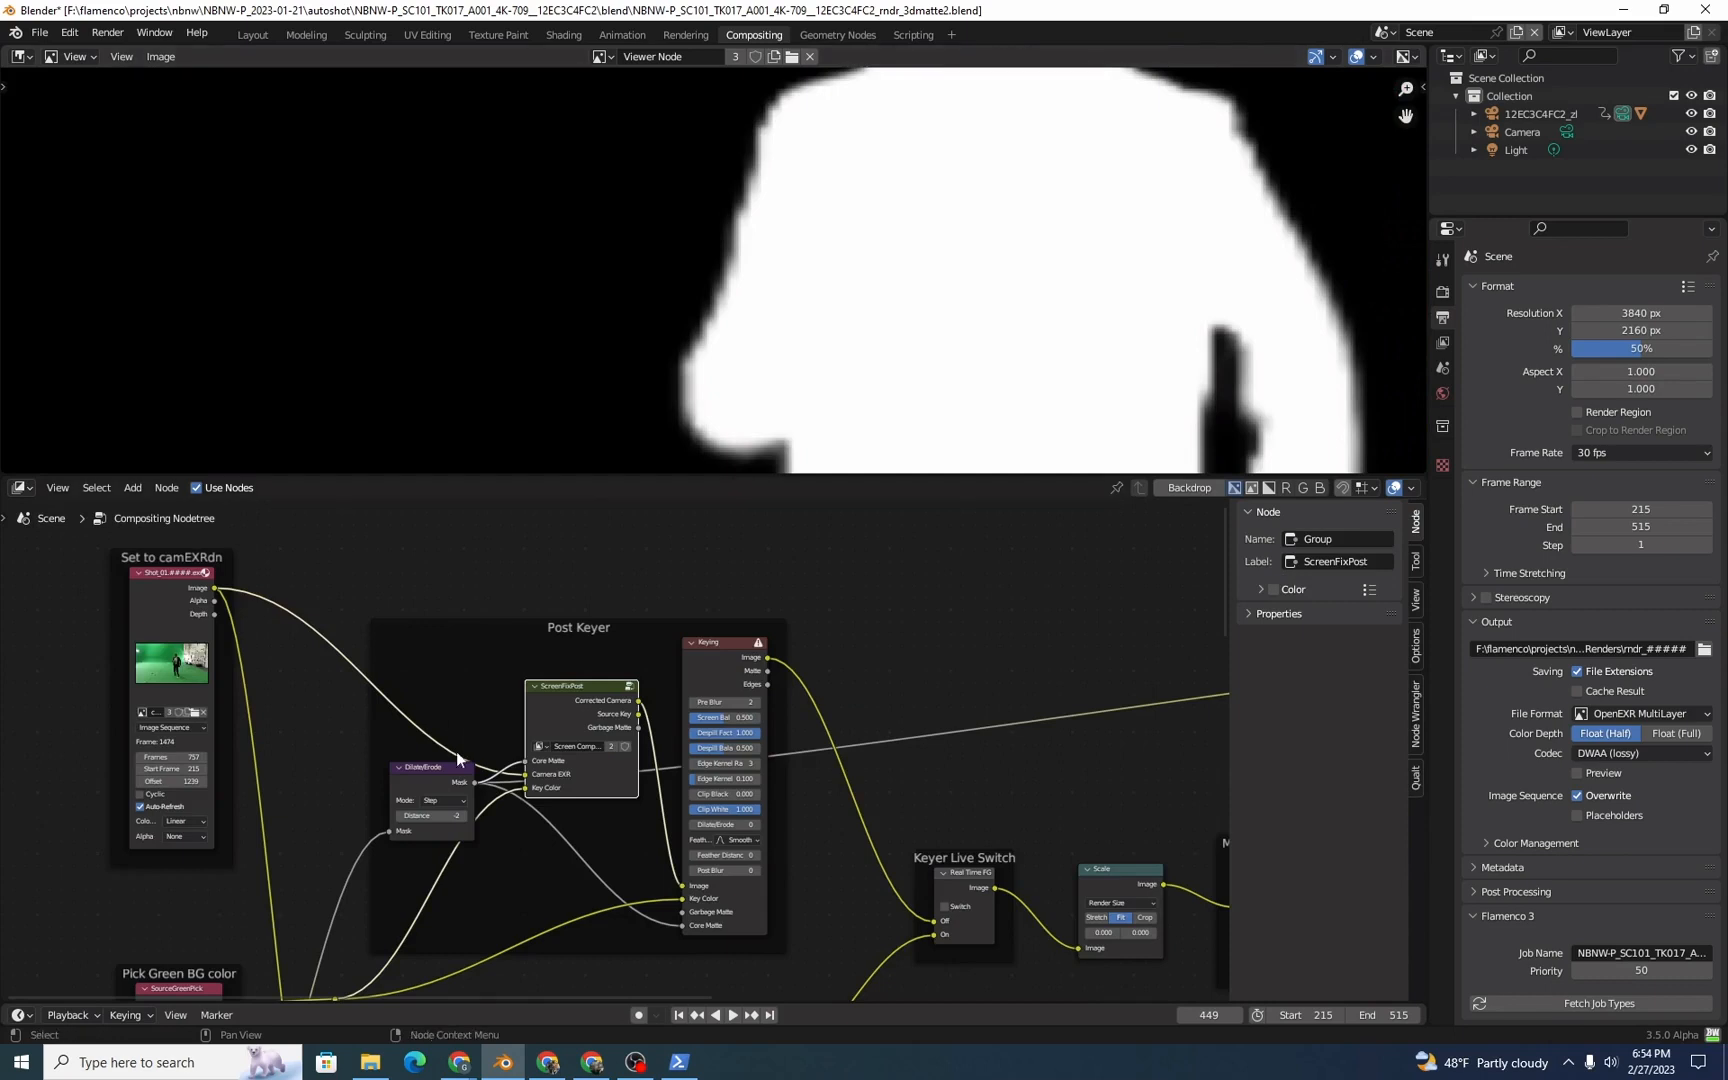
pyautogui.keyDown('ctrl'); pyautogui.keyDown('shift'); pyautogui.click(556, 697); pyautogui.keyUp('shift'); pyautogui.keyUp('ctrl')
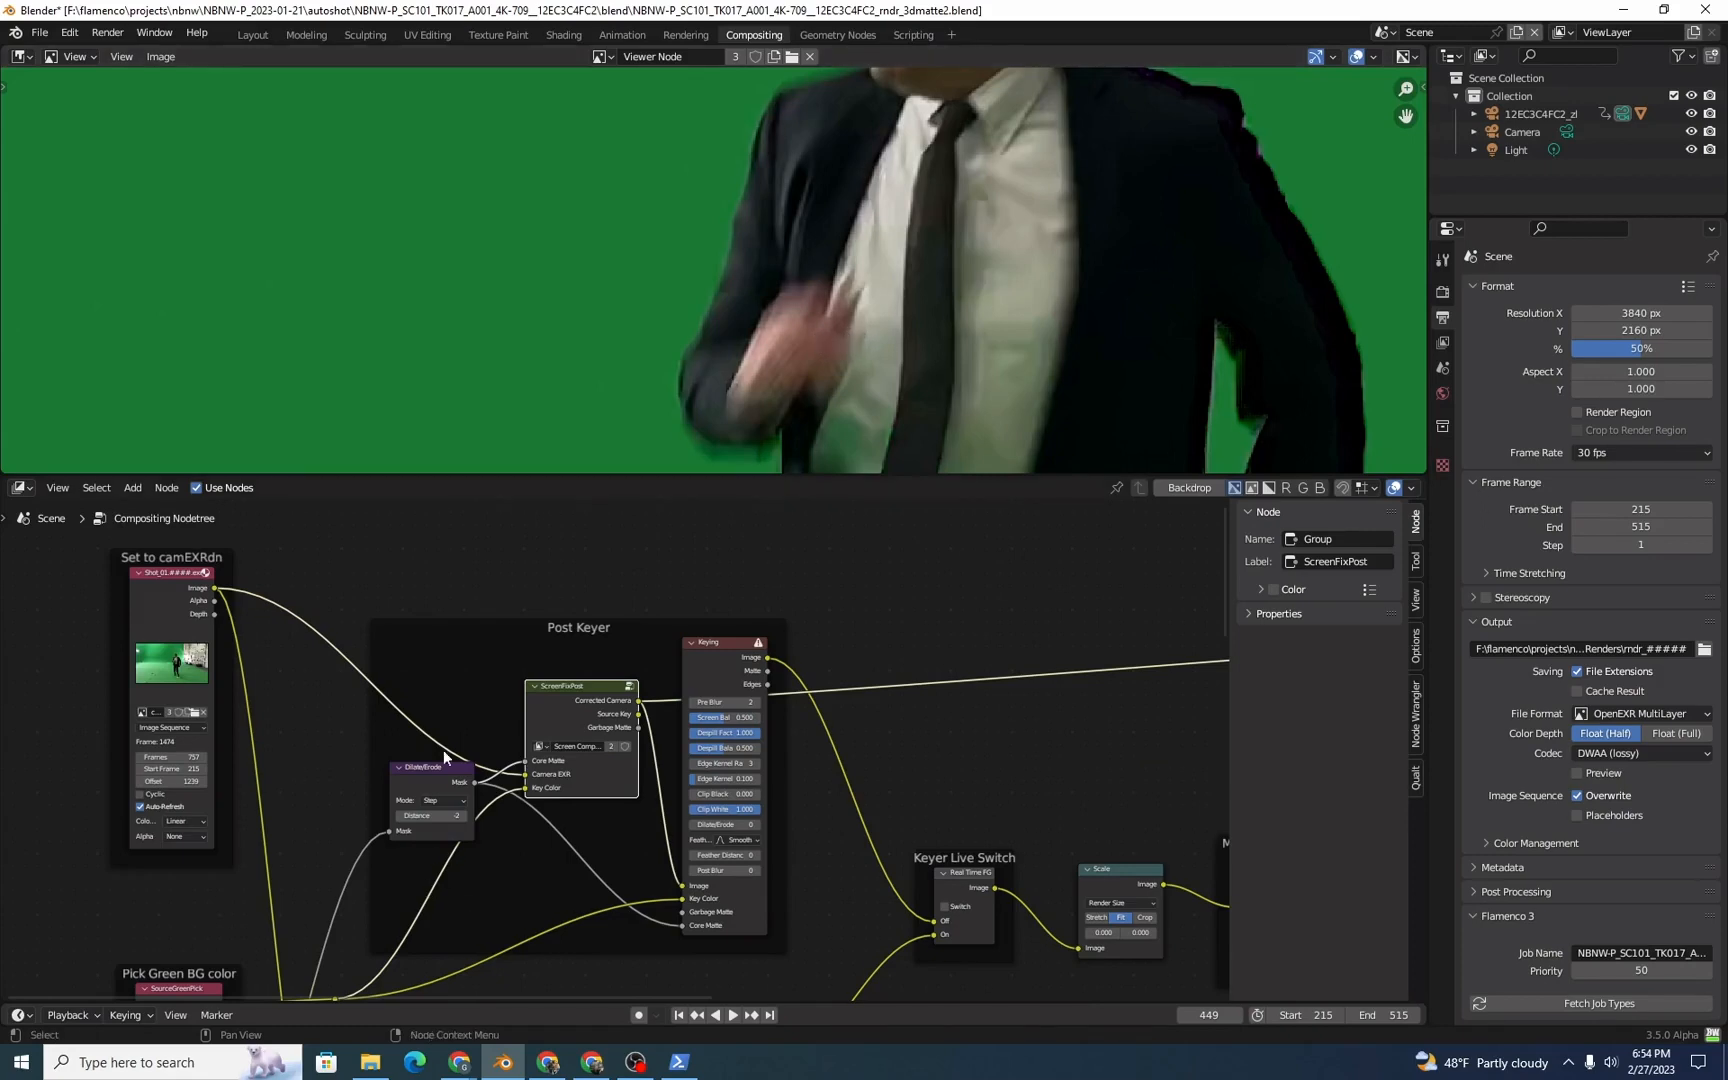
pyautogui.moveTo(436, 360); pyautogui.dragTo(302, 361)
# Step: Open the SourceGreenPick color values and sample the green background in the corrected camera preview
pyautogui.moveTo(241, 737); pyautogui.dragTo(264, 390, button='middle')
pyautogui.scroll(1, 260, 770)
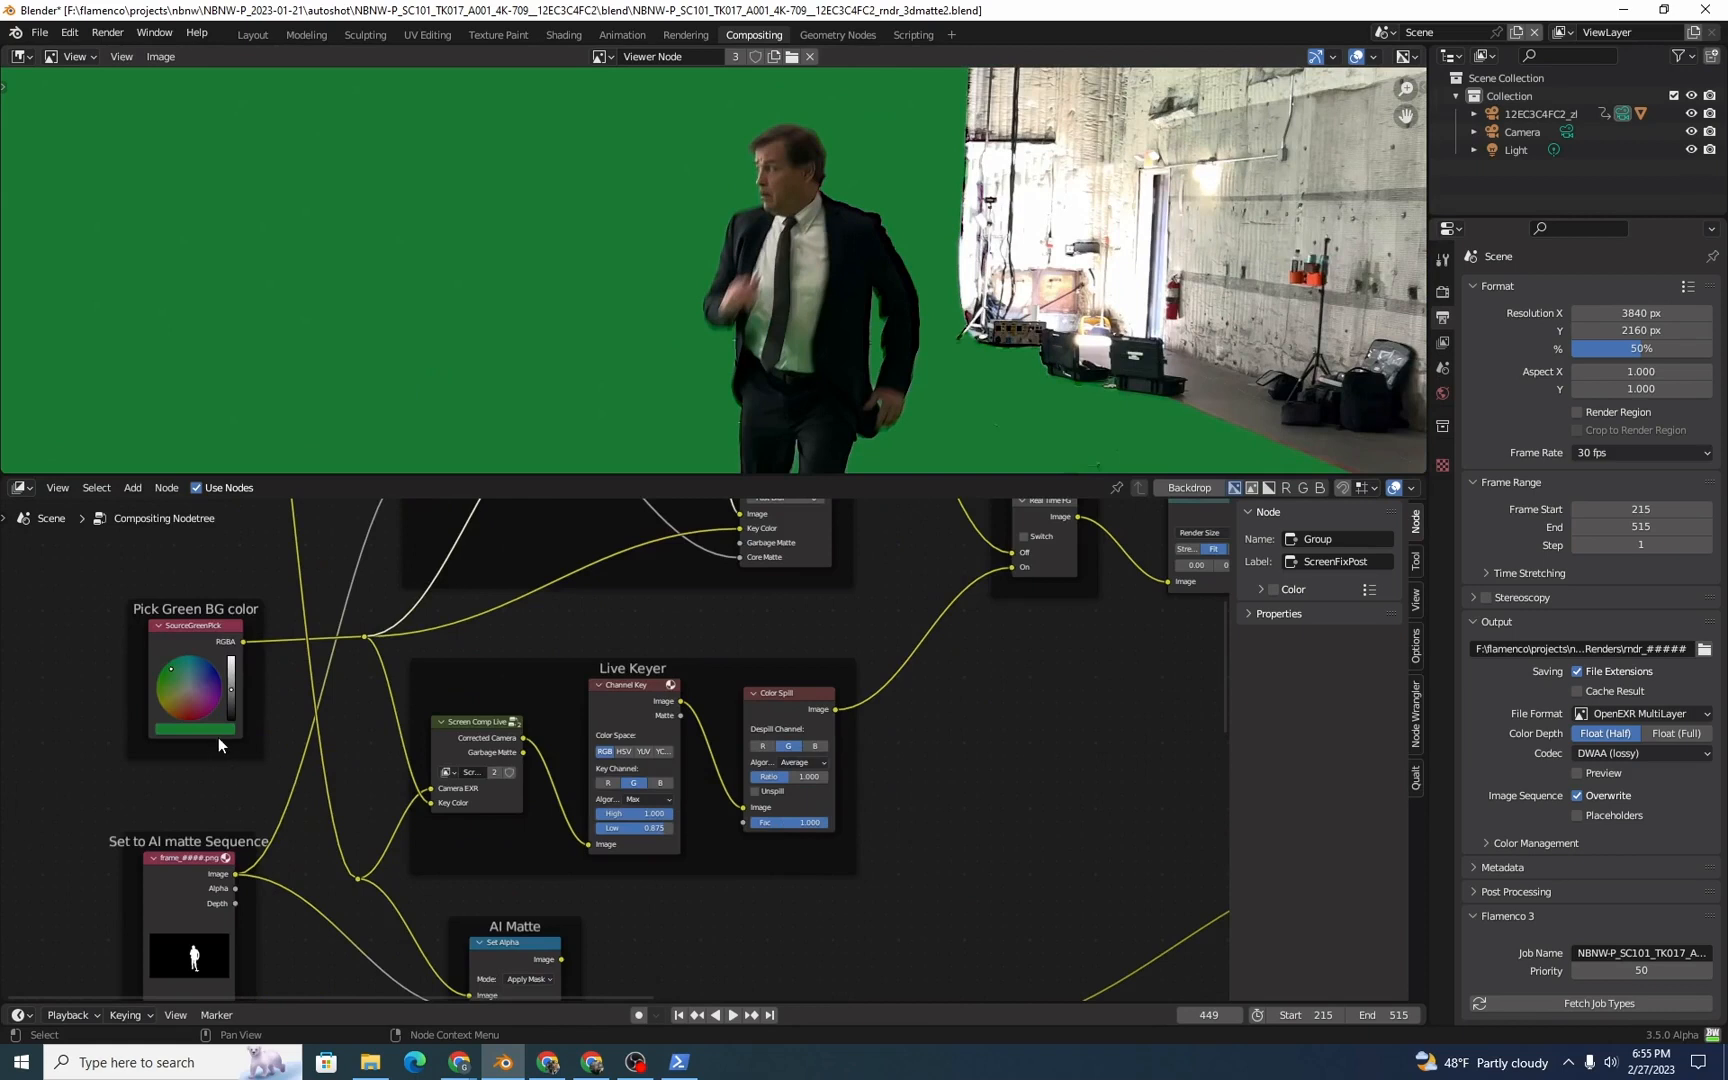
pyautogui.click(219, 738)
pyautogui.click(225, 731)
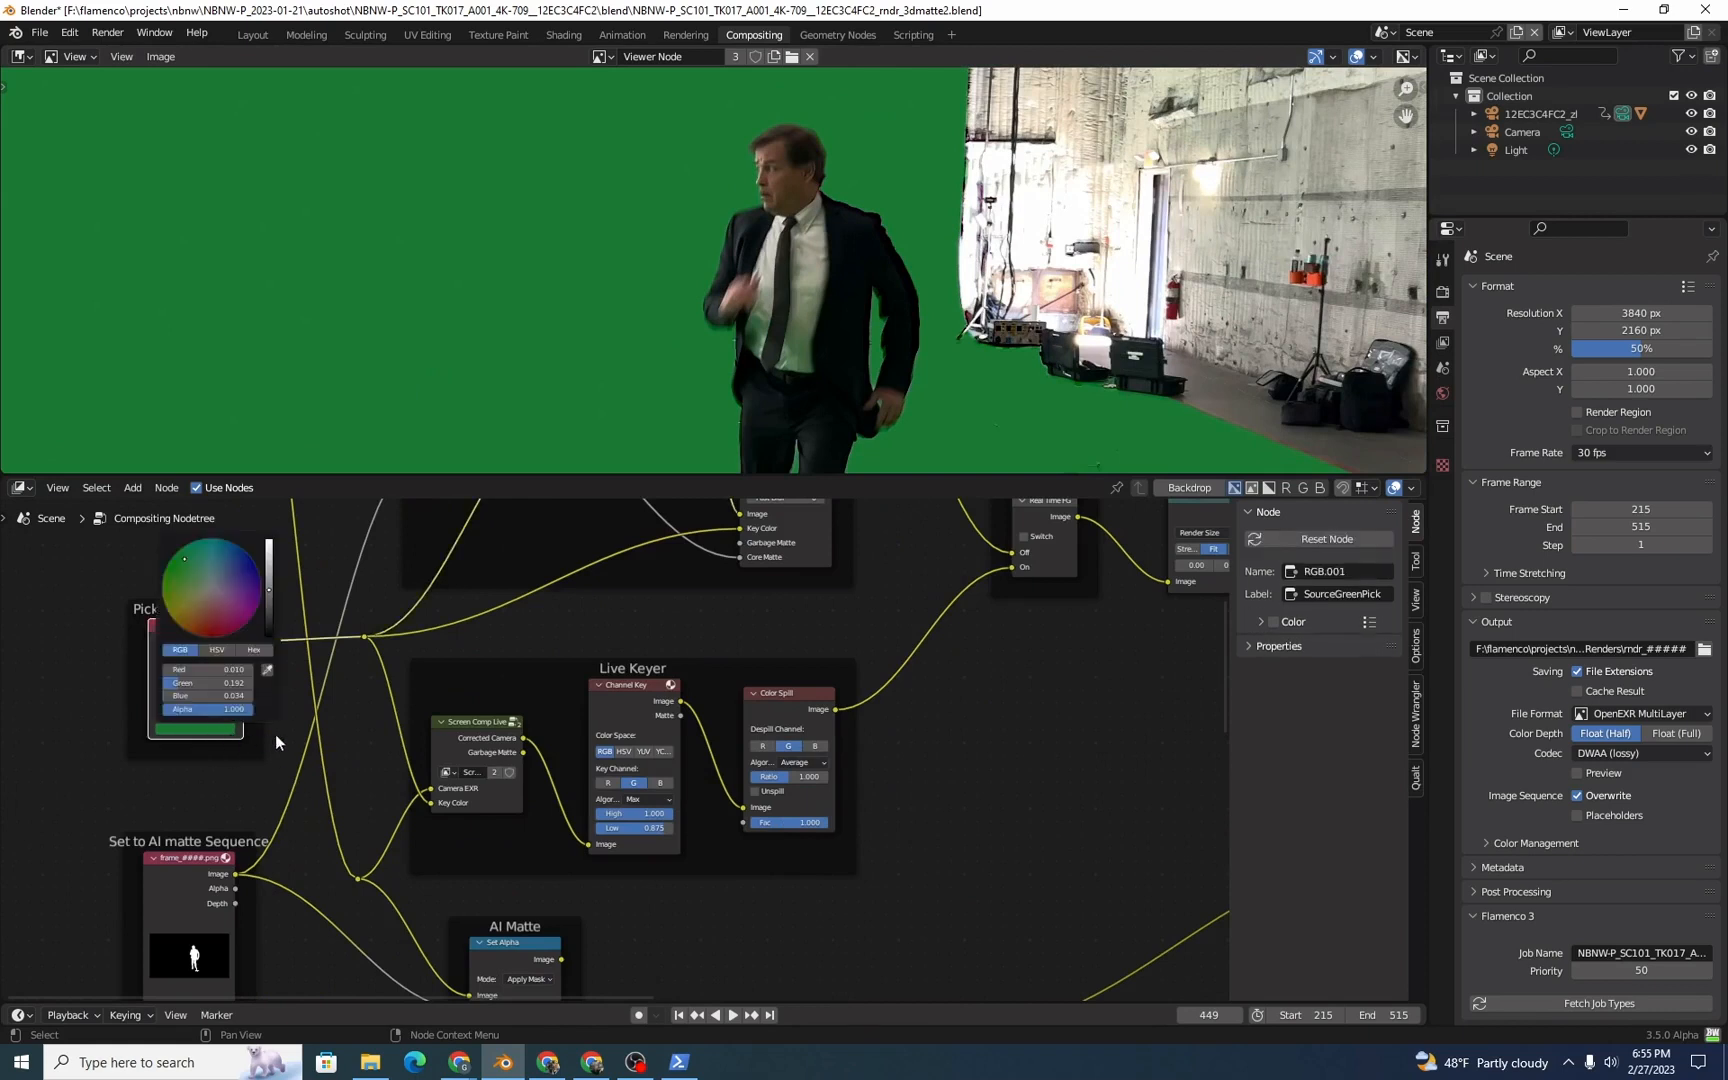
pyautogui.click(228, 733)
pyautogui.click(336, 368)
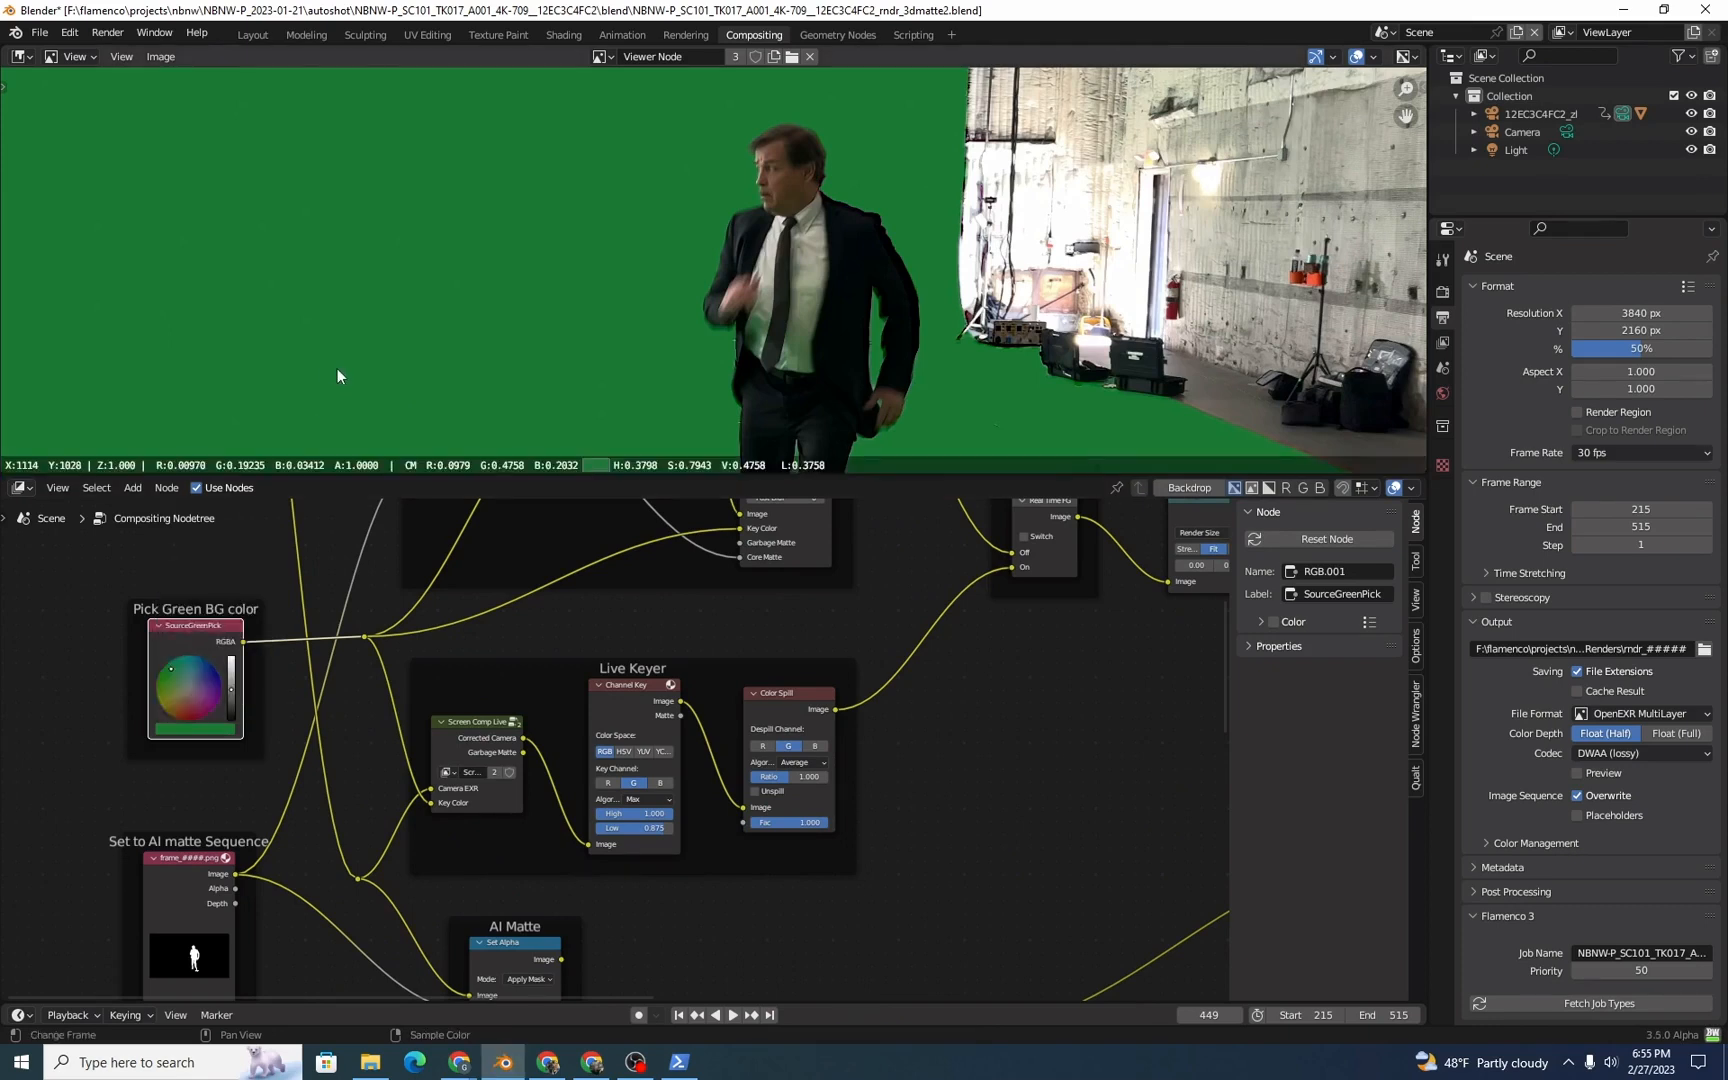
pyautogui.click(224, 733)
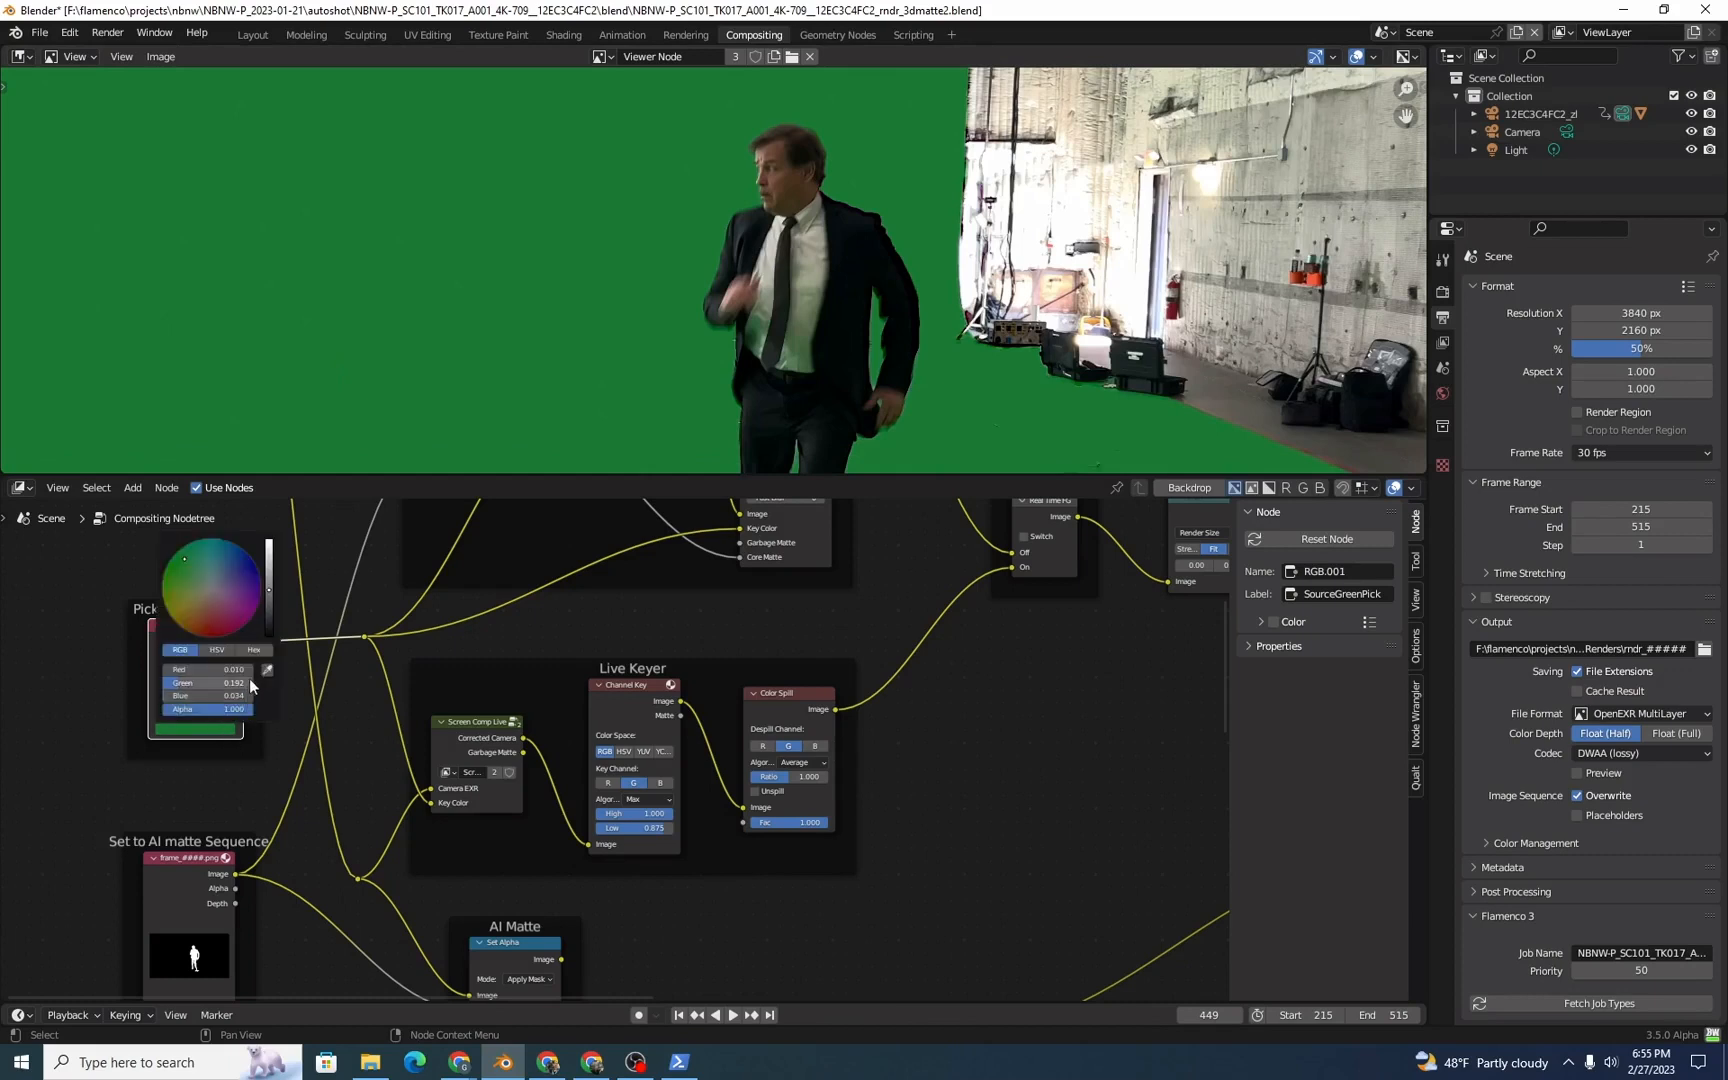
pyautogui.click(286, 404)
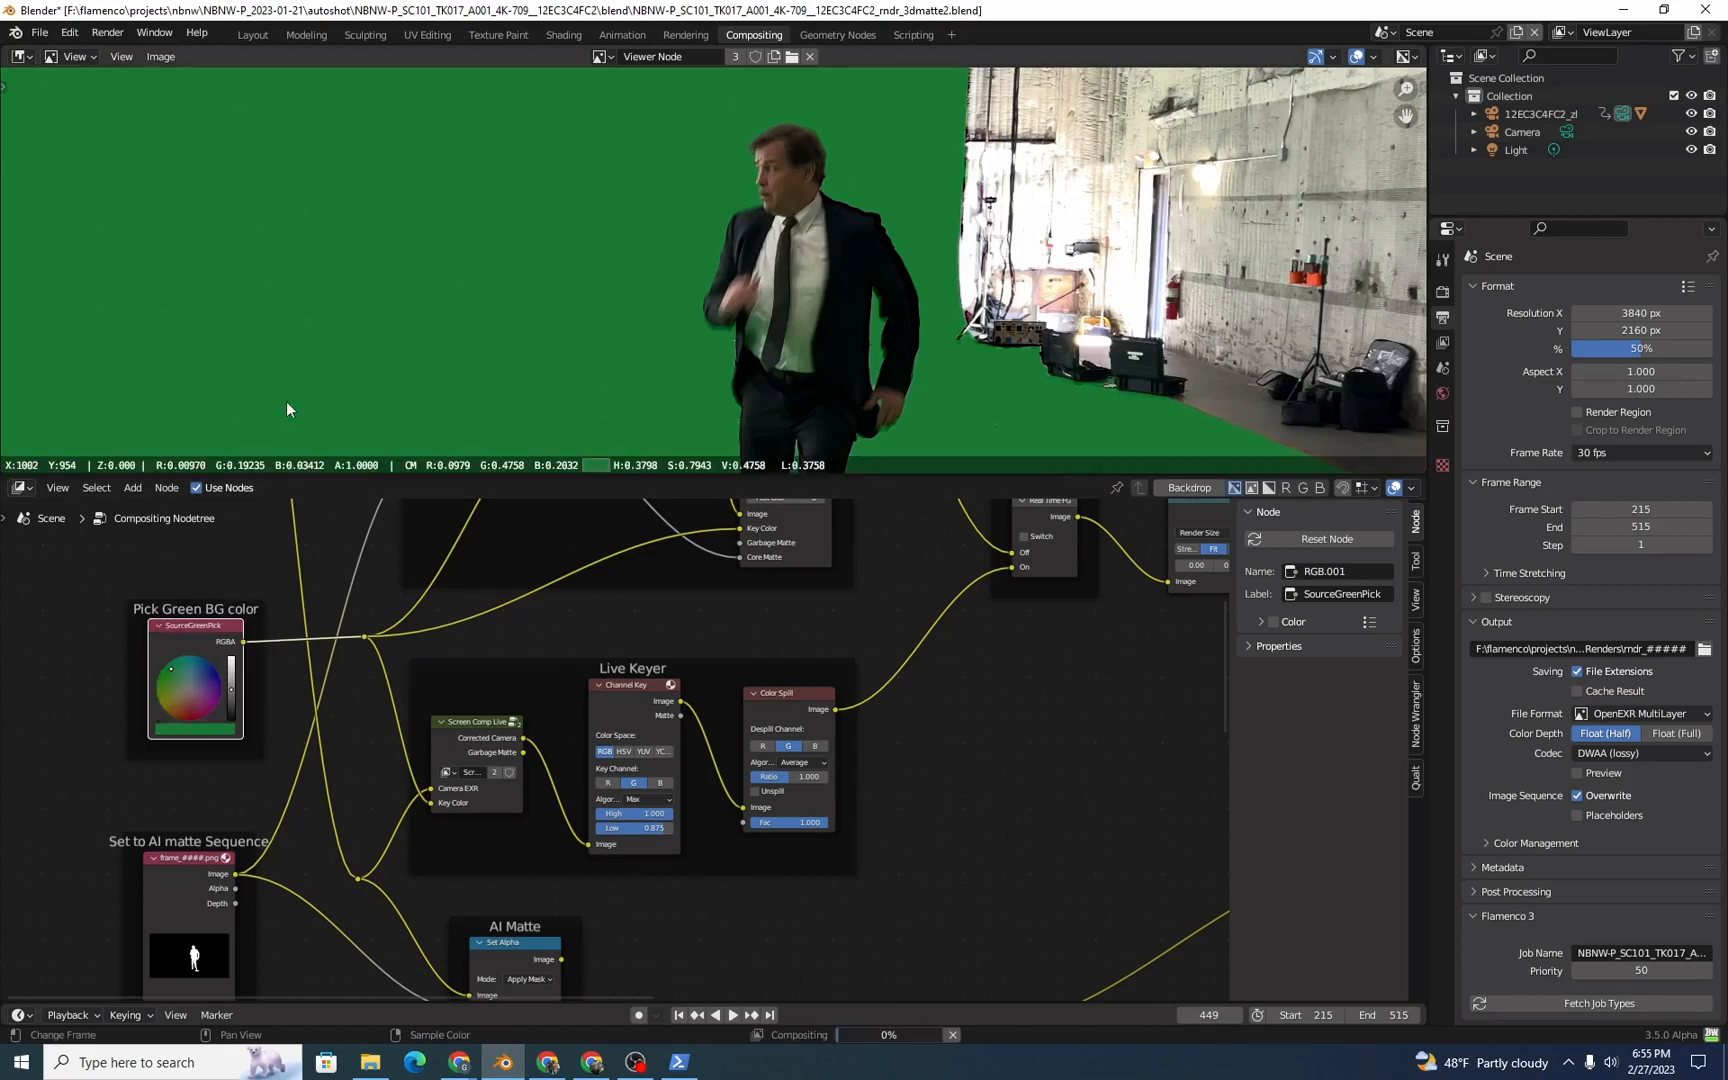